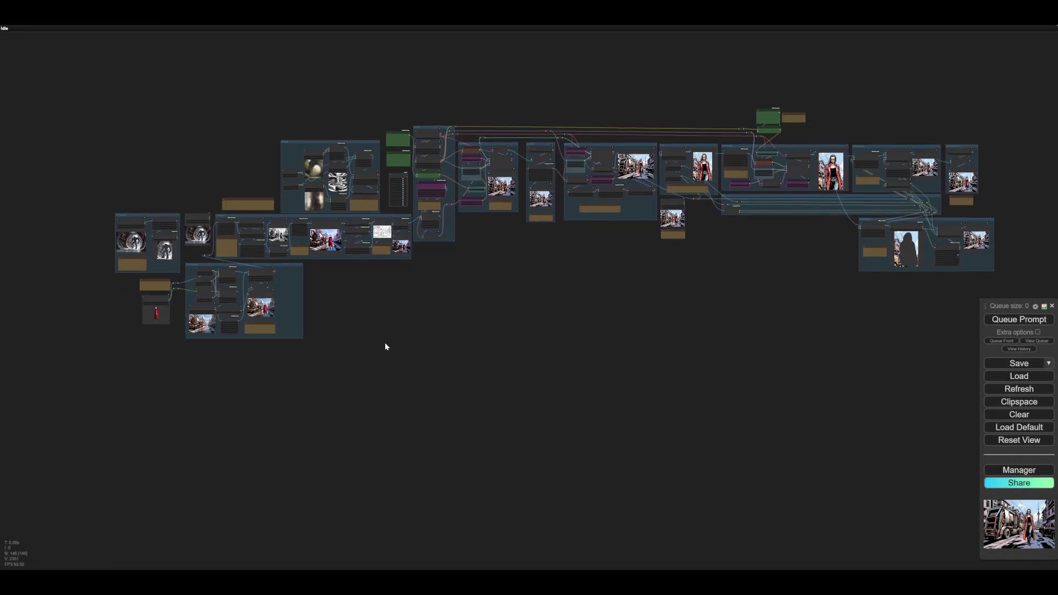
Step: Try to save all nodes in the PlaceSubject group as a template
scroll(384, 346, up, 5)
drag(385, 347, 595, 397)
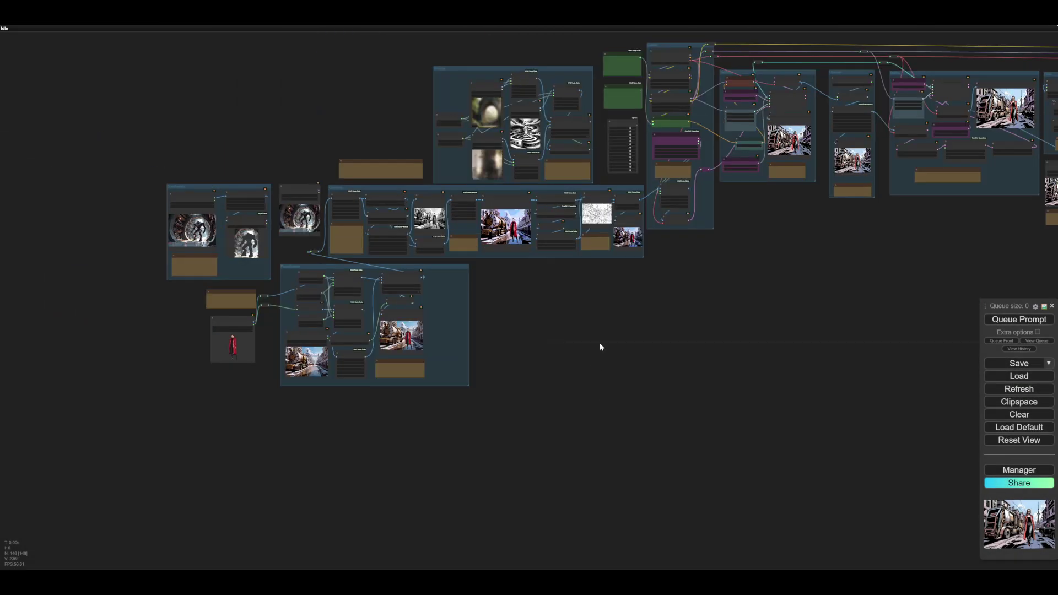
drag(600, 344, 788, 418)
scroll(542, 395, up, 3)
mouse_move(657, 420)
mouse_down()
mouse_move(889, 374)
mouse_move(661, 400)
mouse_up()
scroll(458, 398, up, 6)
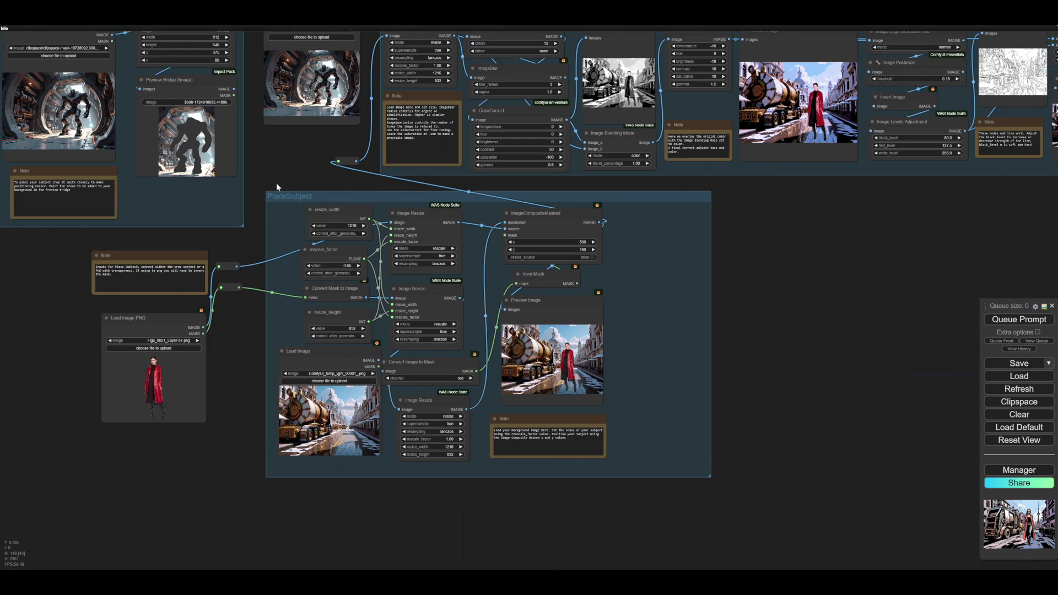
drag(276, 183, 796, 418)
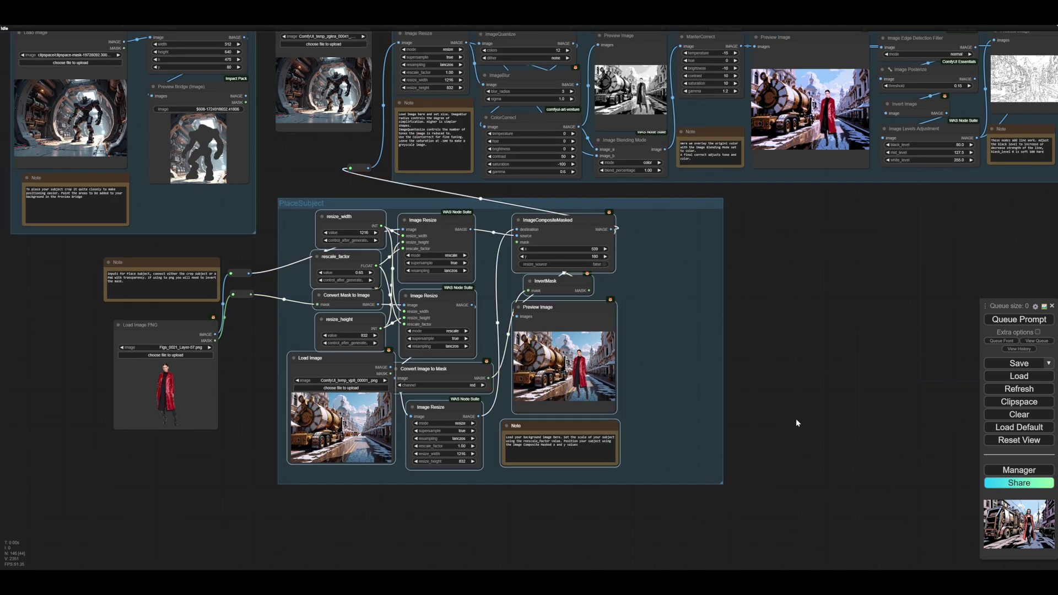
right_click(794, 351)
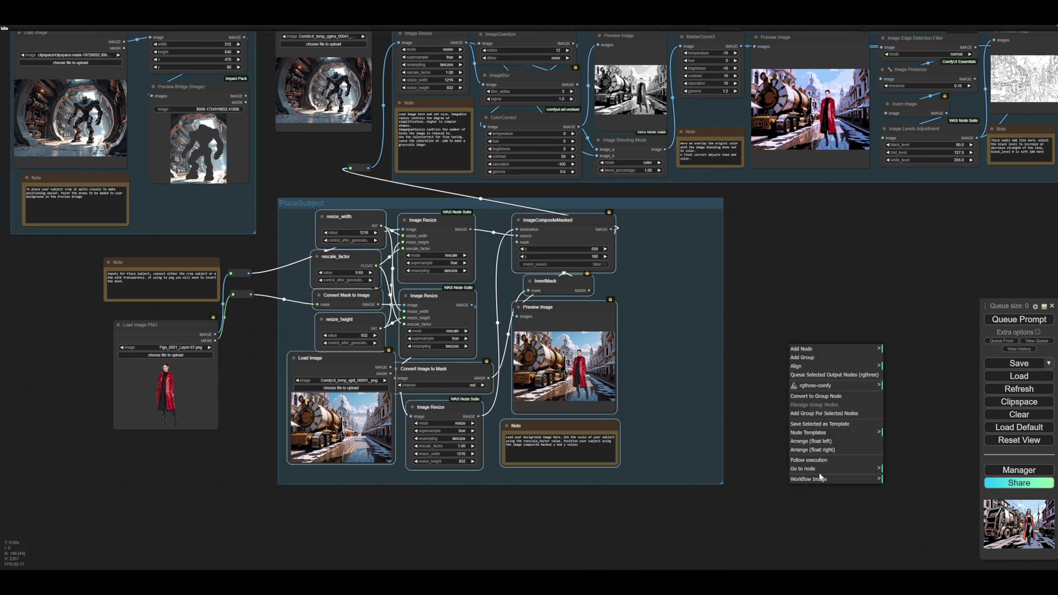
click(821, 425)
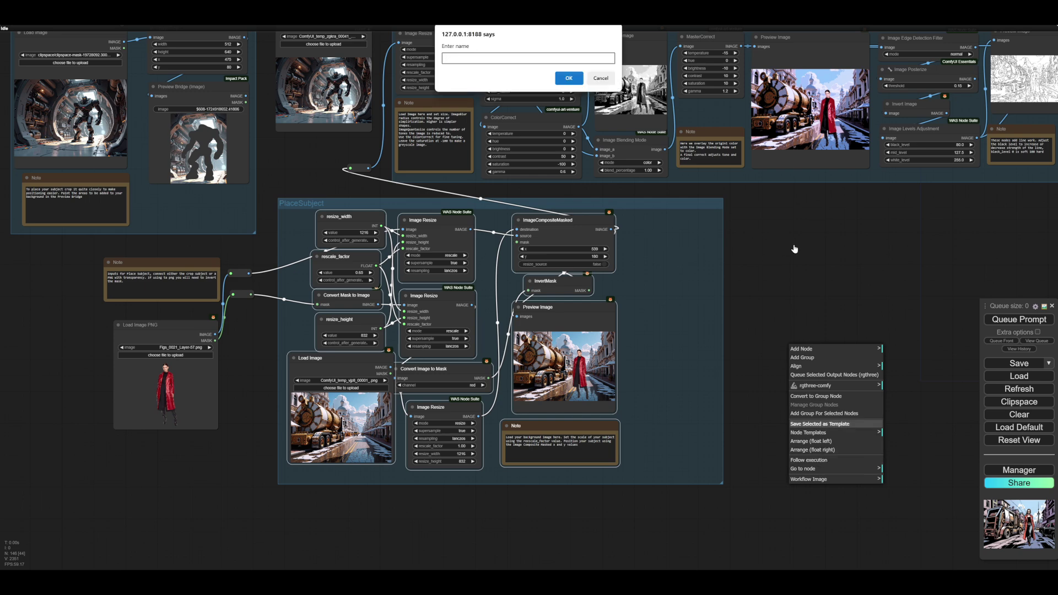
key(Return)
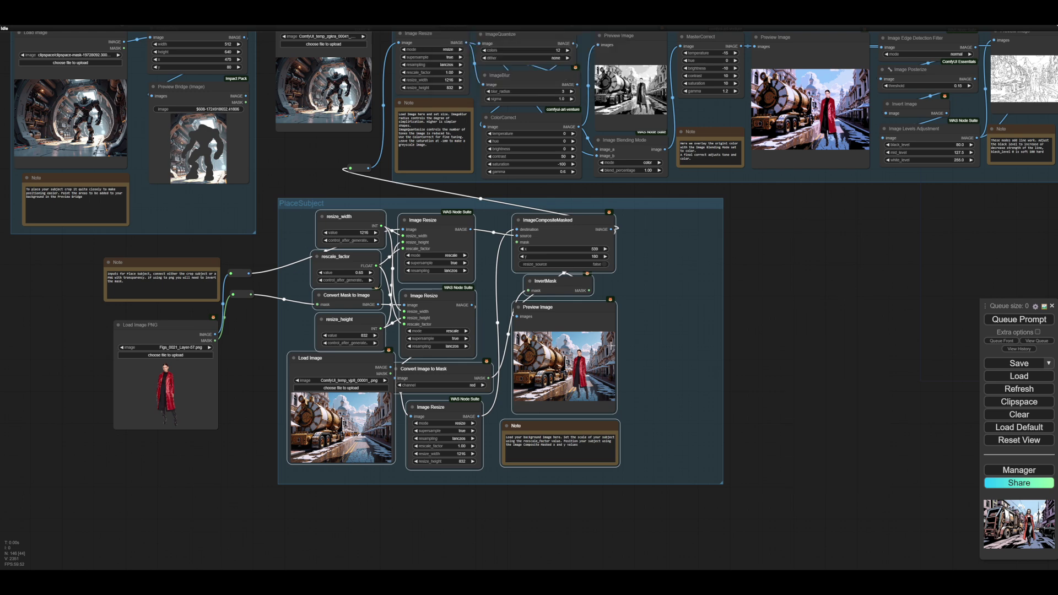
Step: Examine the overall arrangement of the workflow's module groups, from CropSubject and PlaceSubject through Comicize and the modules downstream
drag(806, 319, 756, 366)
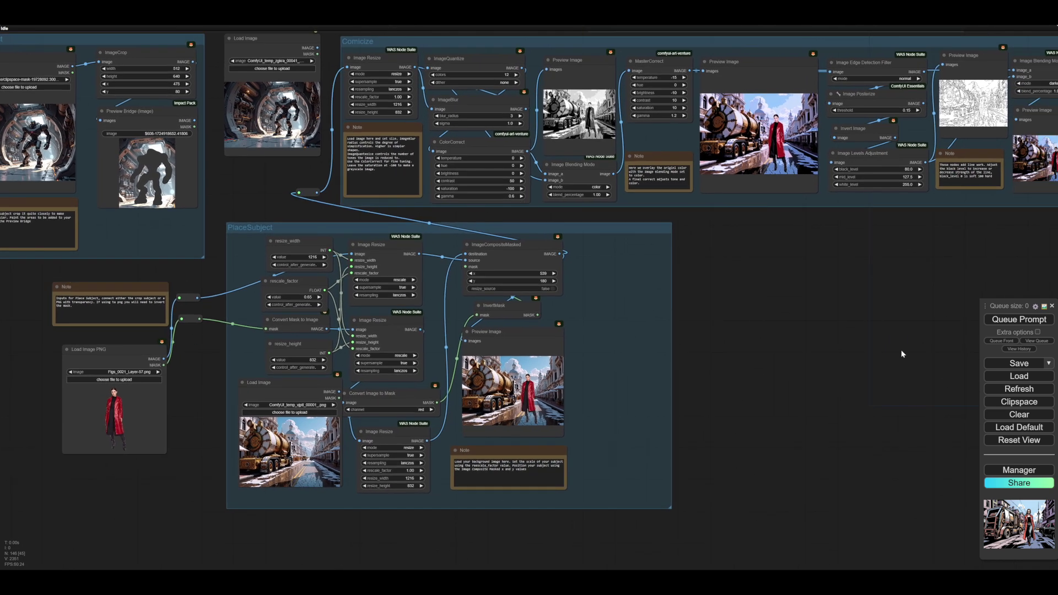
drag(755, 284, 766, 329)
scroll(772, 338, down, 1)
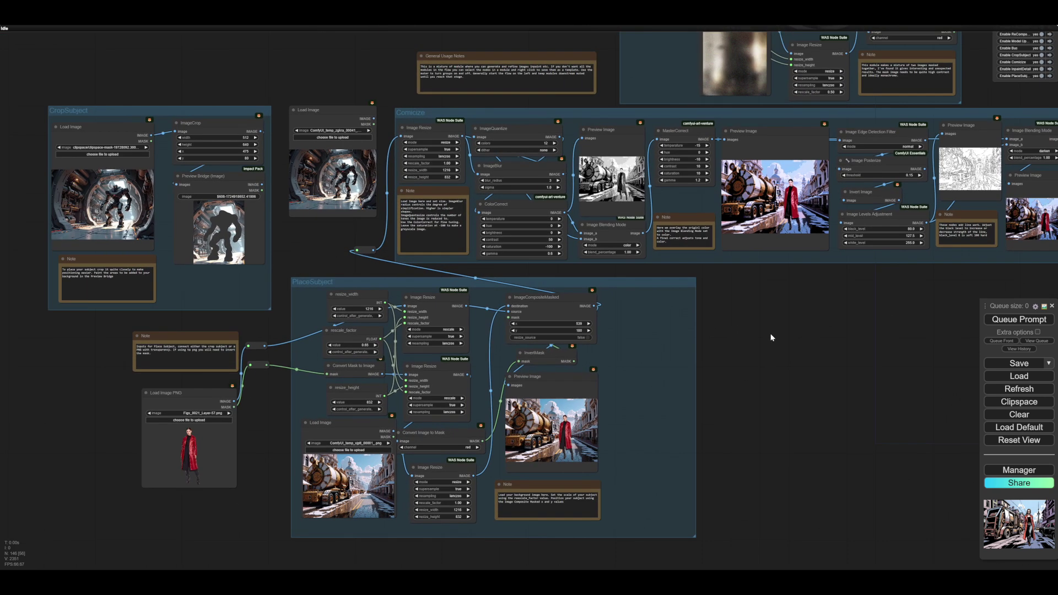
scroll(771, 335, down, 3)
drag(877, 358, 711, 389)
scroll(711, 389, down, 2)
drag(786, 392, 706, 395)
scroll(718, 388, right, 3)
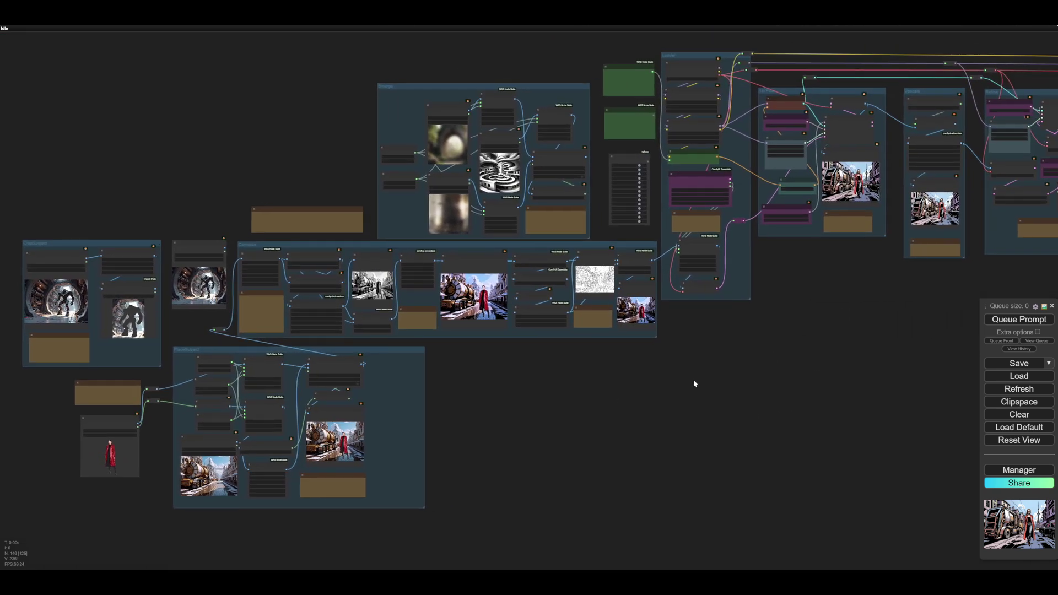
scroll(688, 388, left, 5)
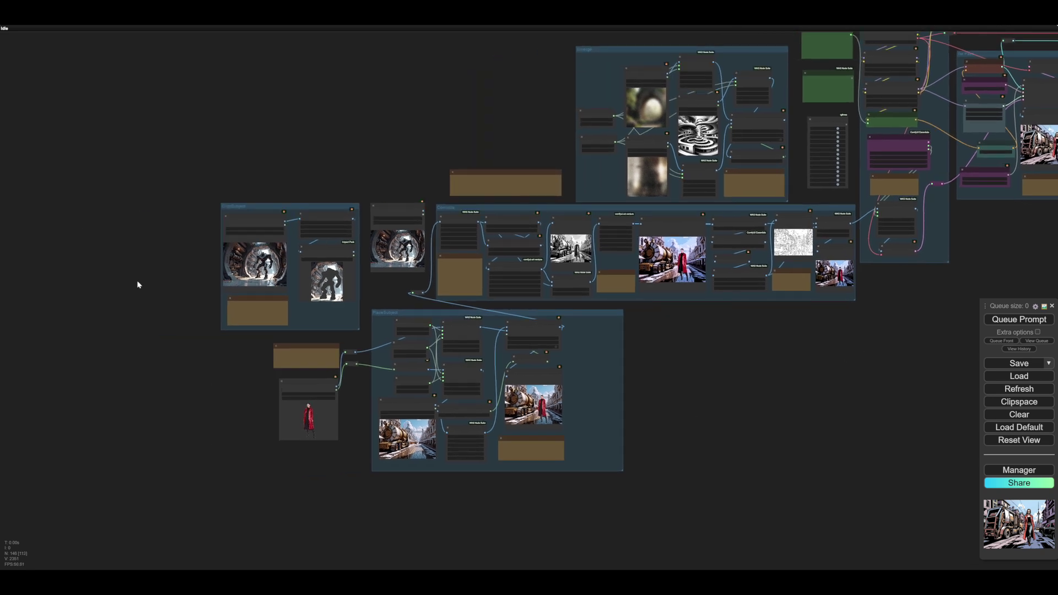
Step: Examine the CropSubject group's Load Image, ImageCrop and Preview Bridge nodes together with its usage note
scroll(137, 280, up, 3)
drag(165, 283, 99, 282)
scroll(128, 291, up, 7)
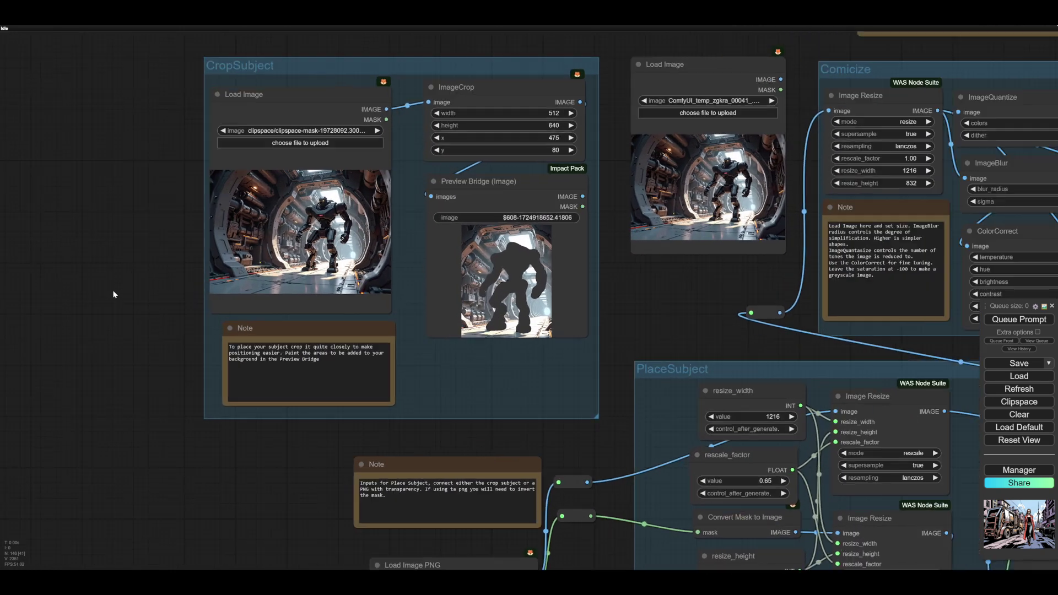
drag(113, 291, 0, 317)
drag(562, 318, 554, 307)
scroll(571, 310, up, 2)
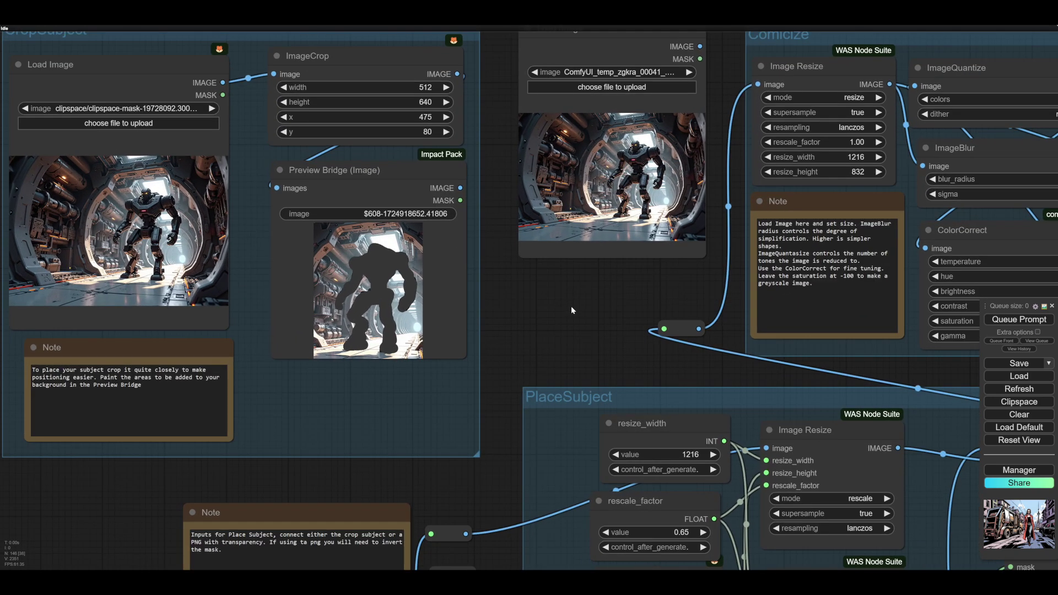
drag(571, 306, 658, 346)
scroll(629, 335, up, 3)
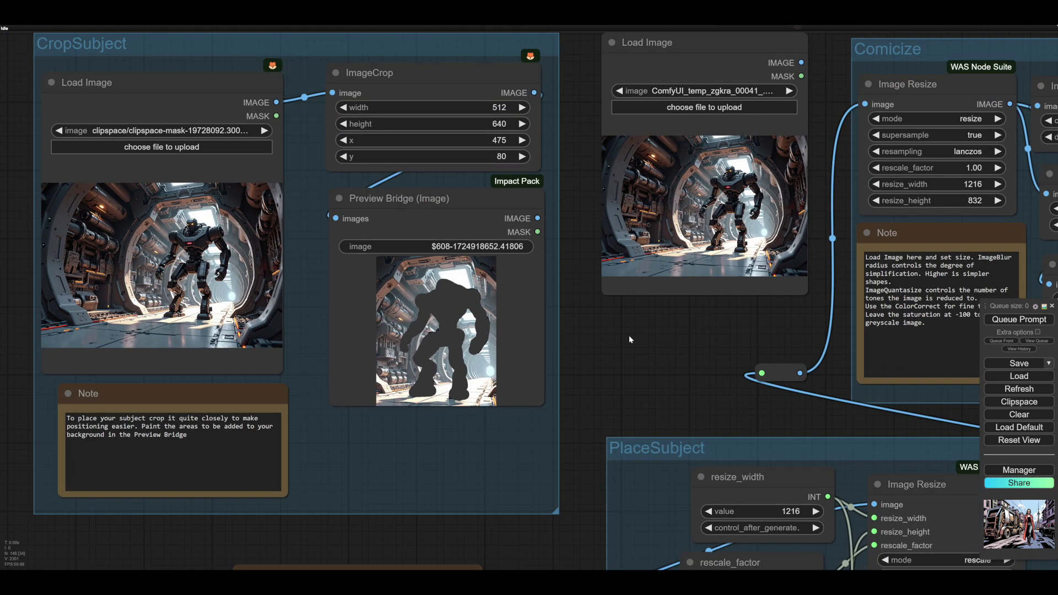
scroll(639, 334, down, 2)
scroll(655, 343, down, 1)
drag(685, 356, 690, 379)
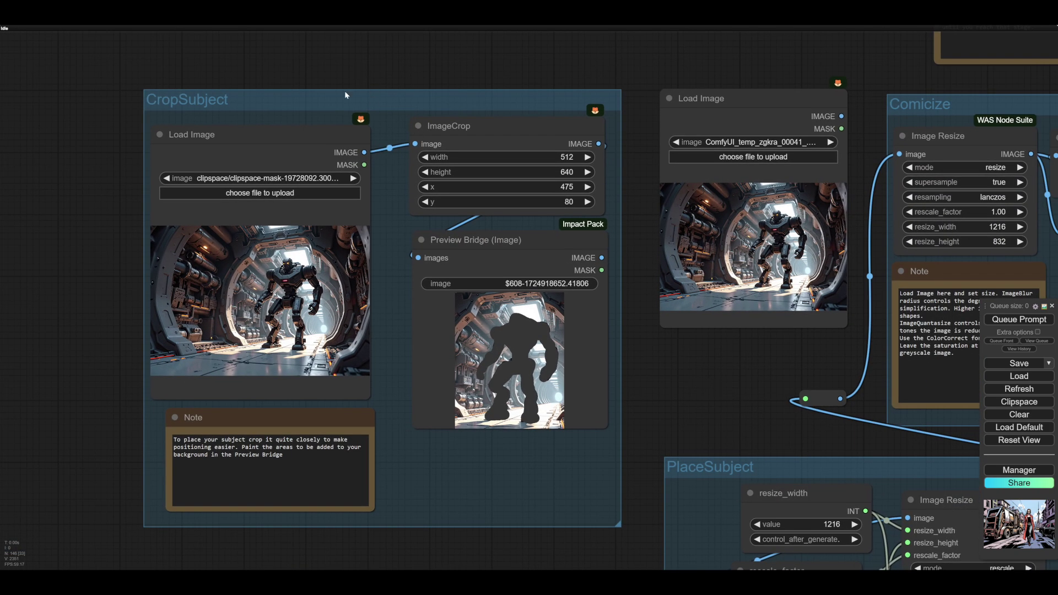
drag(336, 97, 309, 88)
drag(680, 398, 679, 375)
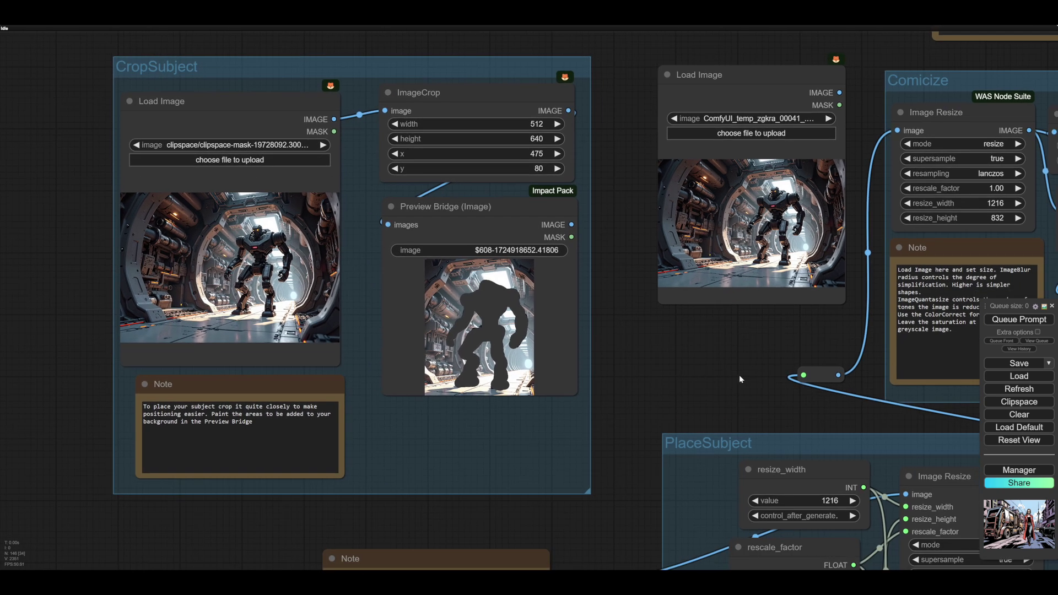
drag(746, 379, 698, 392)
scroll(652, 377, down, 3)
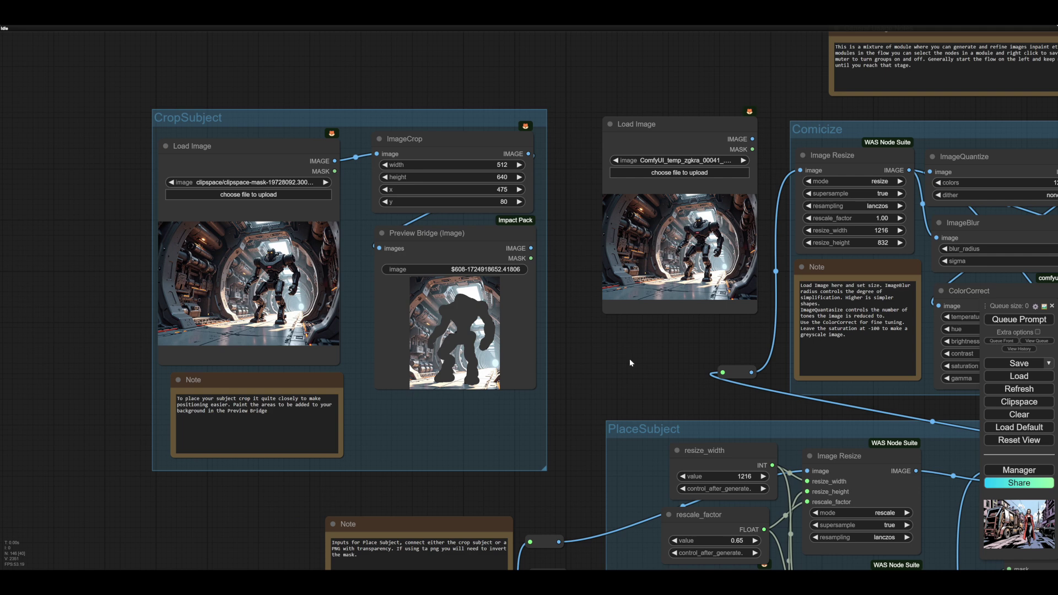
drag(630, 362, 632, 363)
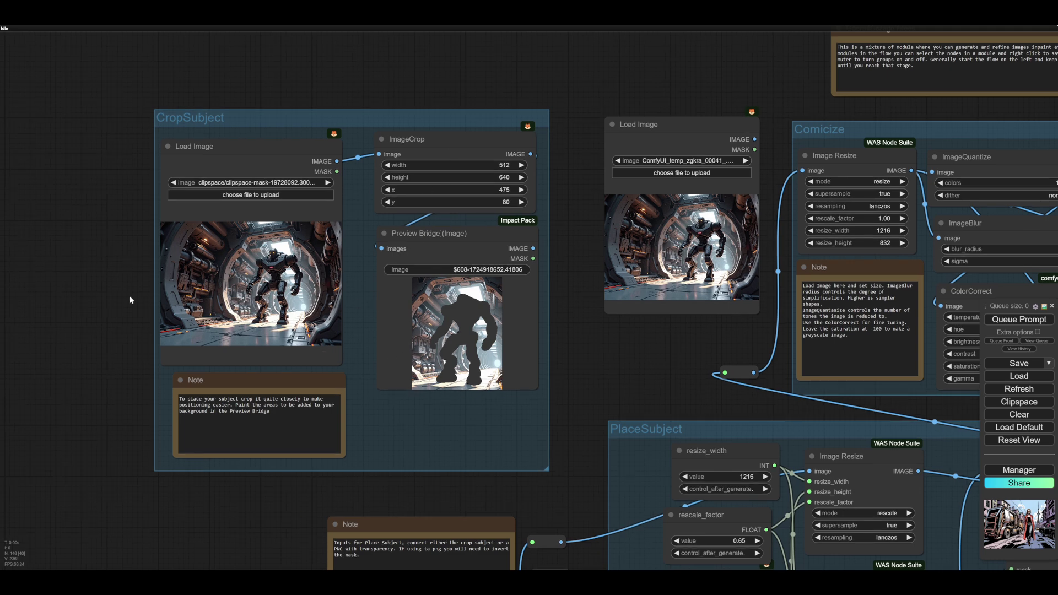
scroll(110, 402, up, 2)
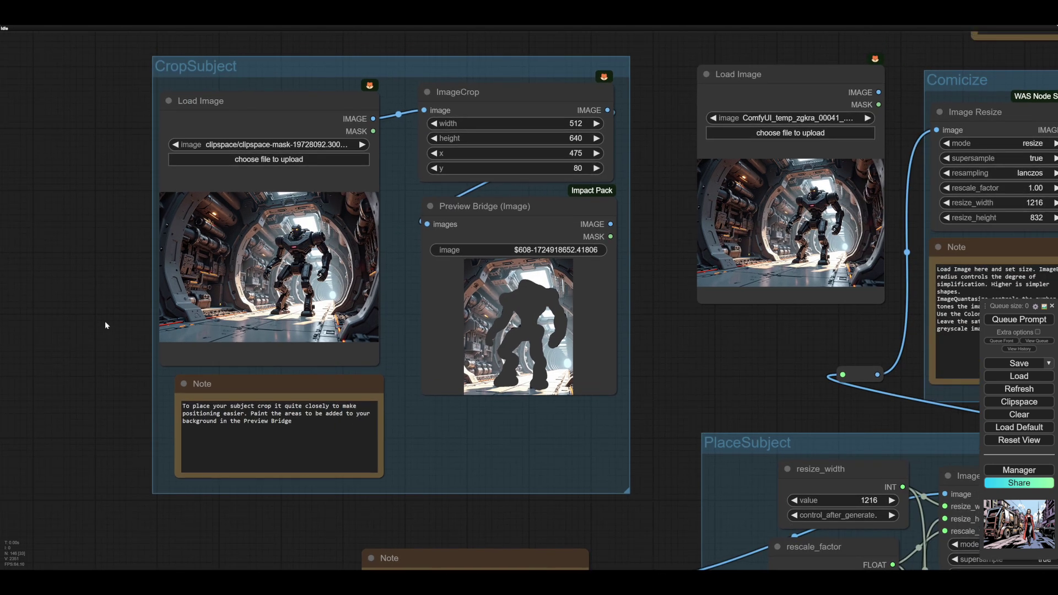
drag(105, 321, 51, 357)
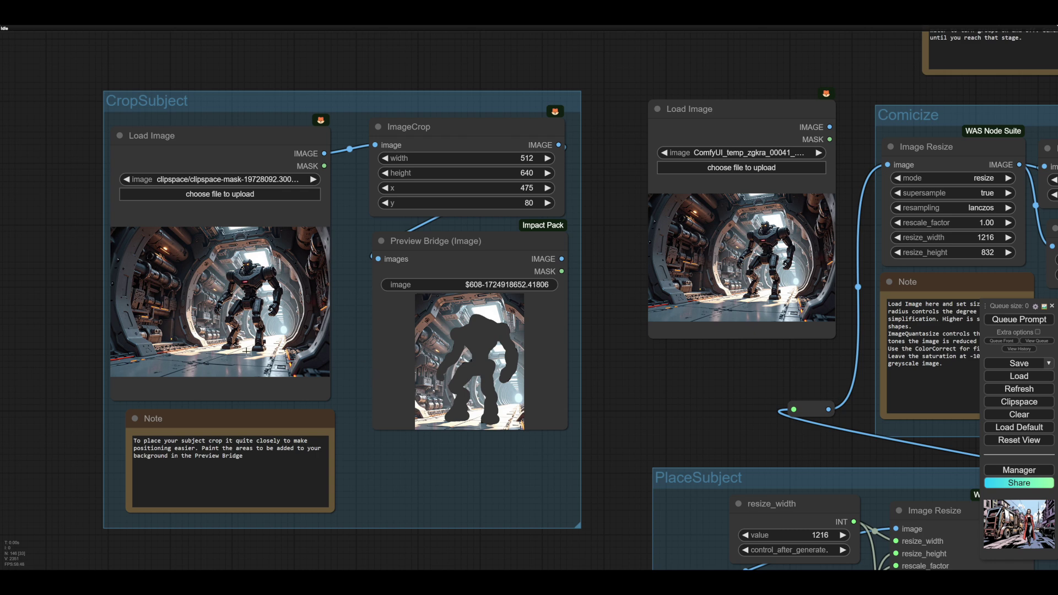
drag(468, 468, 347, 467)
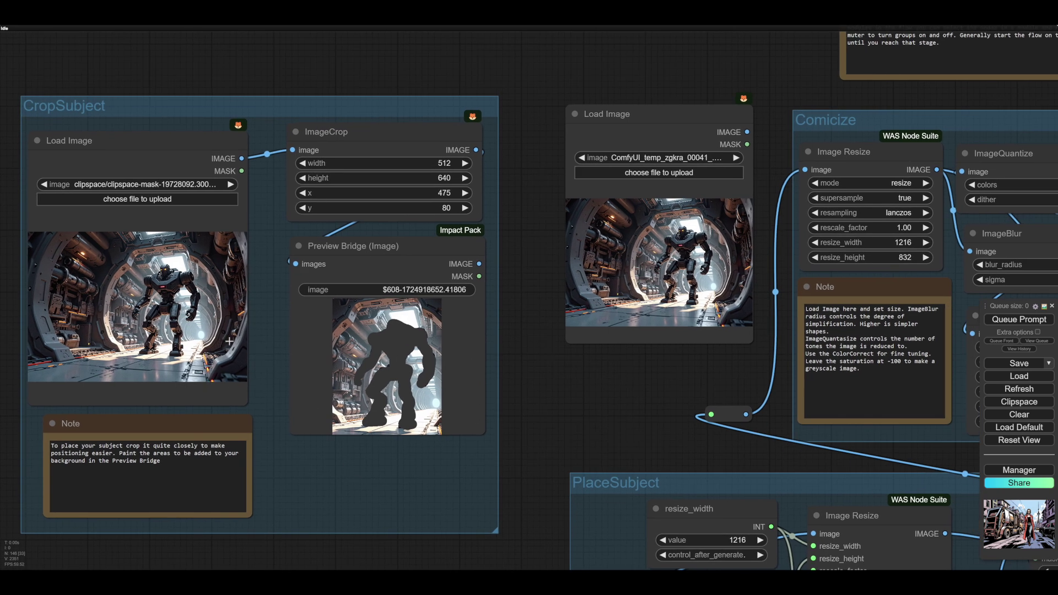
drag(402, 483, 365, 466)
drag(548, 394, 556, 419)
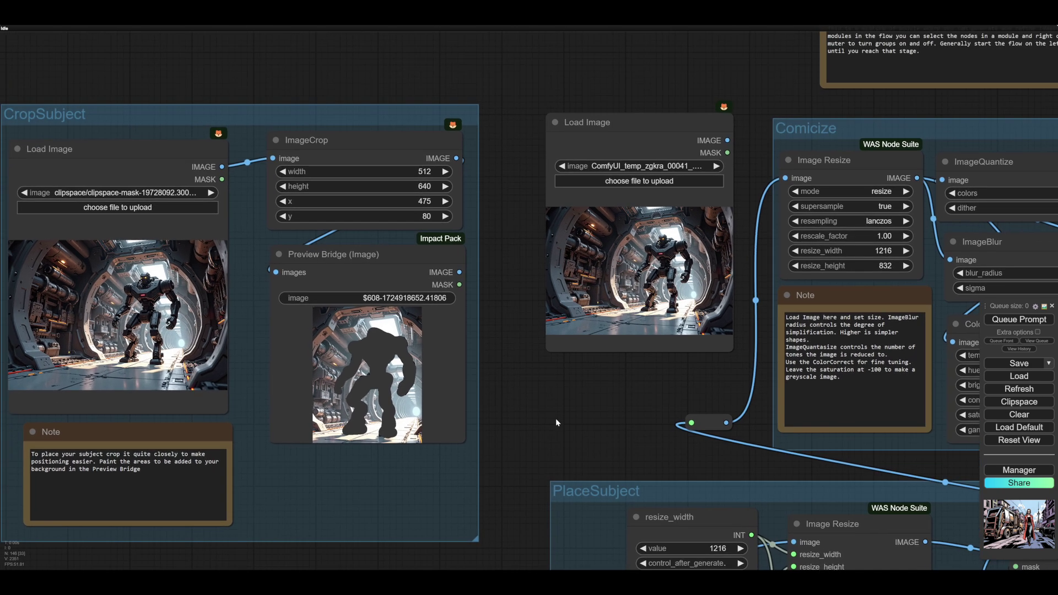
Step: Open the CropSubject group's Preview Bridge image in the mask editor and save its existing mask to the node
right_click(349, 357)
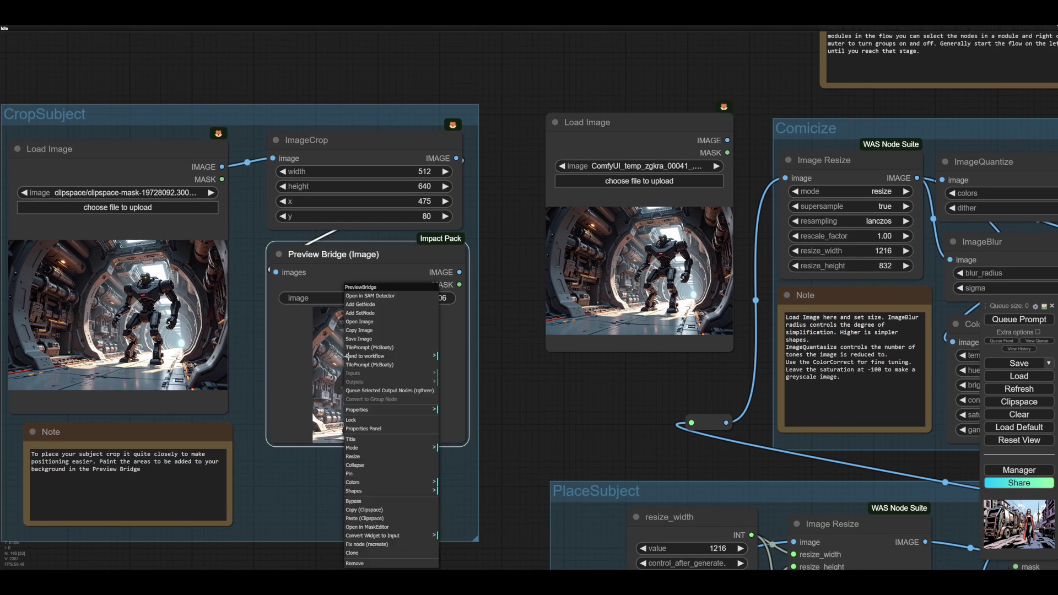
click(379, 526)
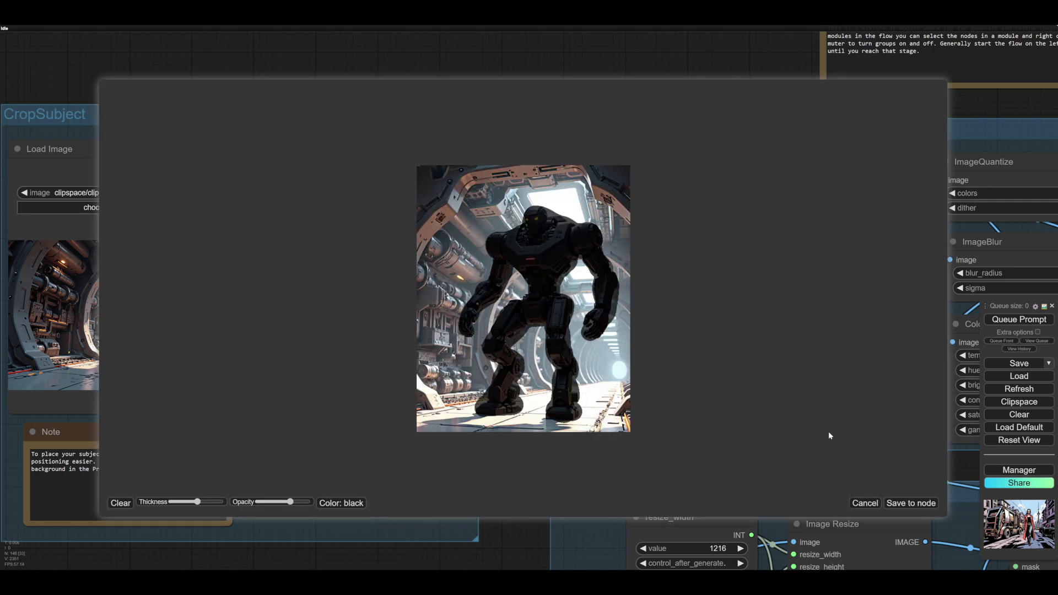
click(908, 504)
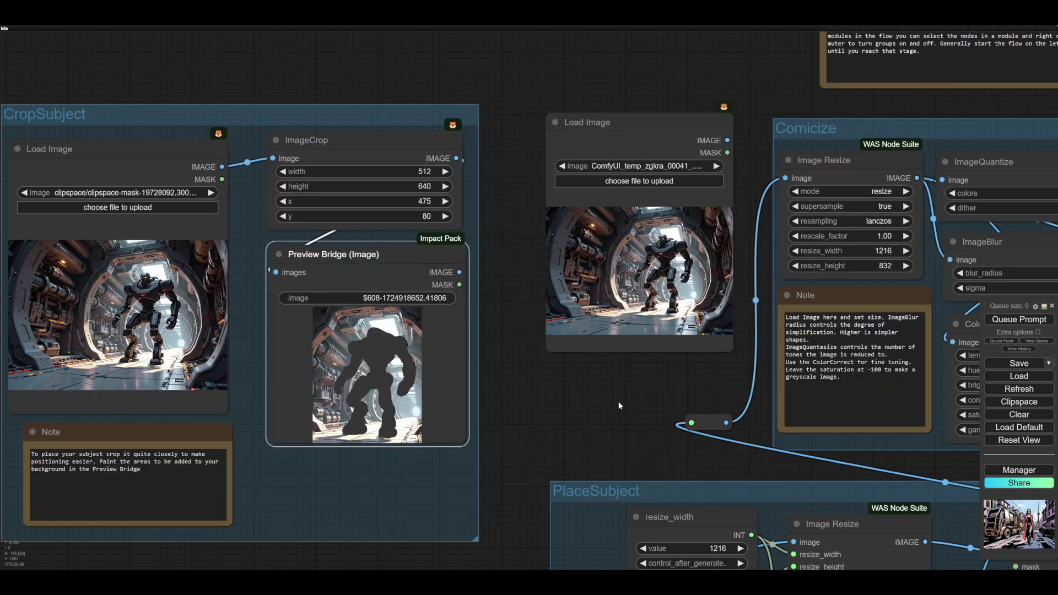
Step: Examine the PlaceSubject group and the note describing its crop subject or transparent PNG inputs
drag(618, 401, 559, 345)
scroll(556, 385, down, 3)
scroll(533, 387, up, 3)
drag(533, 388, 451, 425)
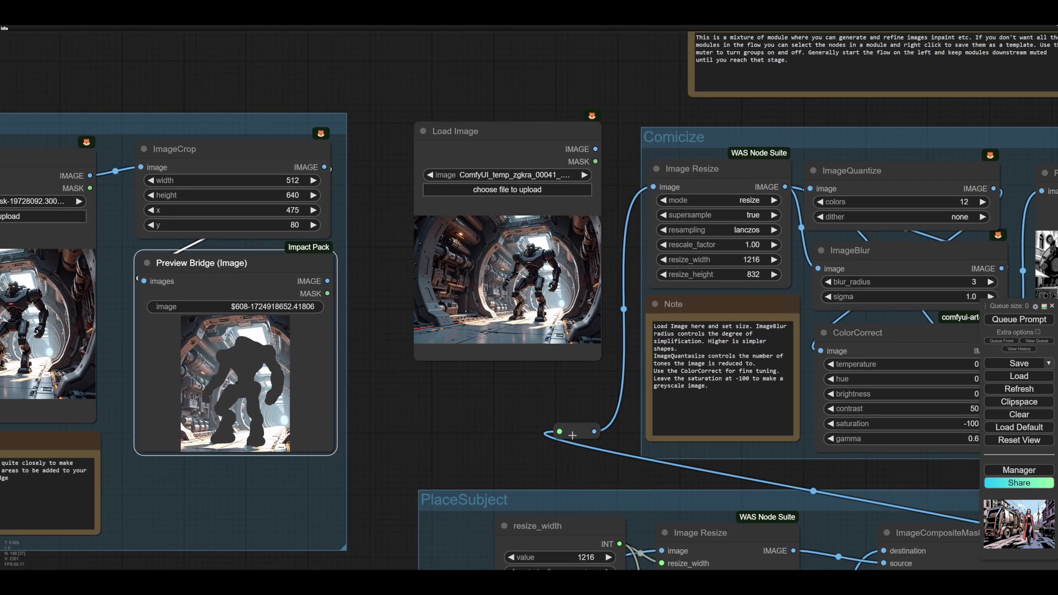
drag(497, 434, 461, 409)
scroll(461, 409, down, 2)
drag(380, 514, 344, 222)
drag(348, 498, 348, 409)
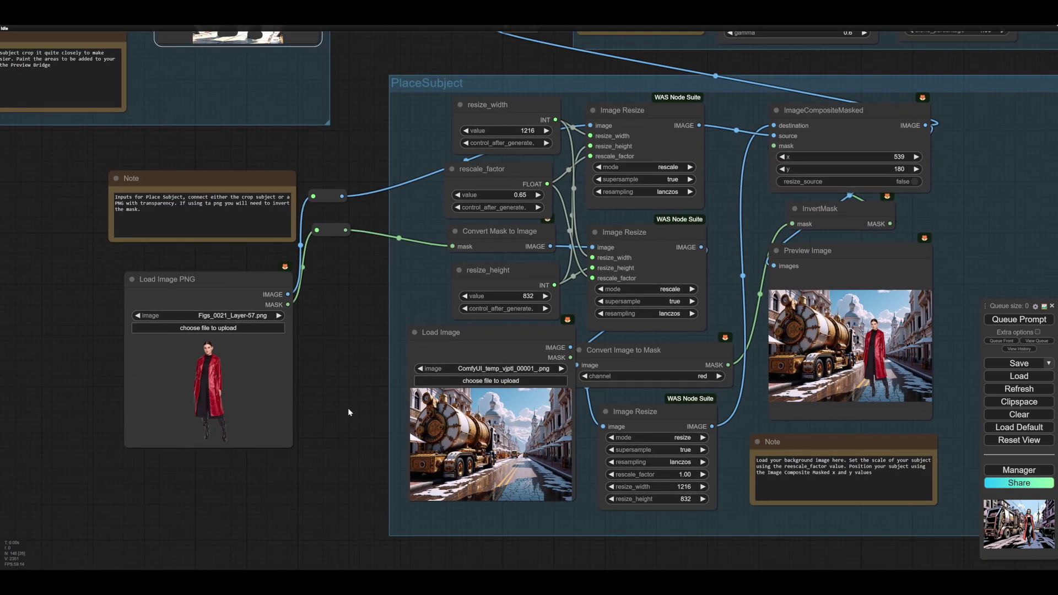
scroll(348, 409, down, 2)
drag(371, 485, 316, 524)
scroll(313, 405, up, 3)
scroll(312, 405, down, 2)
scroll(277, 414, up, 6)
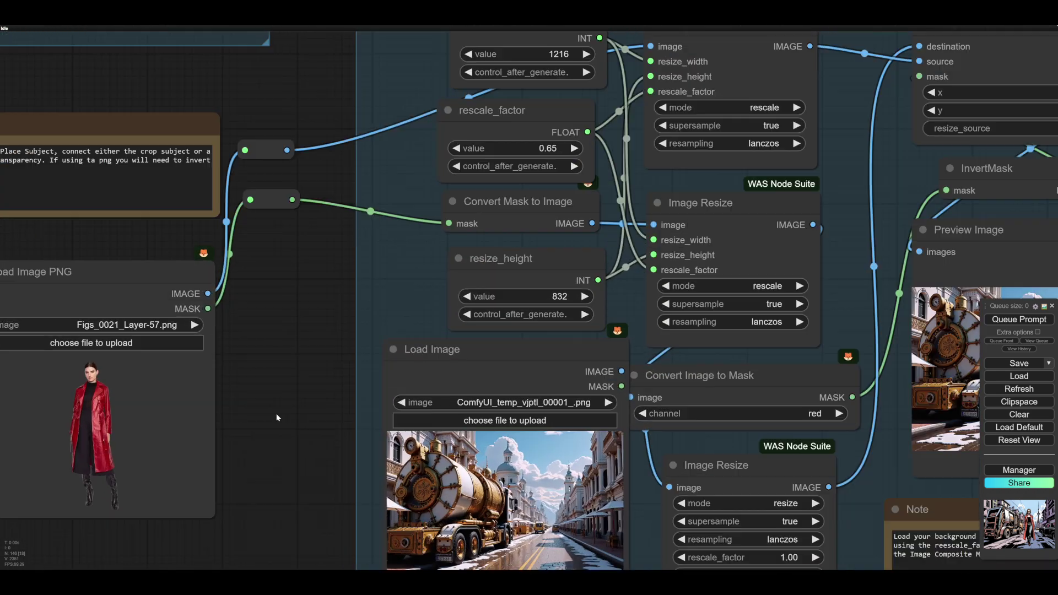
drag(276, 414, 419, 407)
scroll(458, 418, down, 5)
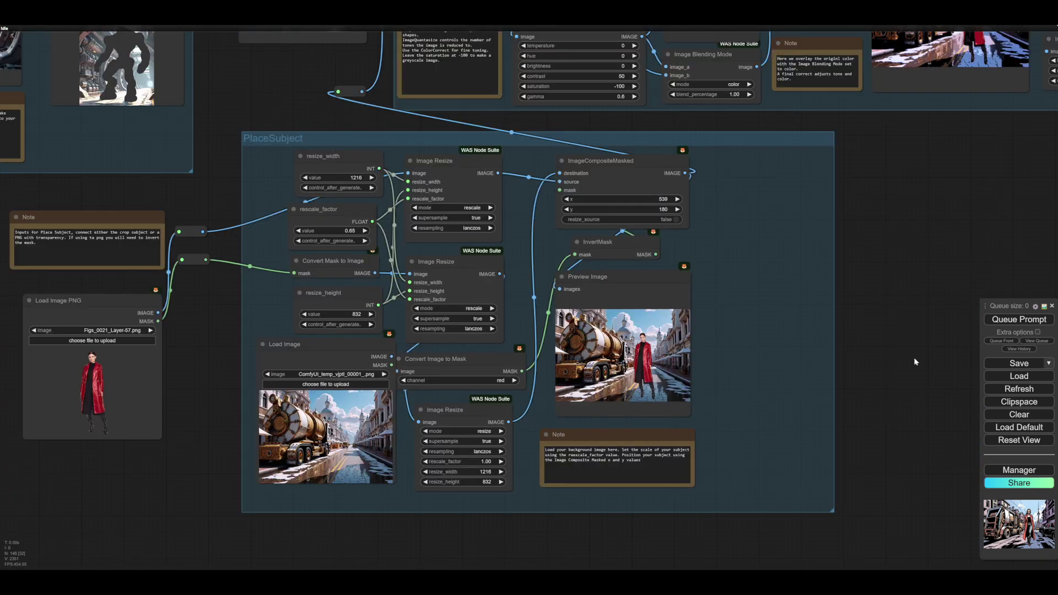
drag(914, 358, 927, 372)
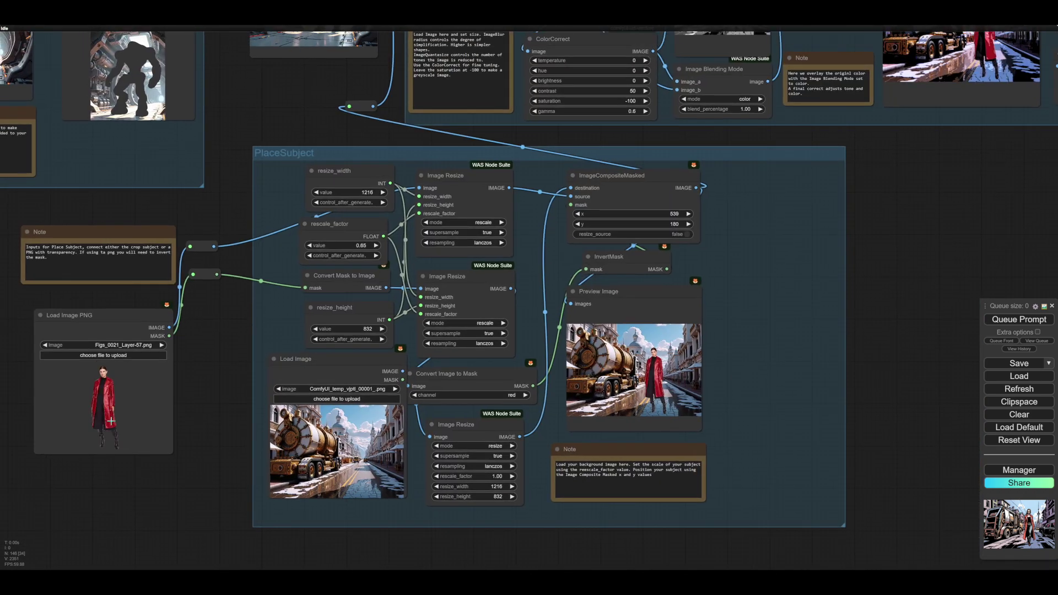
Step: Inspect the Load Image PNG node and how its image and mask feed the PlaceSubject resize and composite nodes
drag(219, 424, 300, 425)
scroll(307, 423, up, 10)
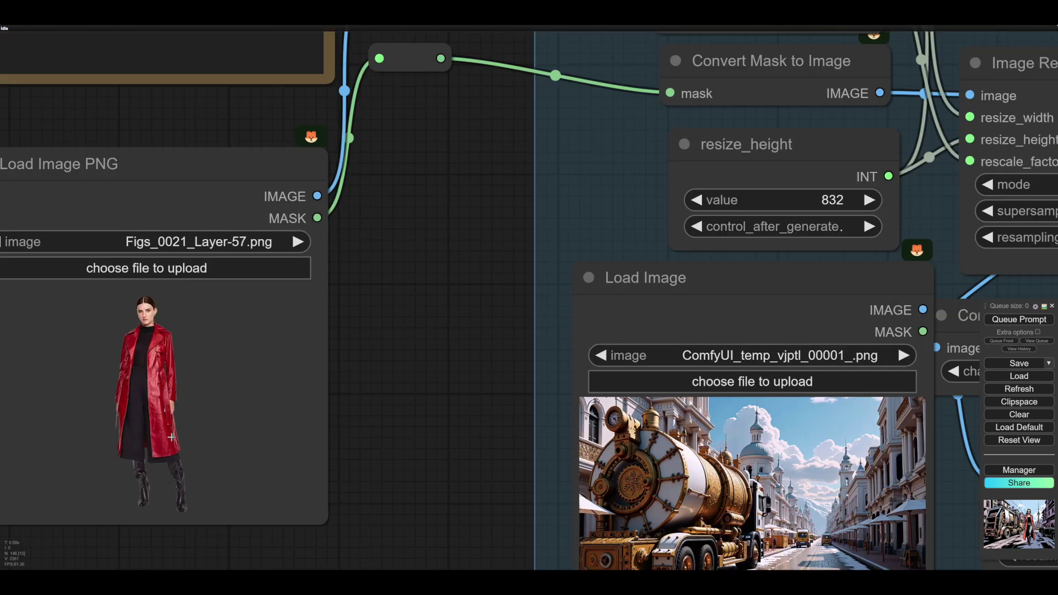
scroll(458, 383, down, 1)
scroll(461, 385, down, 5)
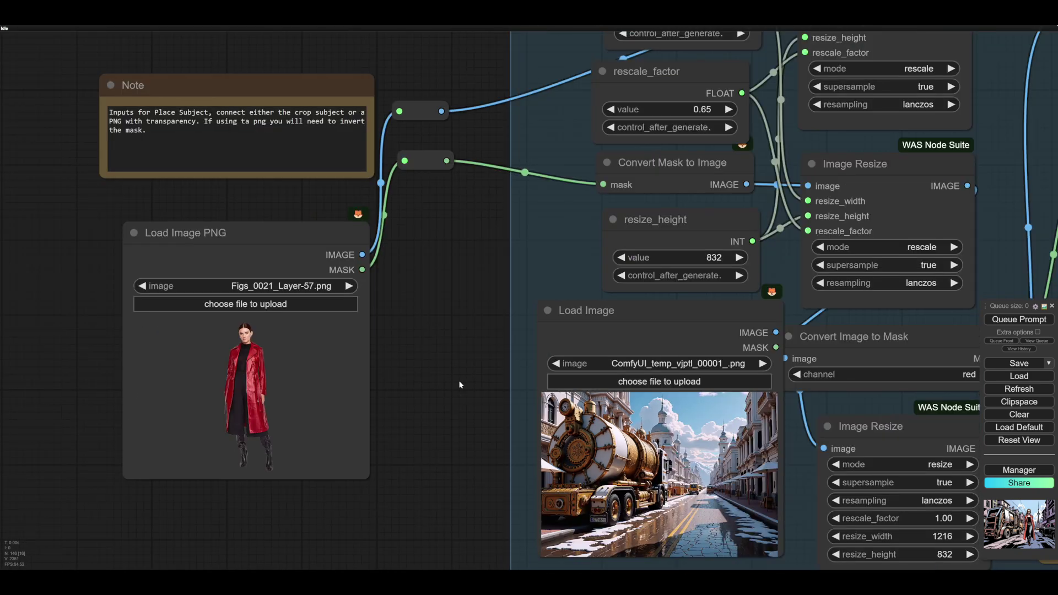
drag(248, 353, 243, 359)
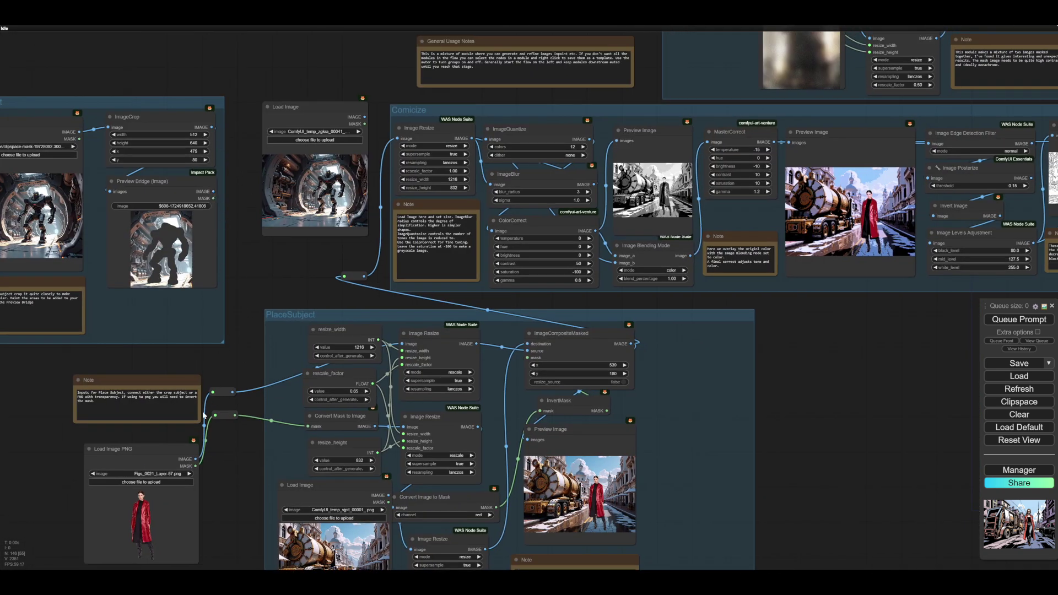
drag(223, 471, 205, 400)
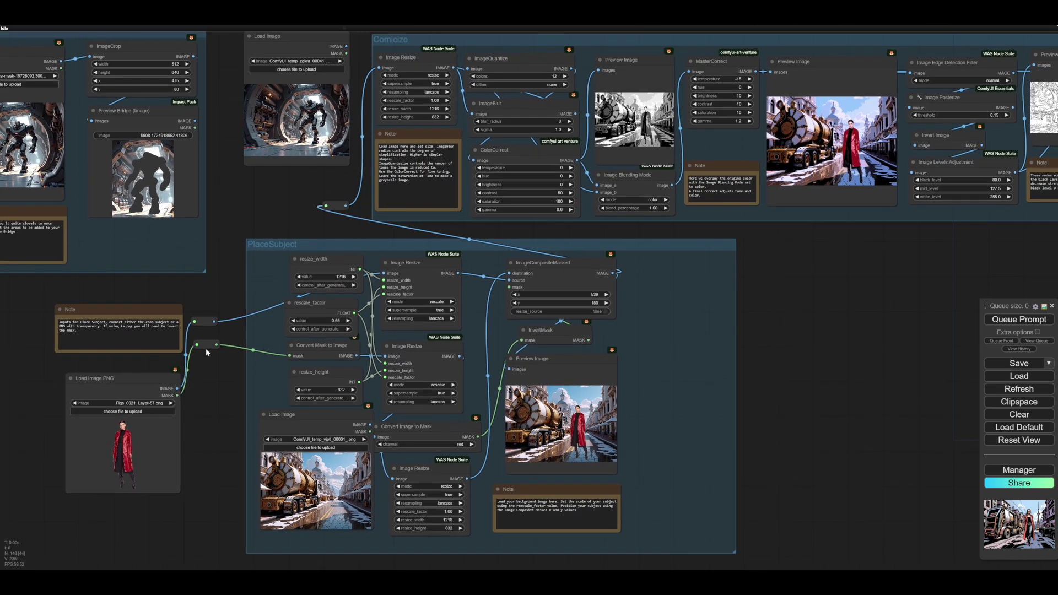
drag(790, 445, 901, 388)
scroll(710, 414, up, 3)
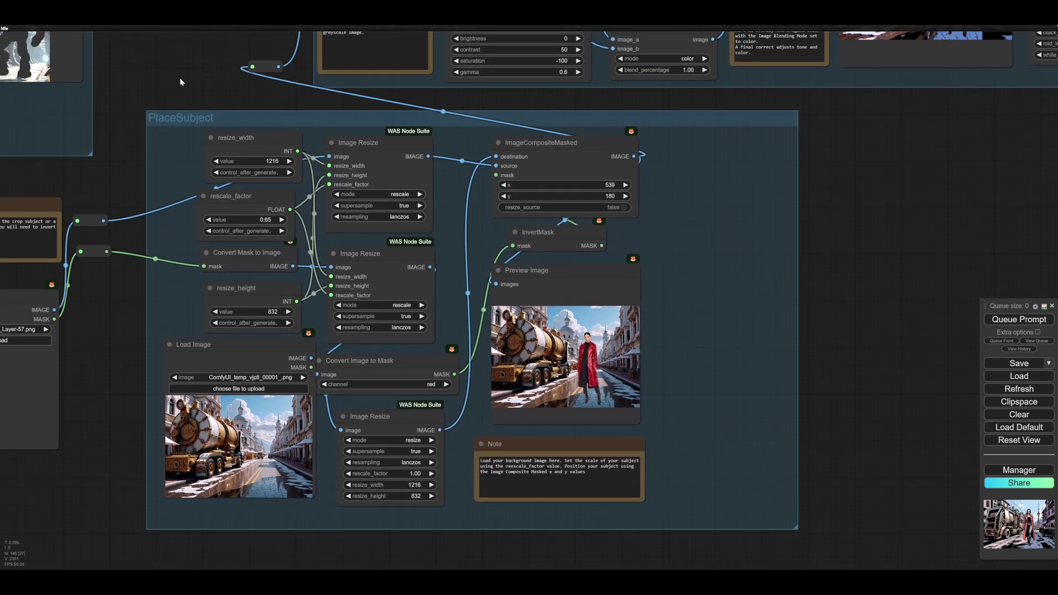
drag(180, 80, 176, 95)
drag(862, 377, 856, 372)
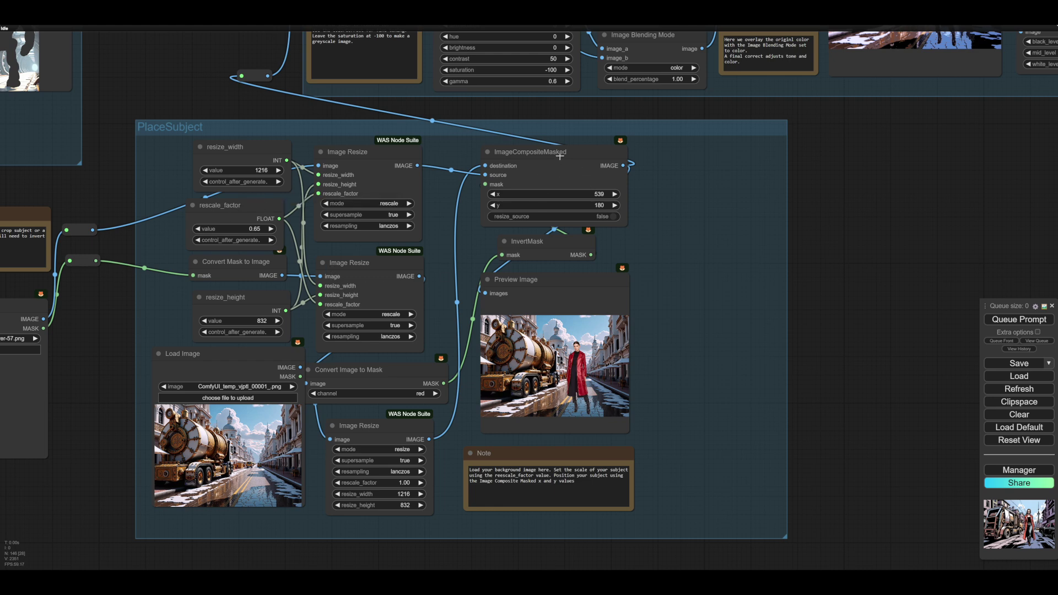
Step: Shift the ImageCompositeMasked node slightly left in the PlaceSubject group and inspect the composite preview and its usage note
drag(556, 152, 539, 152)
drag(797, 404, 762, 384)
scroll(762, 384, up, 1)
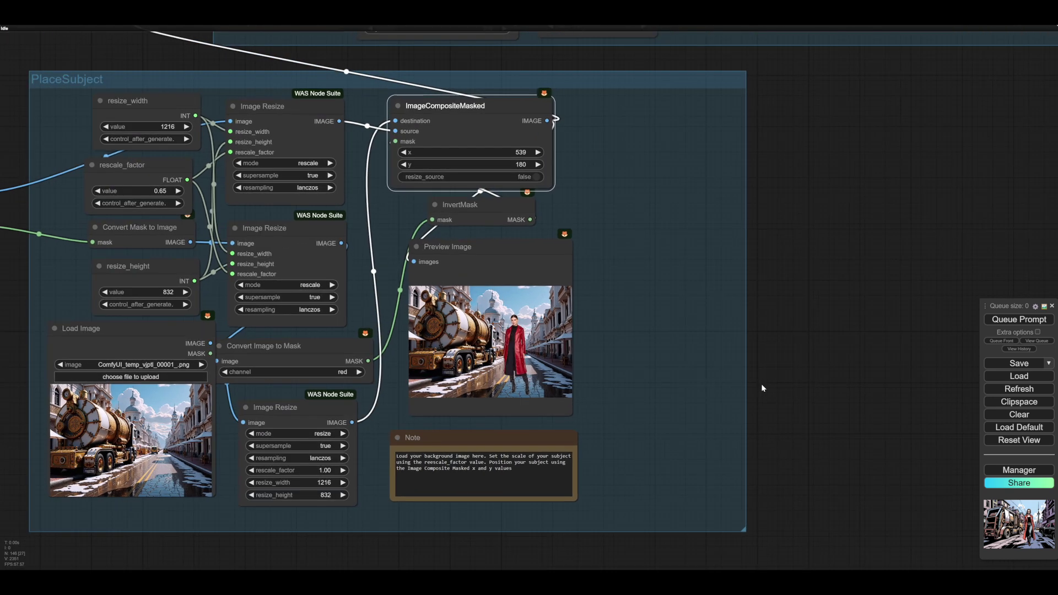
scroll(762, 384, up, 5)
drag(558, 383, 740, 377)
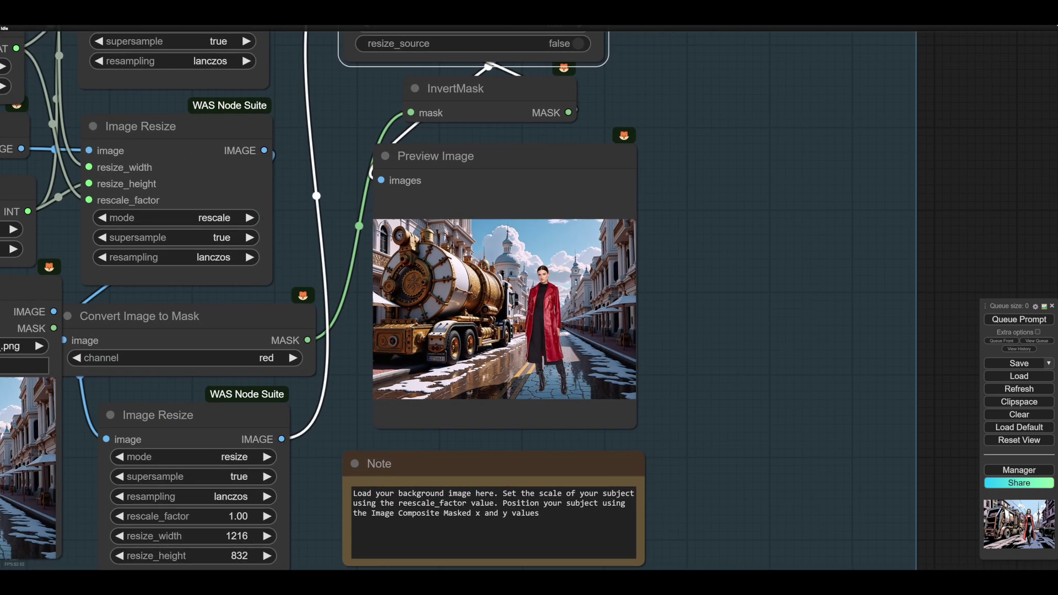
scroll(746, 369, down, 4)
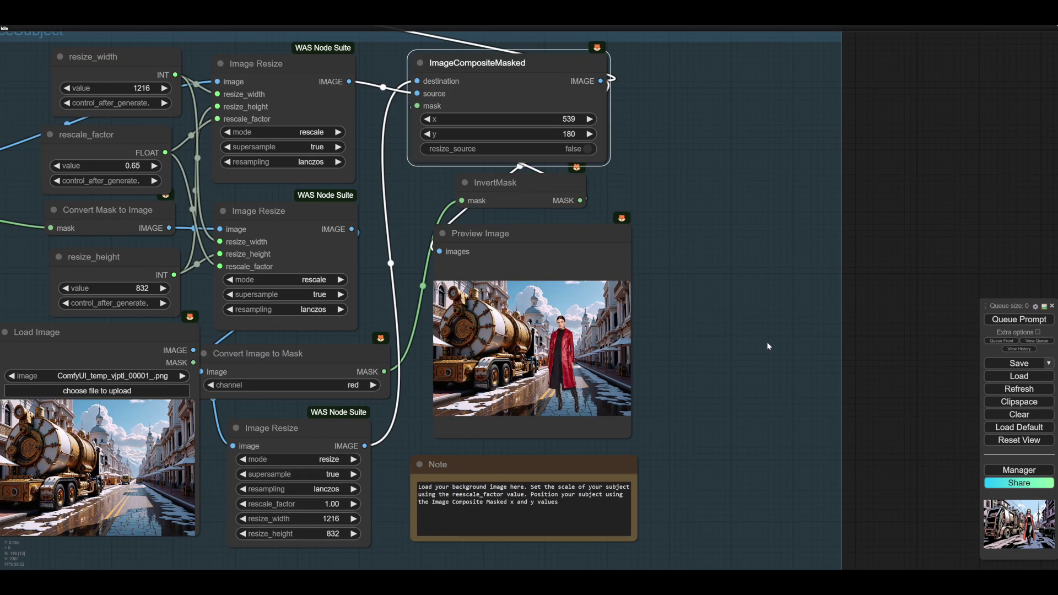
scroll(765, 342, down, 1)
scroll(755, 341, down, 3)
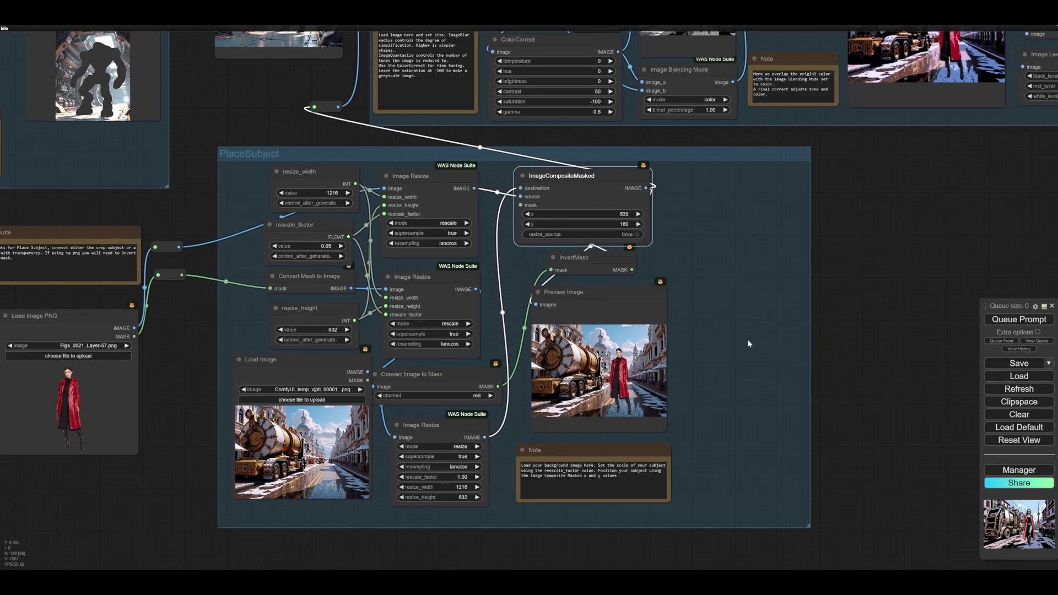
Step: Compare the PlaceSubject group's background Load Image and Image Resize nodes with the composited picture in Preview Image
scroll(739, 388, up, 2)
drag(189, 519, 284, 444)
scroll(287, 419, up, 6)
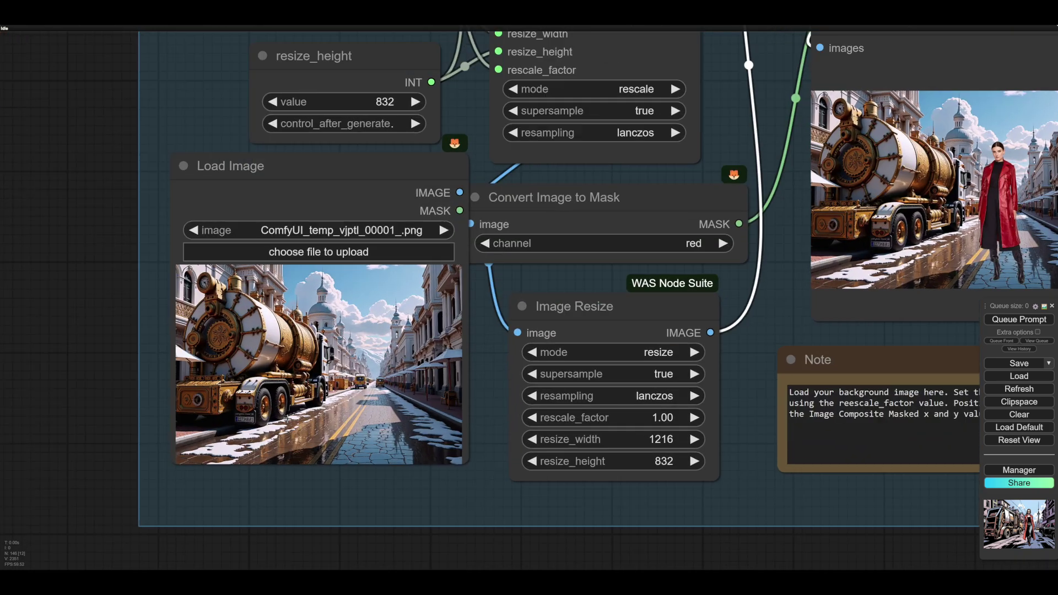
scroll(286, 418, down, 4)
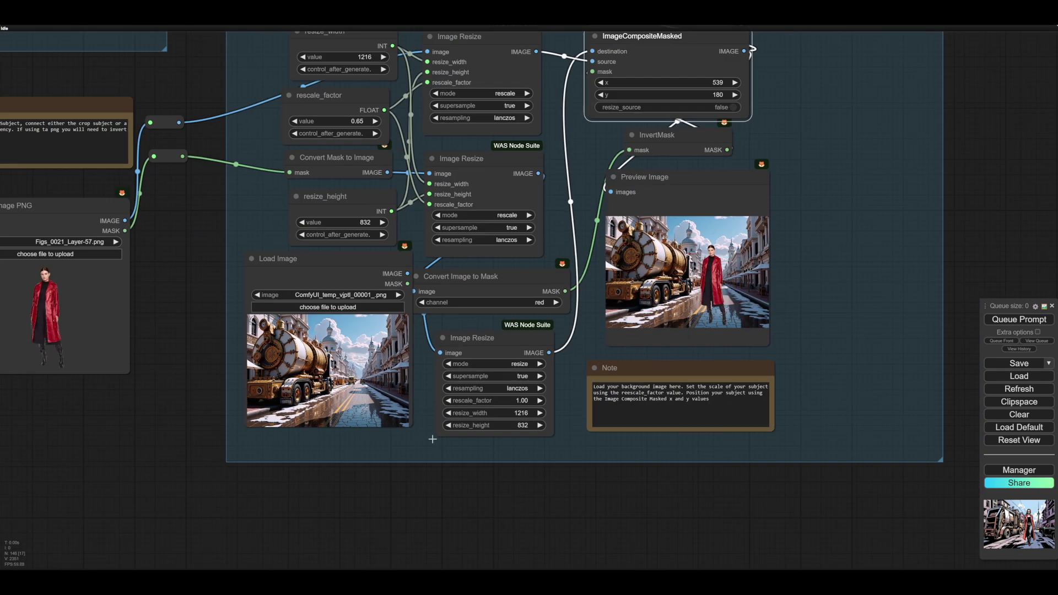
scroll(463, 325, up, 4)
scroll(463, 325, up, 4)
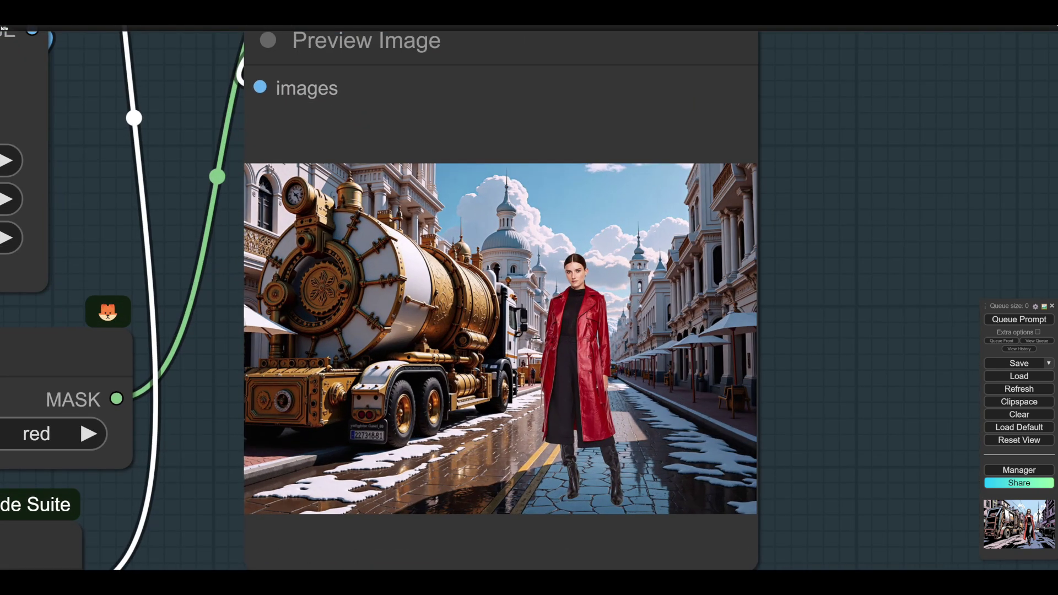
scroll(565, 350, down, 3)
scroll(524, 325, down, 1)
scroll(491, 305, up, 4)
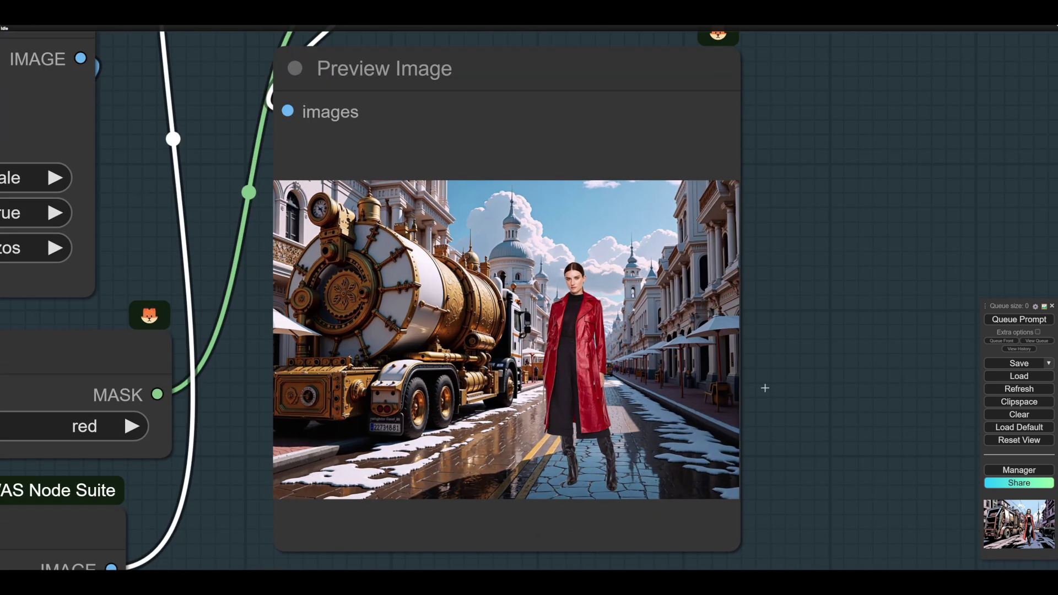
scroll(792, 384, down, 4)
scroll(869, 399, down, 3)
scroll(917, 360, up, 2)
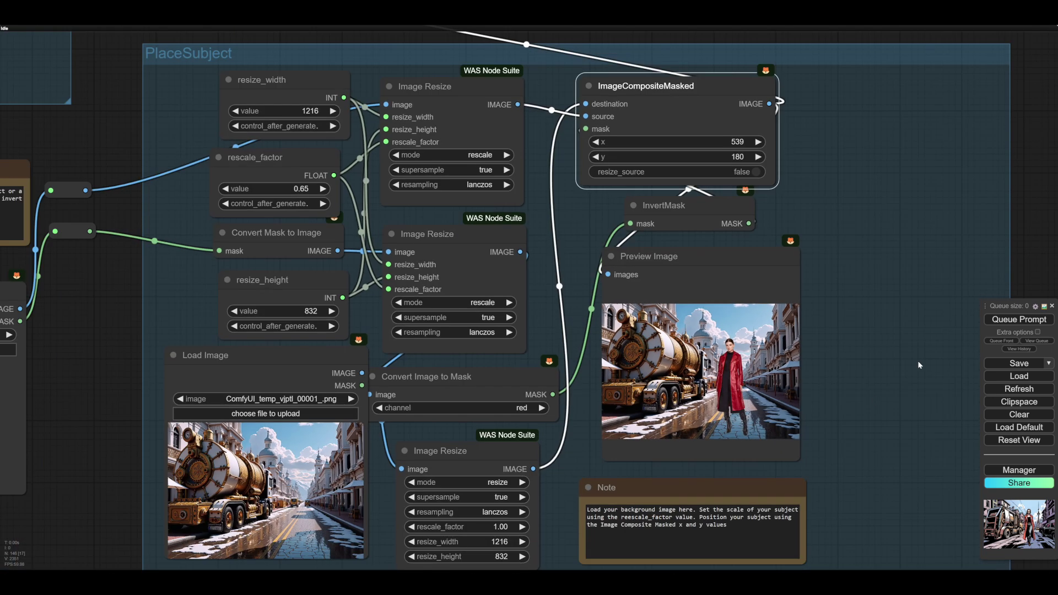
Step: Trace the ImageCompositeMasked output through the reroute node to the Image Resize input of the Comicize group
drag(878, 224, 871, 368)
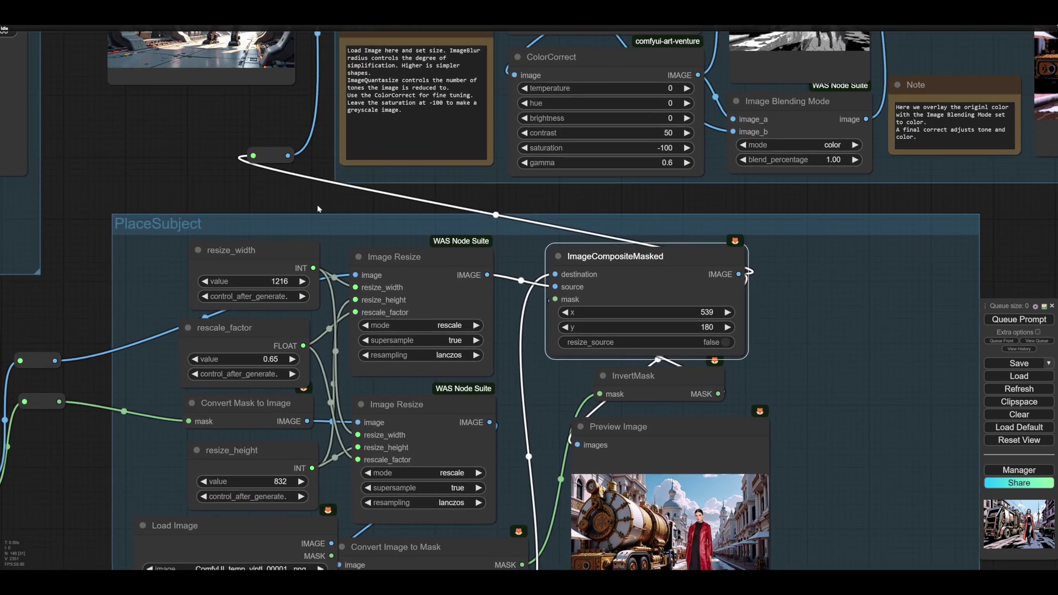
drag(274, 193, 254, 217)
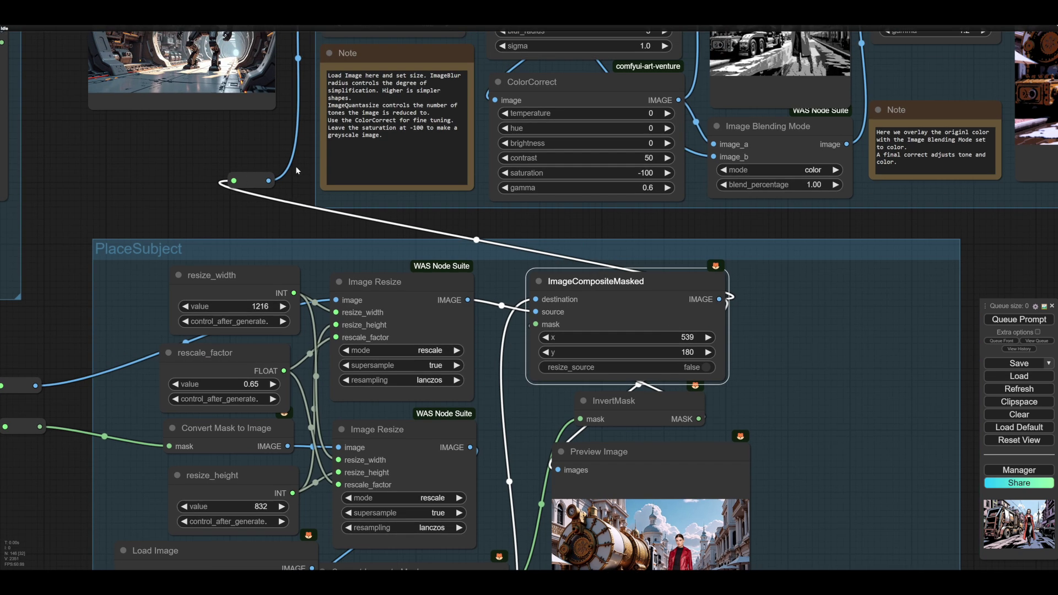
drag(285, 143, 177, 267)
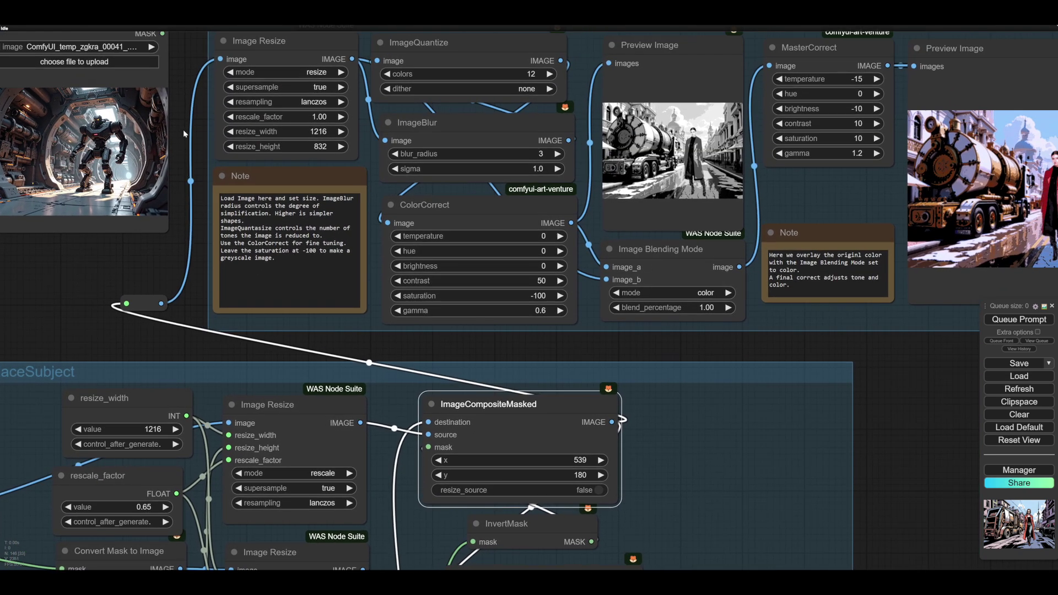
drag(183, 131, 153, 245)
scroll(161, 182, down, 3)
scroll(153, 246, down, 2)
drag(766, 456, 656, 495)
drag(524, 519, 643, 352)
drag(666, 399, 649, 476)
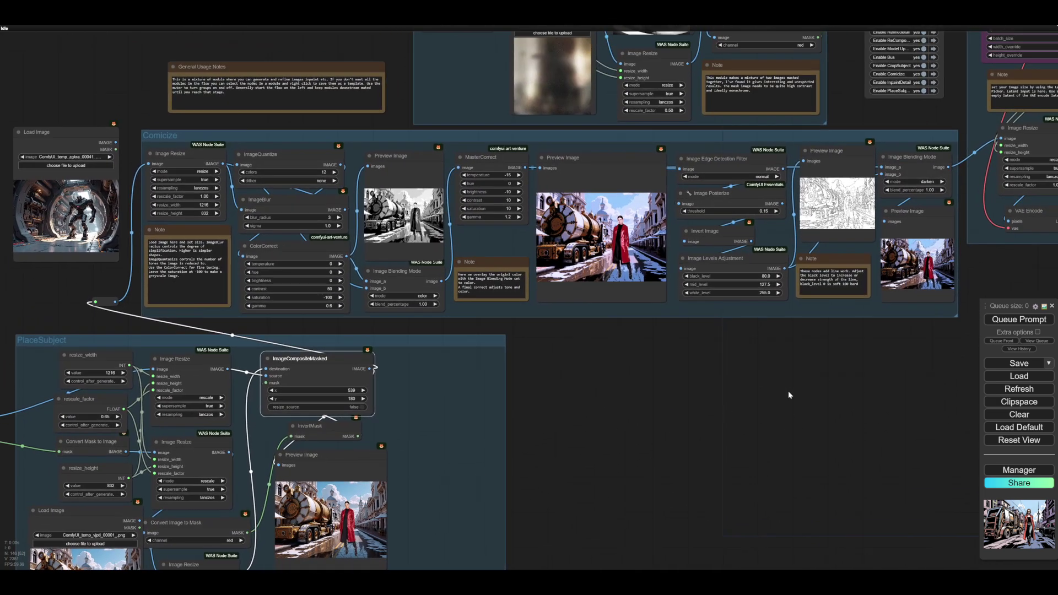
Step: Survey how the Comicize group sits between PlaceSubject, the image-merging group, the loader and the first-pass sampling nodes
scroll(695, 499, down, 4)
drag(692, 503, 603, 506)
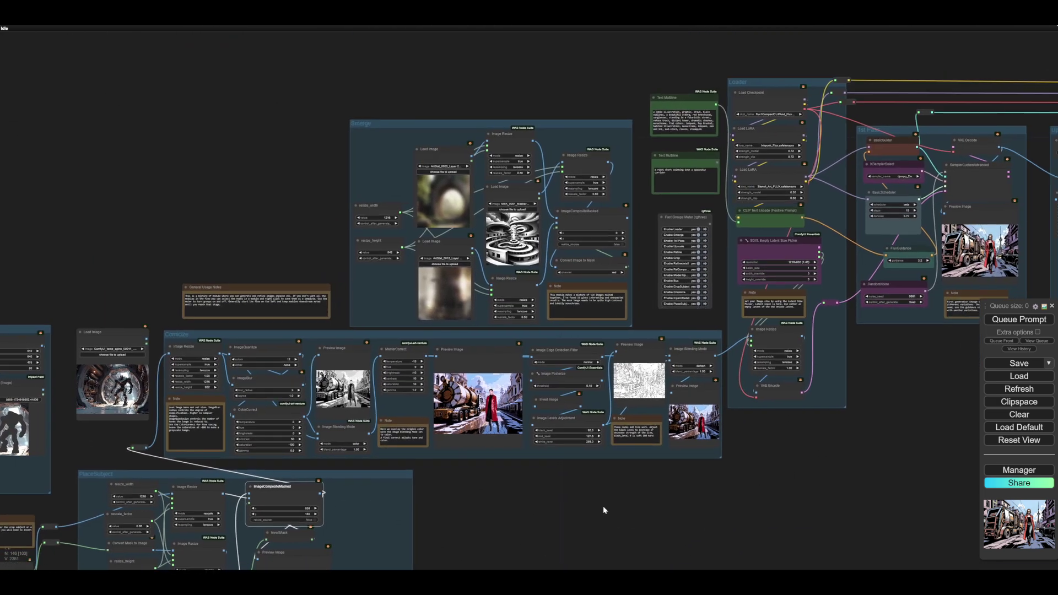
drag(693, 514, 605, 505)
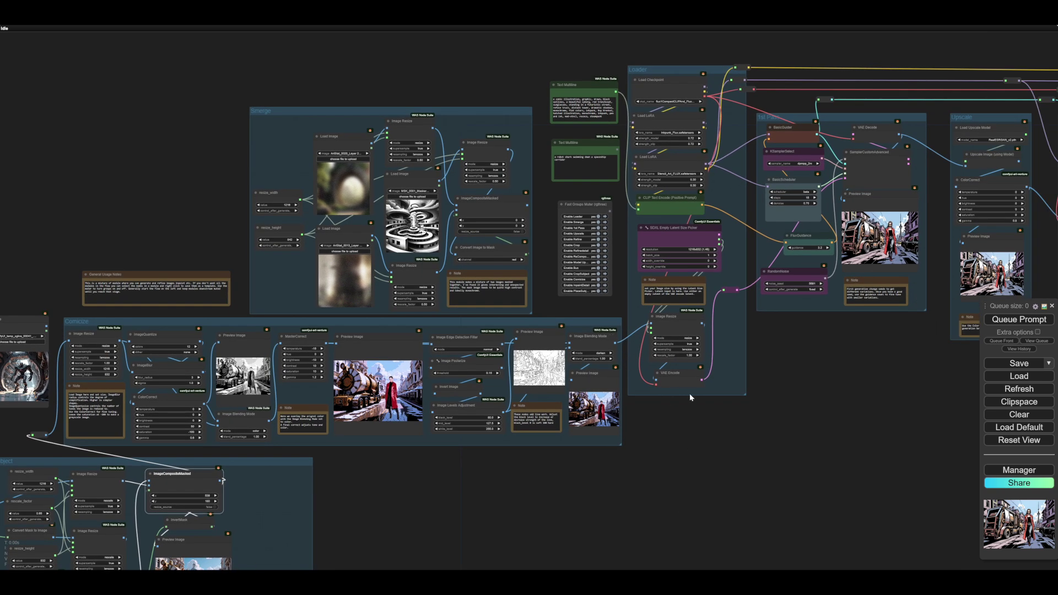
drag(670, 450, 692, 420)
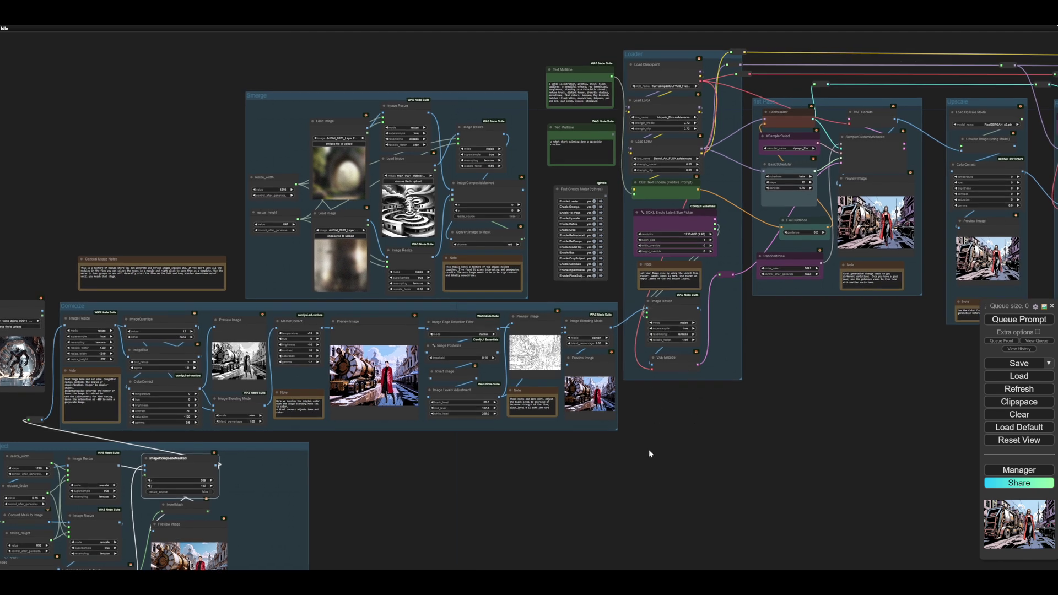
drag(651, 454, 772, 407)
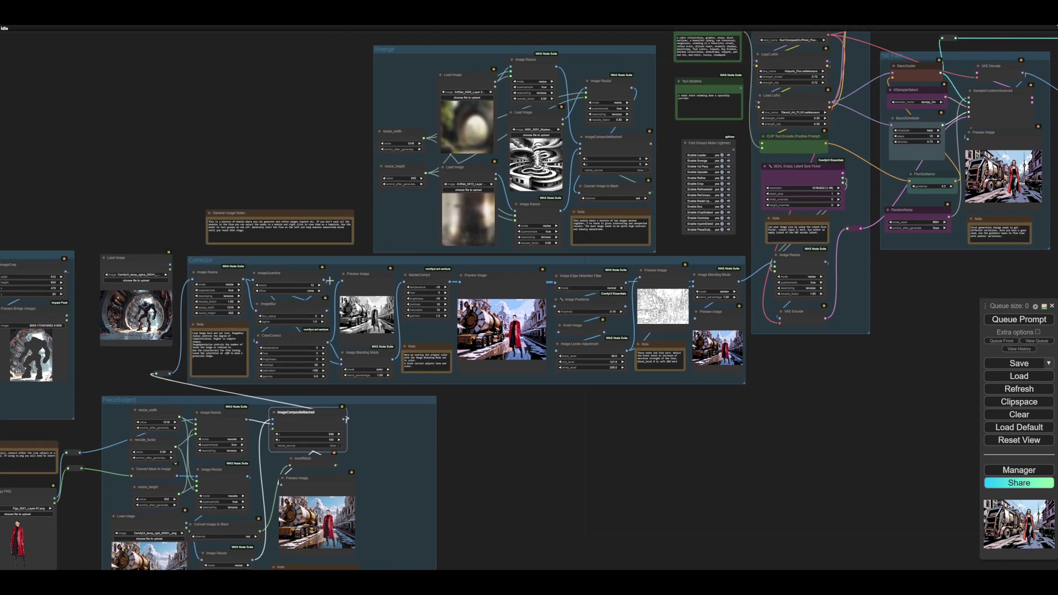
drag(573, 469, 540, 482)
Step: Examine the Comicize group's full node chain, from Image Resize and ImageQuantize to the final Image Blending Mode preview
scroll(590, 428, up, 4)
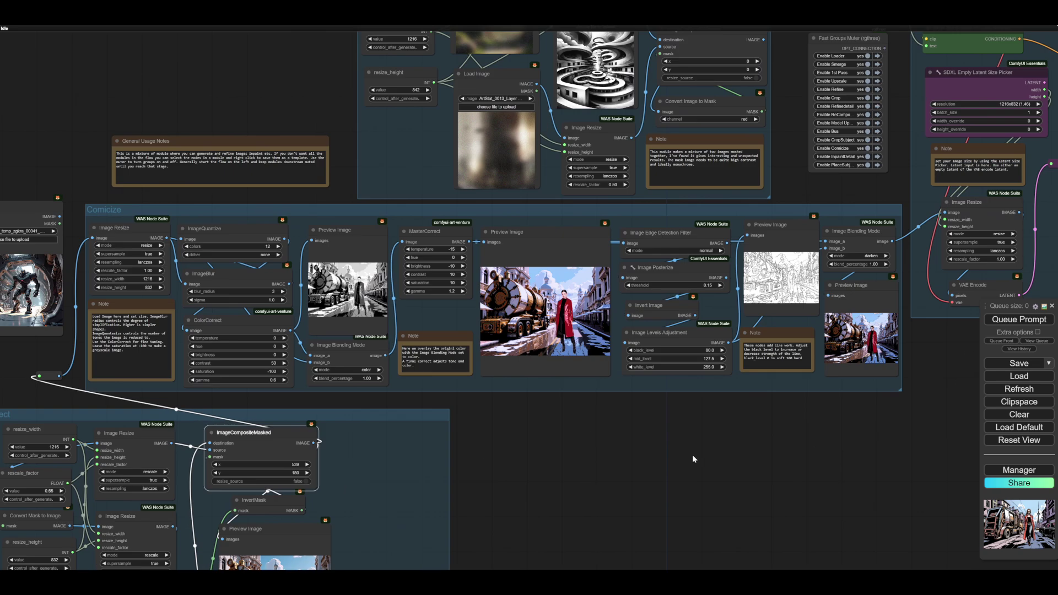
drag(688, 455, 686, 454)
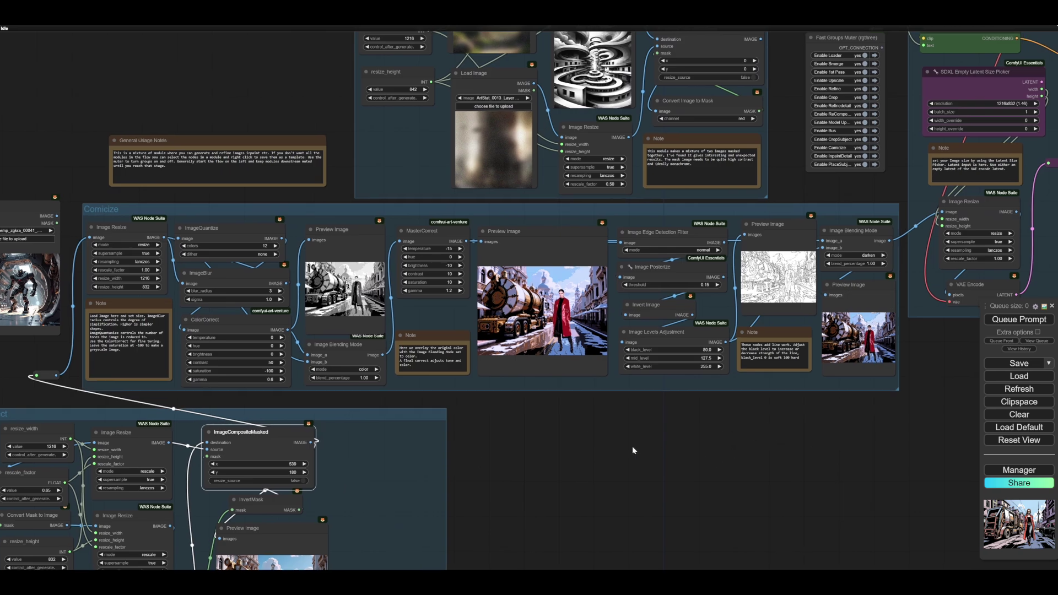
drag(632, 445, 636, 439)
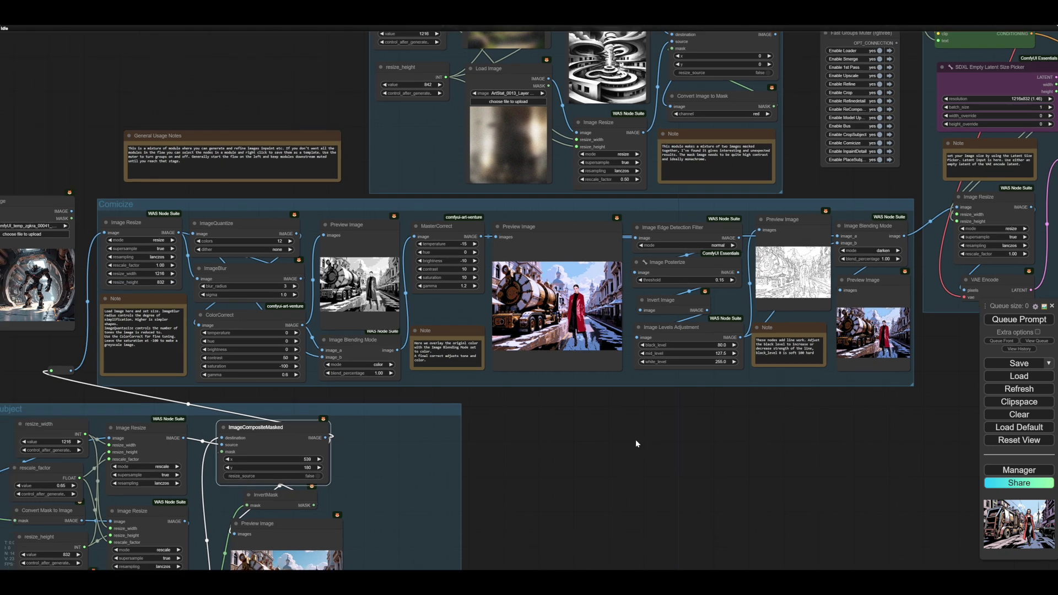
scroll(636, 438, up, 1)
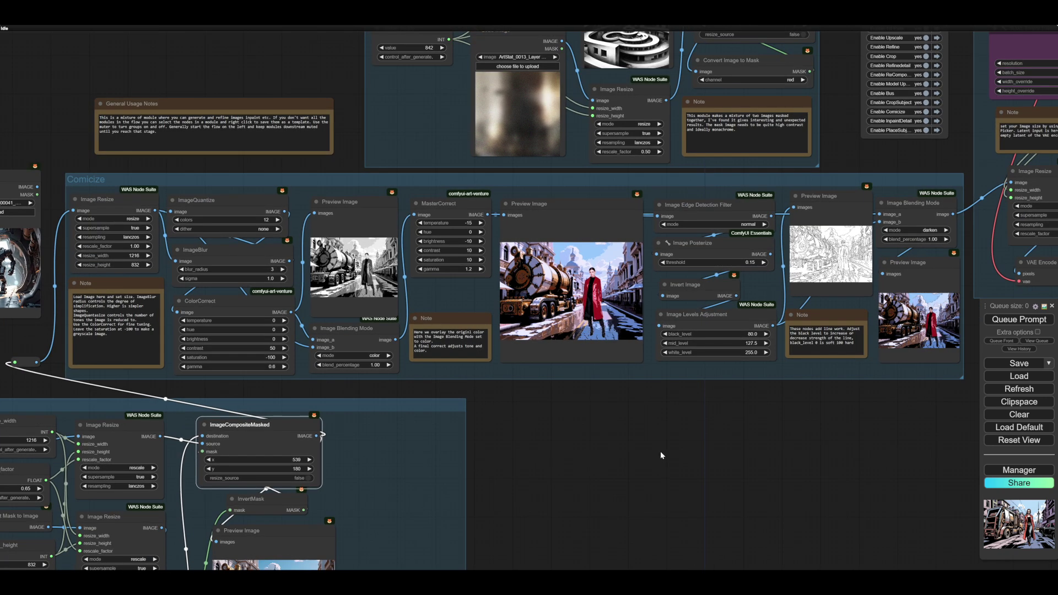
drag(661, 452, 719, 453)
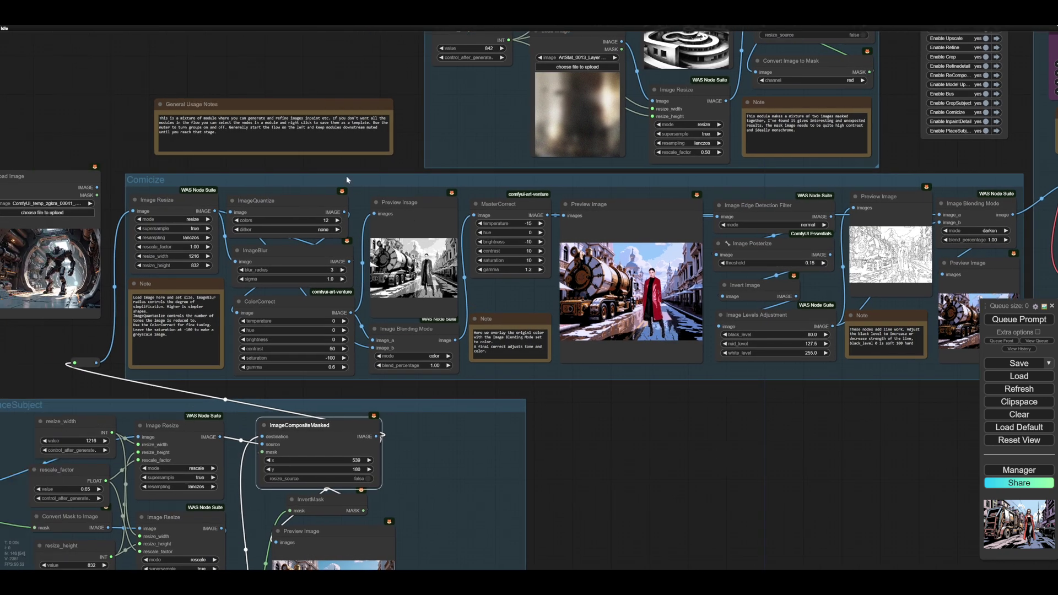
drag(660, 420, 620, 408)
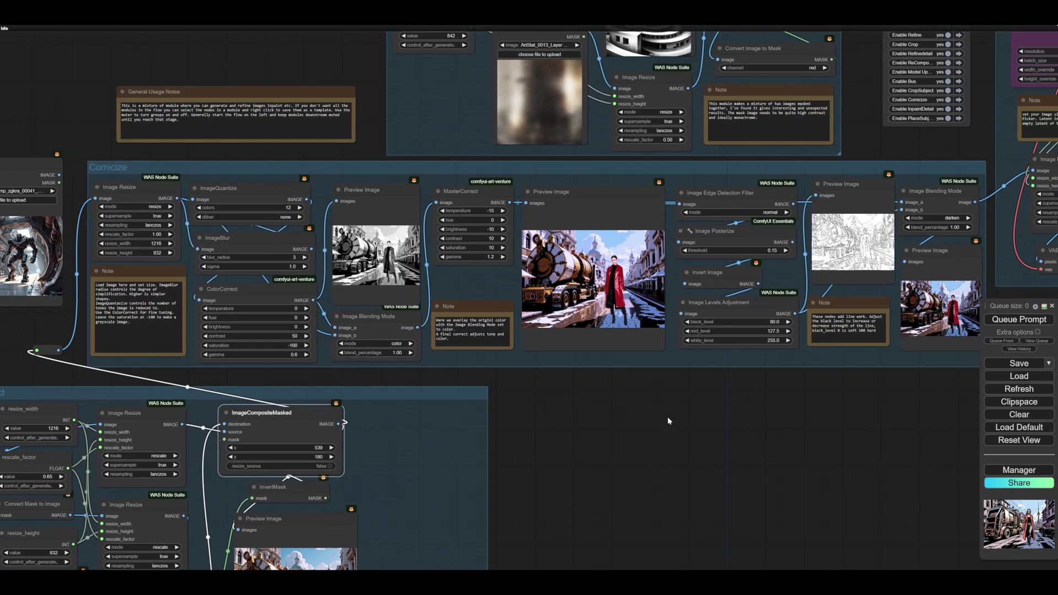
scroll(667, 417, down, 2)
drag(726, 434, 671, 444)
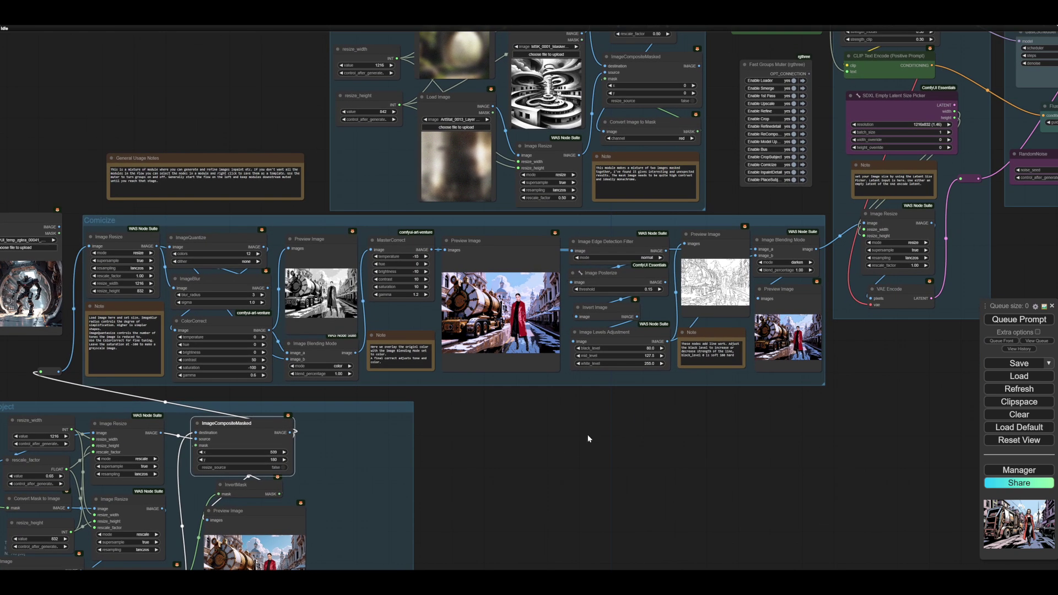
drag(586, 440, 650, 441)
Step: Inspect the Comicize group's greyscale preview, color blending and MasterCorrect nodes, and the edge-detection nodes that add line work
scroll(398, 307, up, 6)
scroll(402, 302, up, 11)
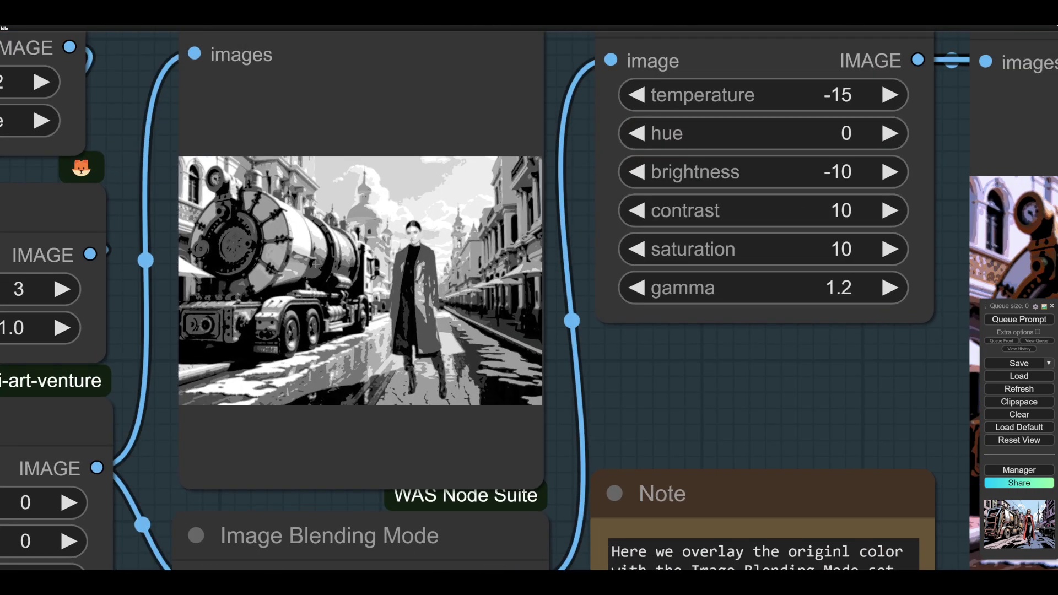
scroll(407, 325, down, 5)
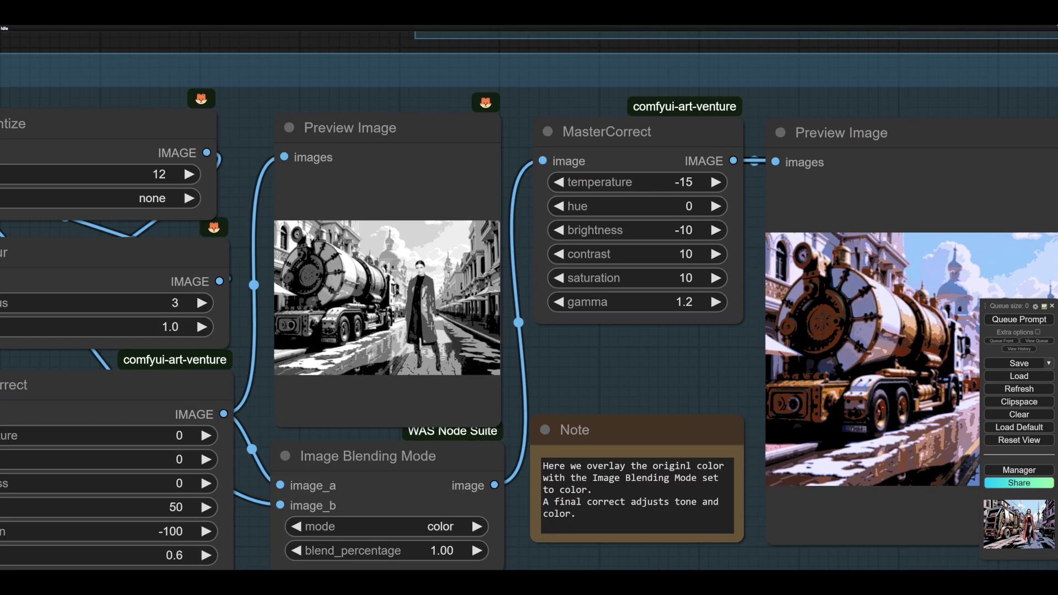
scroll(410, 302, down, 2)
drag(879, 567, 590, 485)
scroll(765, 519, down, 2)
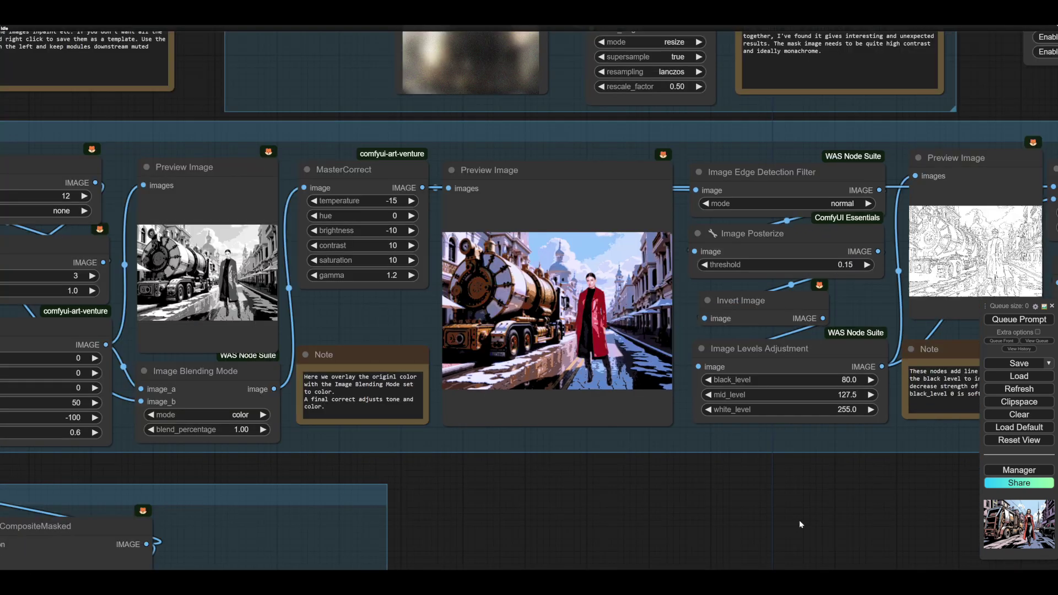
drag(799, 519, 669, 534)
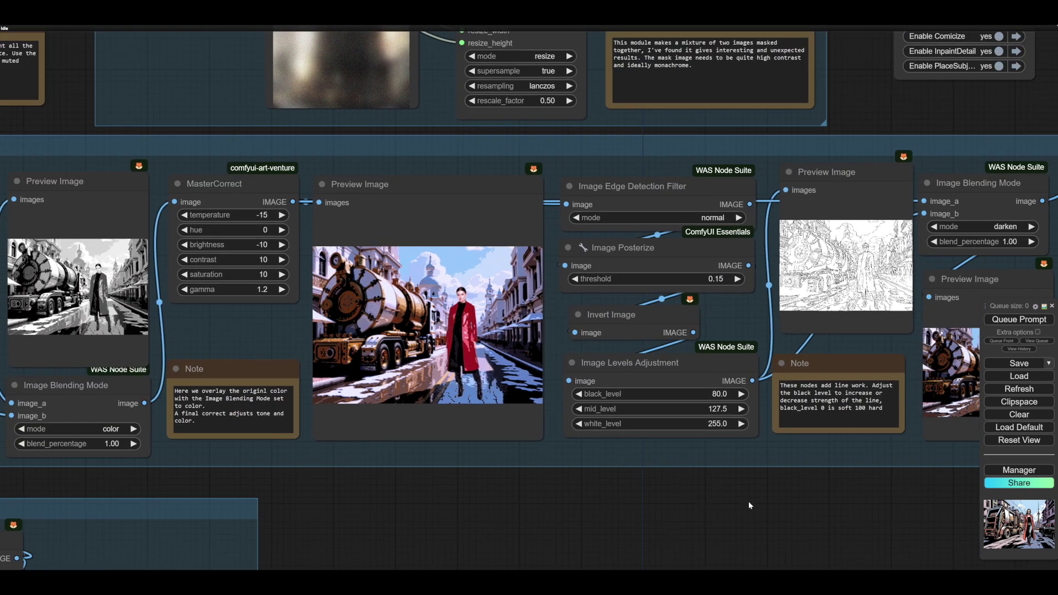
drag(839, 509, 499, 484)
drag(677, 475, 539, 500)
Step: Examine the line work and flattened colors in the Comicize group's final Preview Image alongside the black-level note
scroll(536, 389, up, 8)
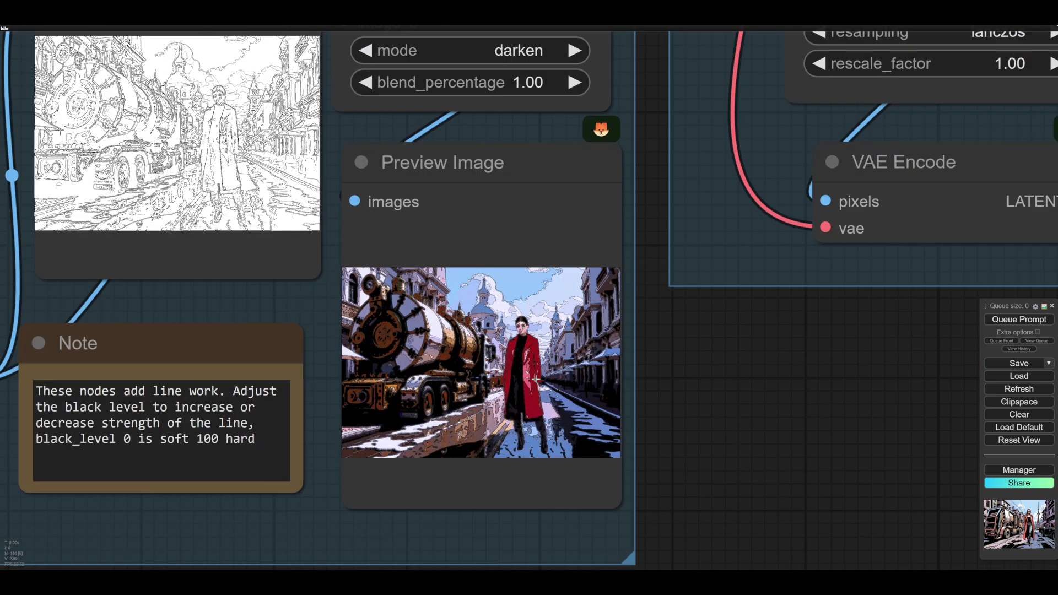
scroll(535, 379, up, 6)
drag(801, 397, 911, 381)
scroll(843, 422, up, 1)
scroll(844, 421, up, 2)
scroll(910, 381, down, 3)
scroll(910, 382, up, 1)
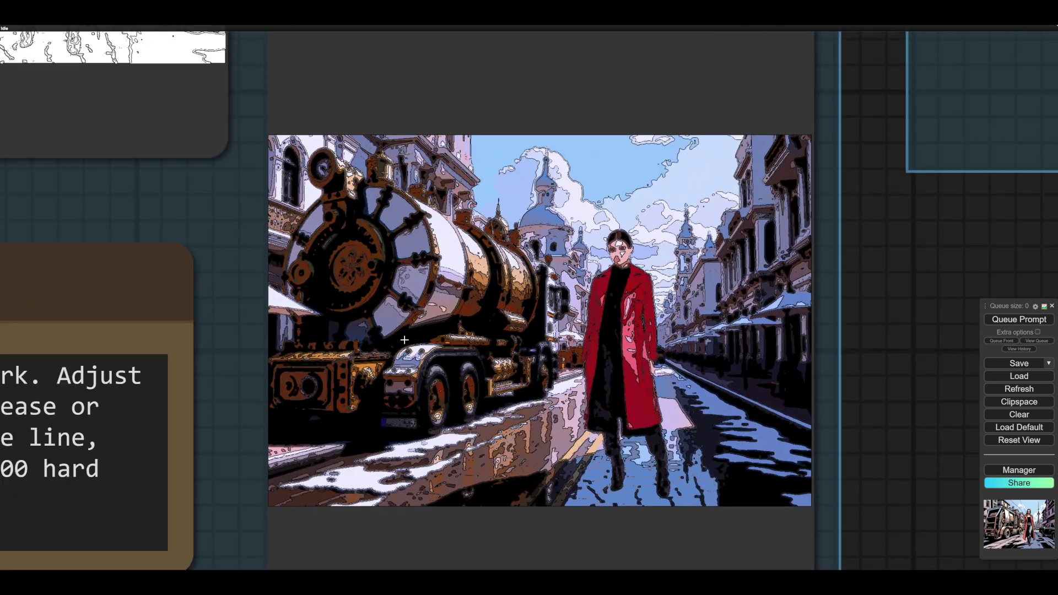
scroll(826, 364, up, 4)
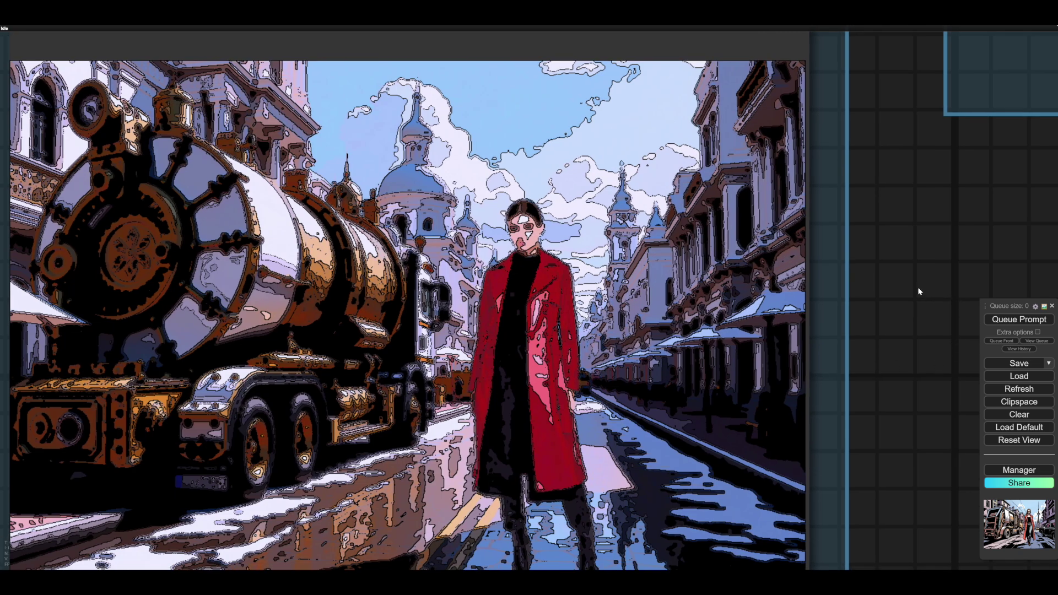
scroll(915, 292, down, 5)
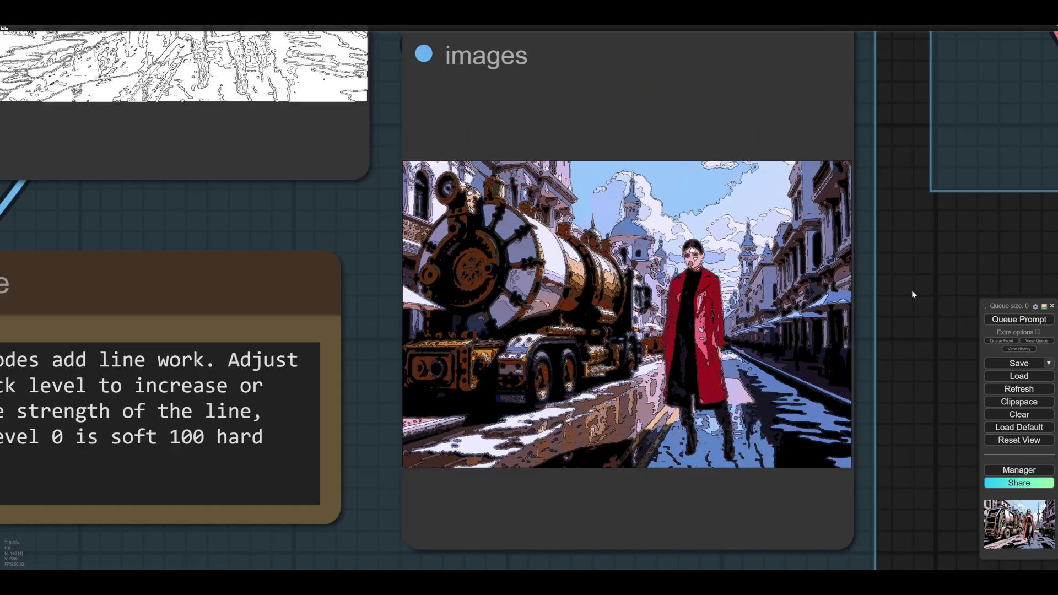
scroll(912, 298, down, 4)
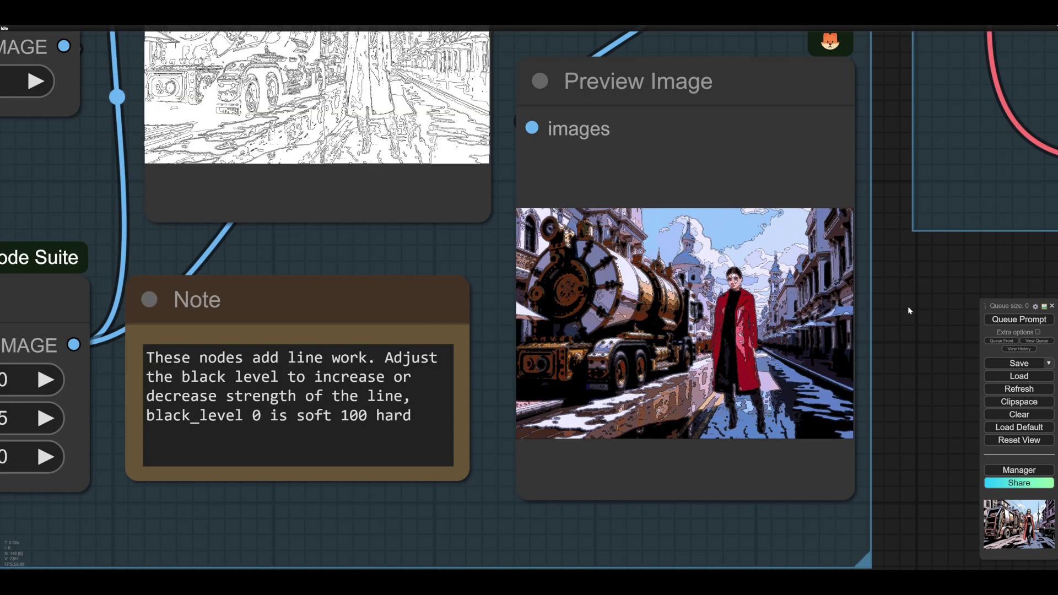
scroll(889, 322, up, 6)
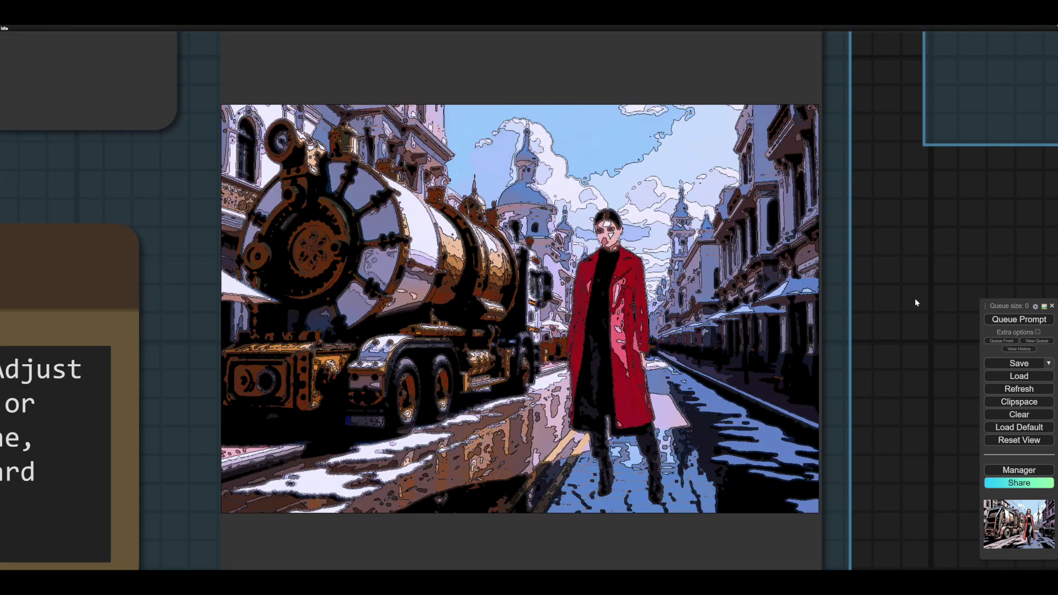
scroll(911, 302, down, 2)
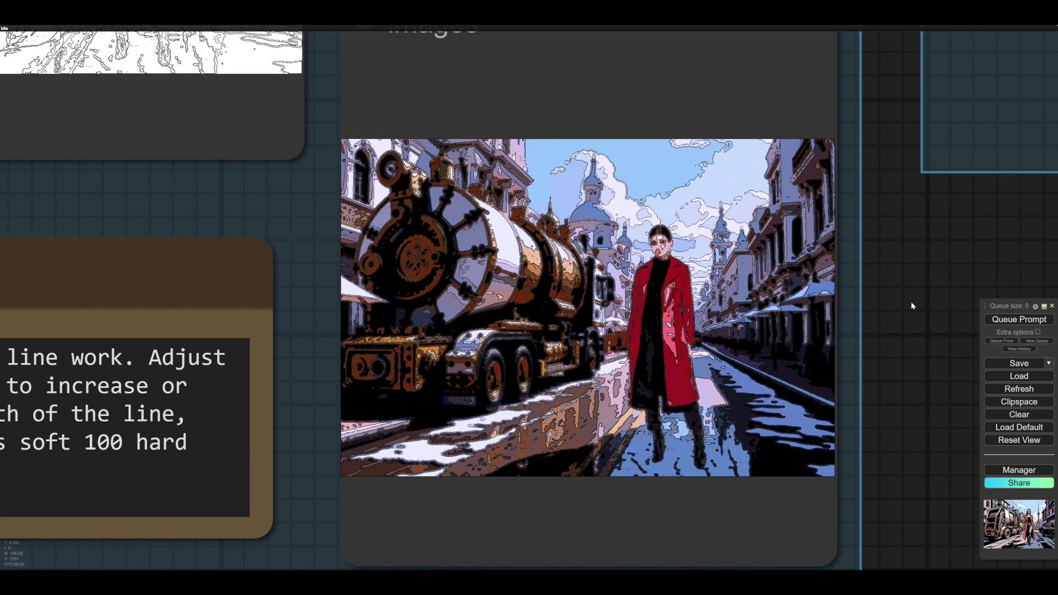
Step: Examine the Comicize group's final preview together with its line-work preview and the Image Blending Mode node set to darken
drag(914, 286, 909, 296)
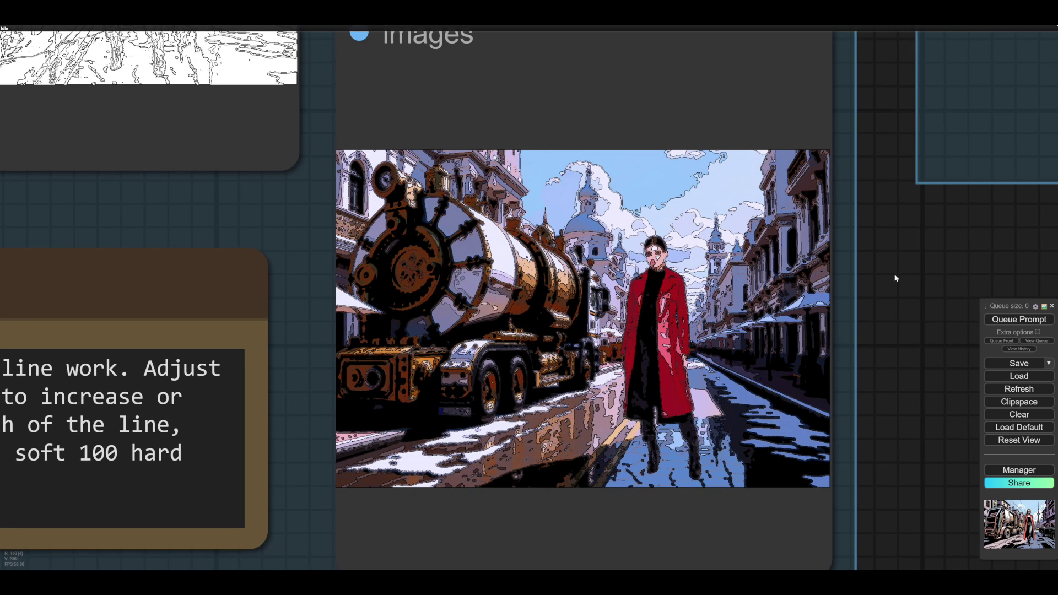
scroll(896, 278, down, 4)
scroll(799, 305, down, 1)
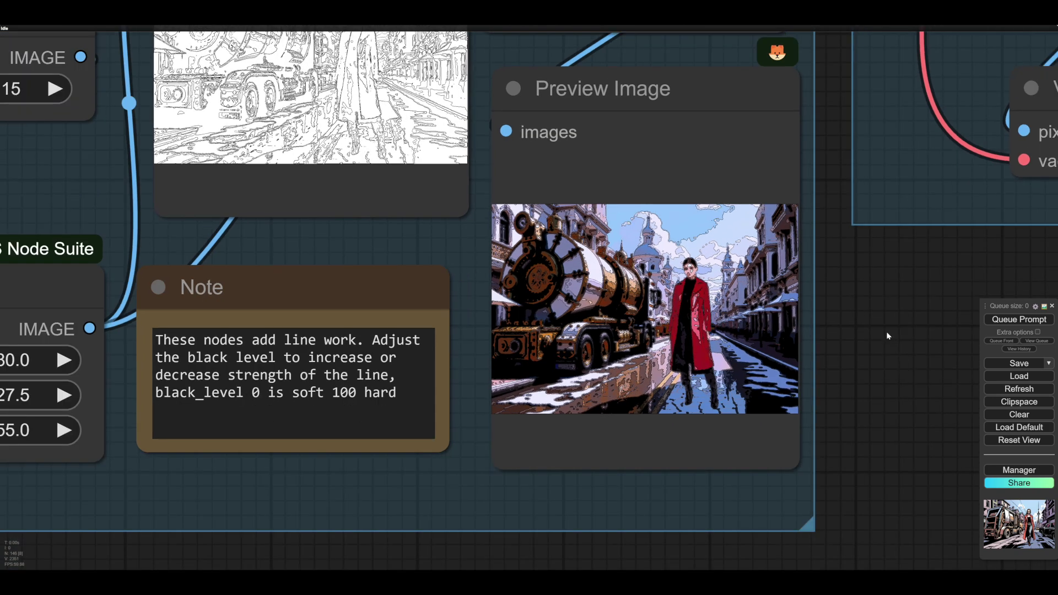
scroll(896, 337, down, 2)
scroll(894, 357, up, 4)
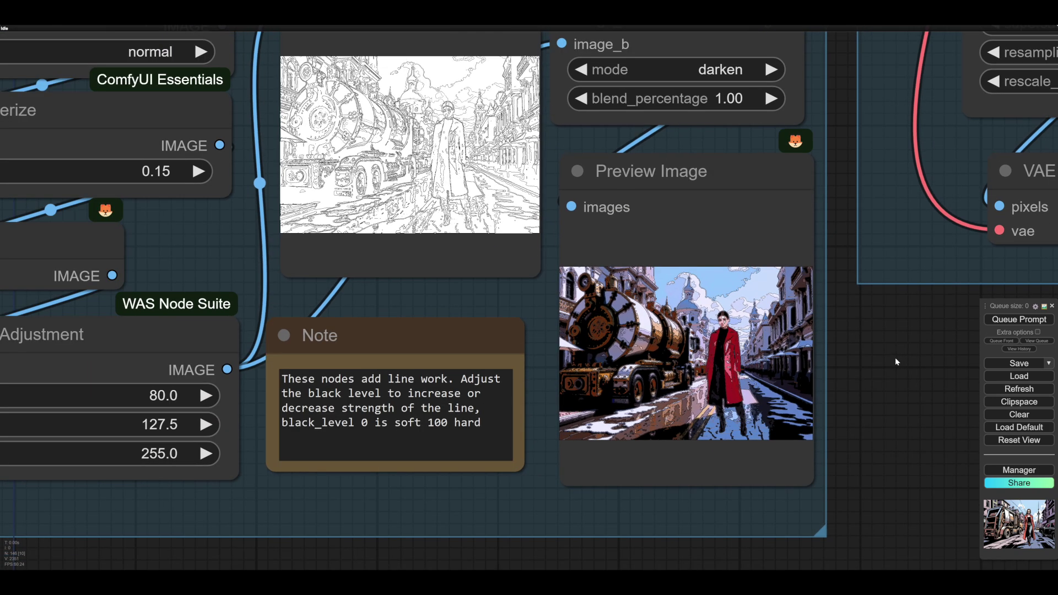
drag(822, 248, 816, 321)
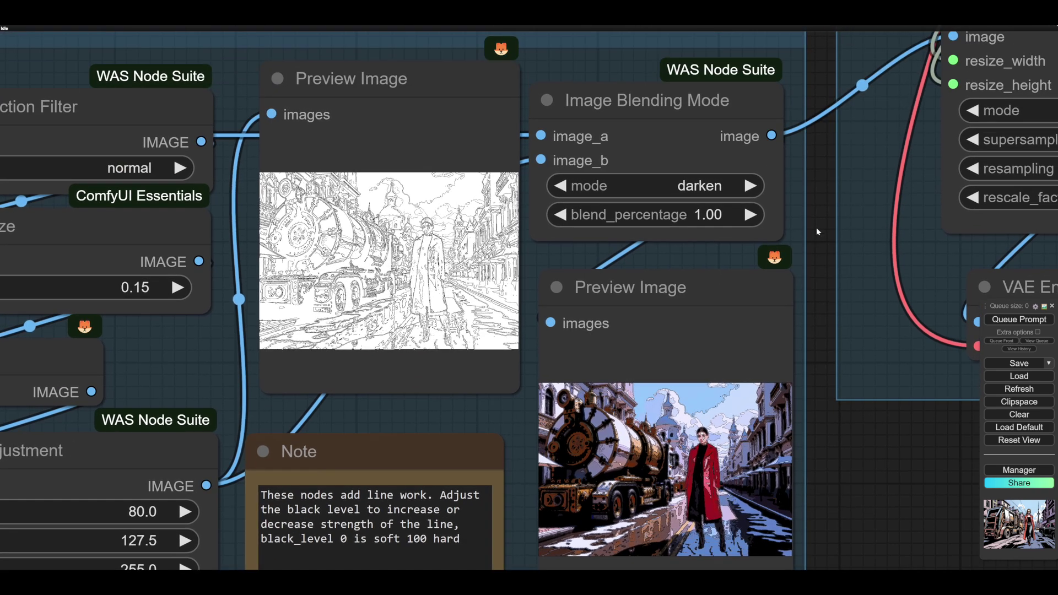
drag(817, 227, 817, 294)
Step: Trace the Comicize group's blended image into the Loader group's Image Resize node and up to the SDXL Empty Latent Size Picker
scroll(626, 300, down, 4)
drag(686, 111, 601, 101)
scroll(774, 484, down, 2)
drag(831, 465, 704, 500)
drag(705, 215, 706, 211)
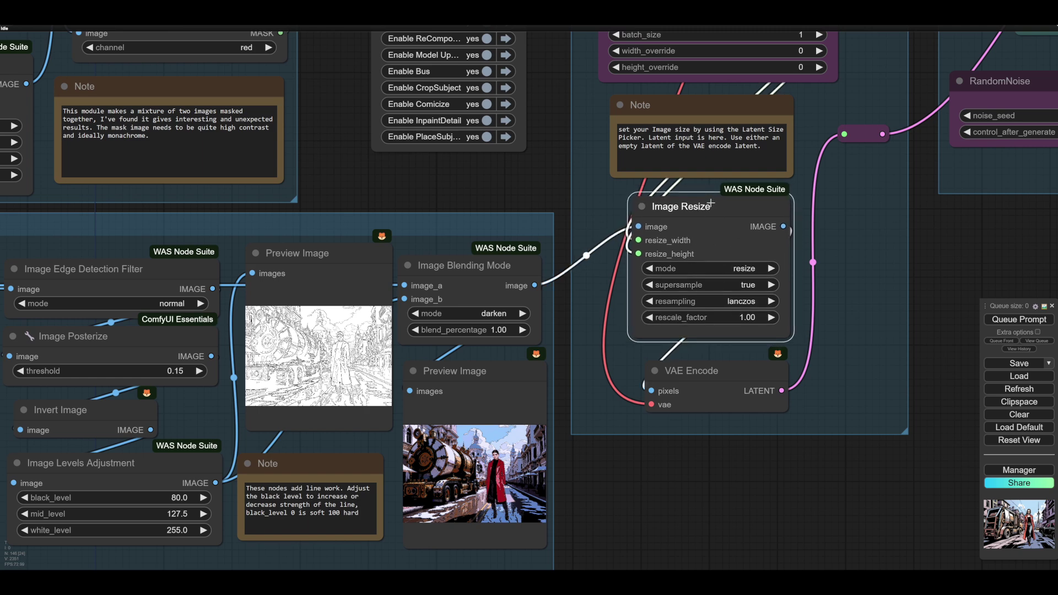
drag(542, 186, 470, 351)
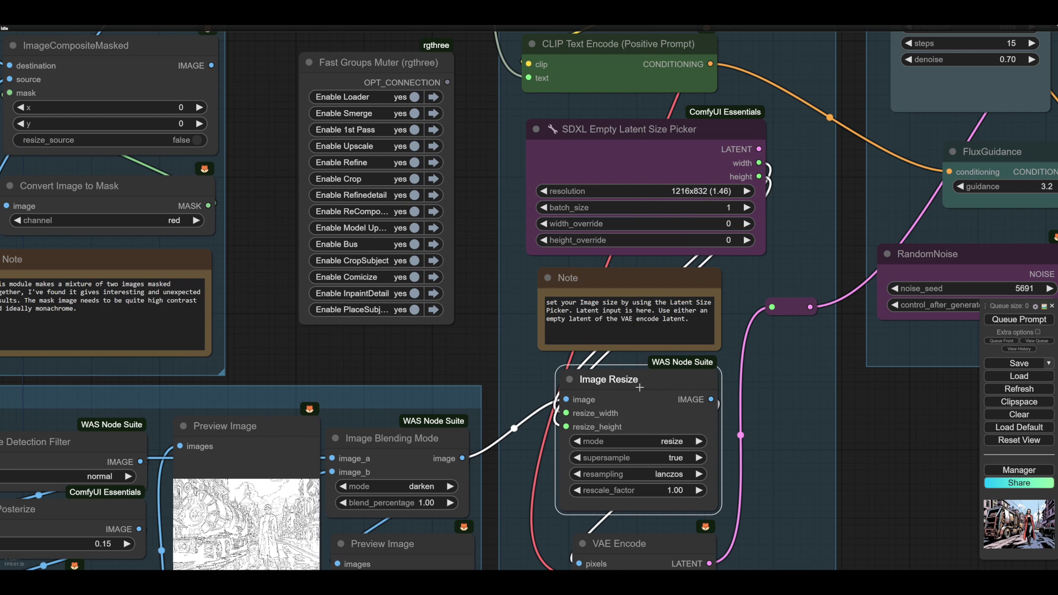
mouse_move(395, 362)
mouse_down()
mouse_move(458, 368)
mouse_move(393, 376)
mouse_up()
Step: Survey the Smerge group, from its three Load Image nodes and resize values to ImageCompositeMasked and the module note
scroll(576, 273, down, 6)
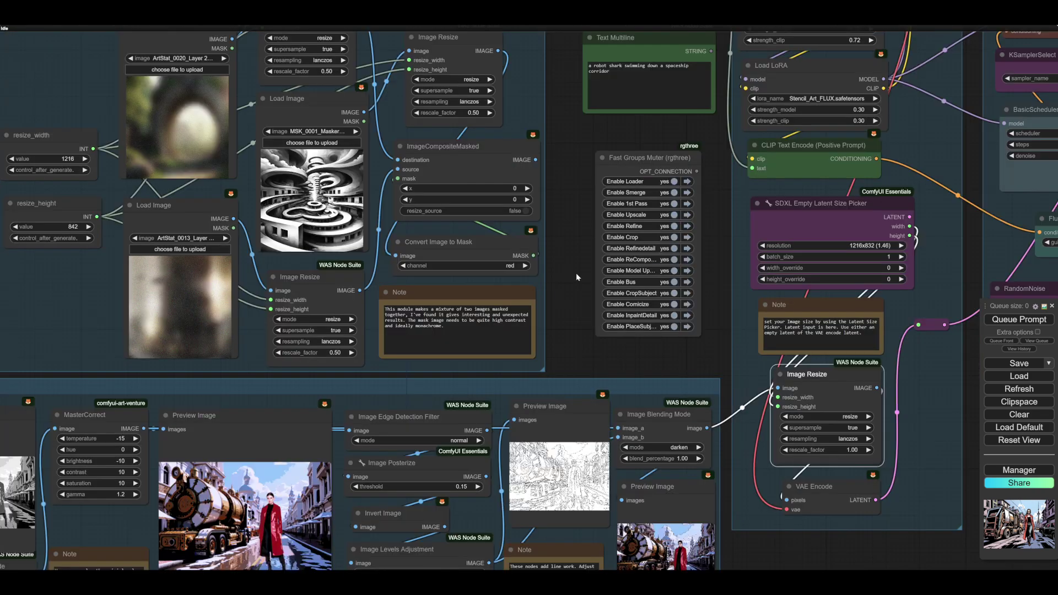
drag(577, 273, 672, 316)
scroll(717, 308, down, 1)
drag(678, 248, 677, 262)
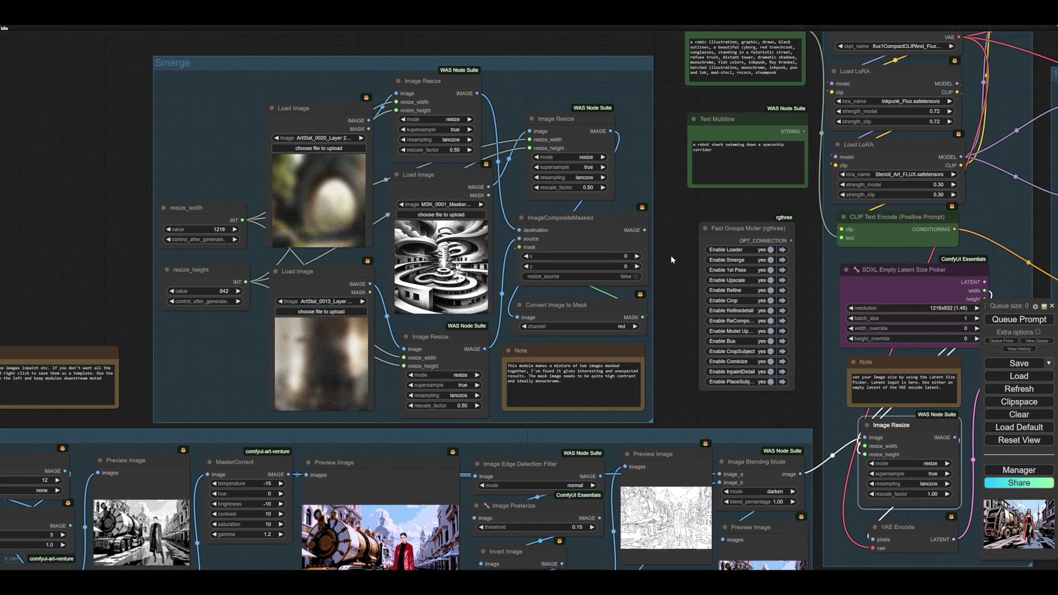
drag(670, 255, 652, 282)
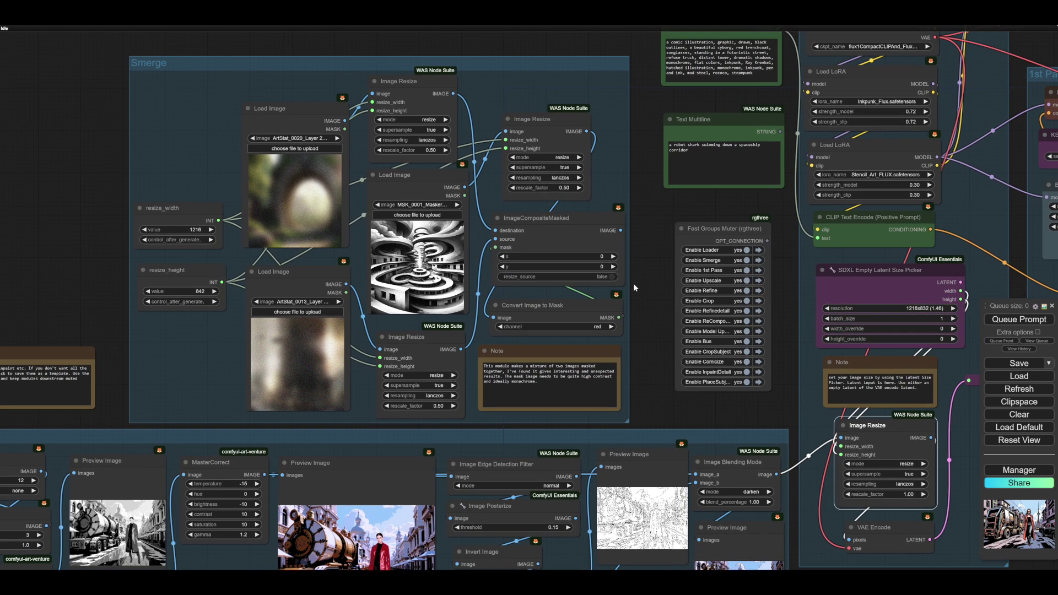
scroll(633, 283, up, 5)
scroll(659, 309, down, 4)
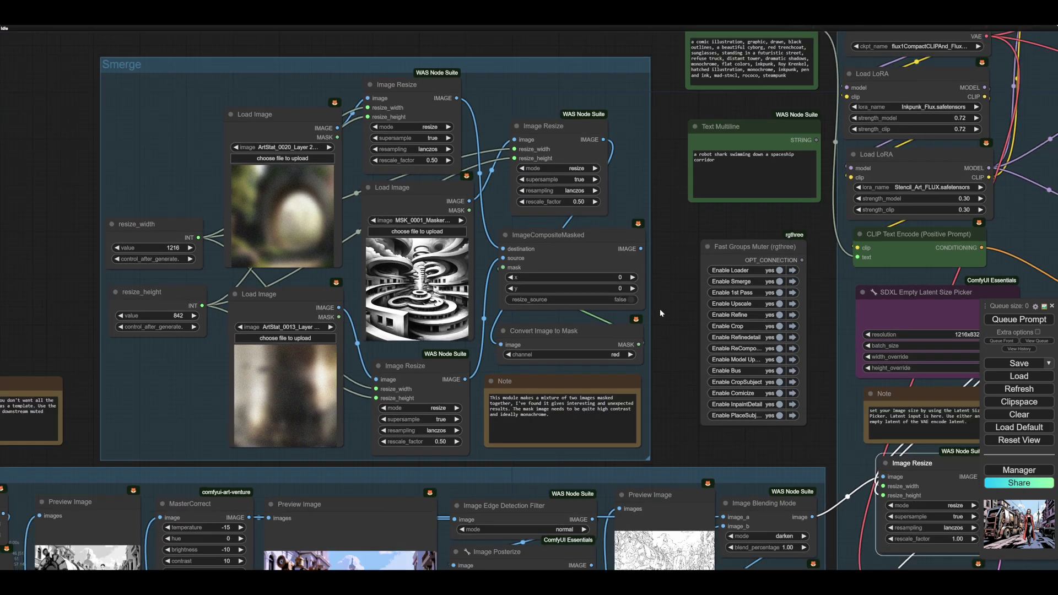
drag(659, 309, 655, 330)
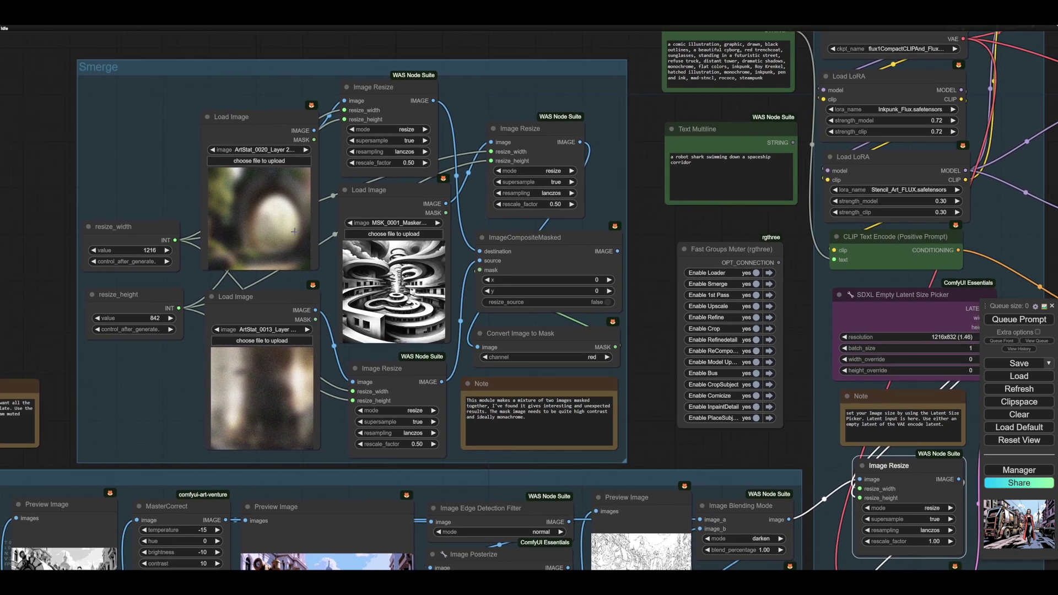
mouse_move(656, 294)
mouse_down()
mouse_move(619, 302)
mouse_move(638, 285)
mouse_up()
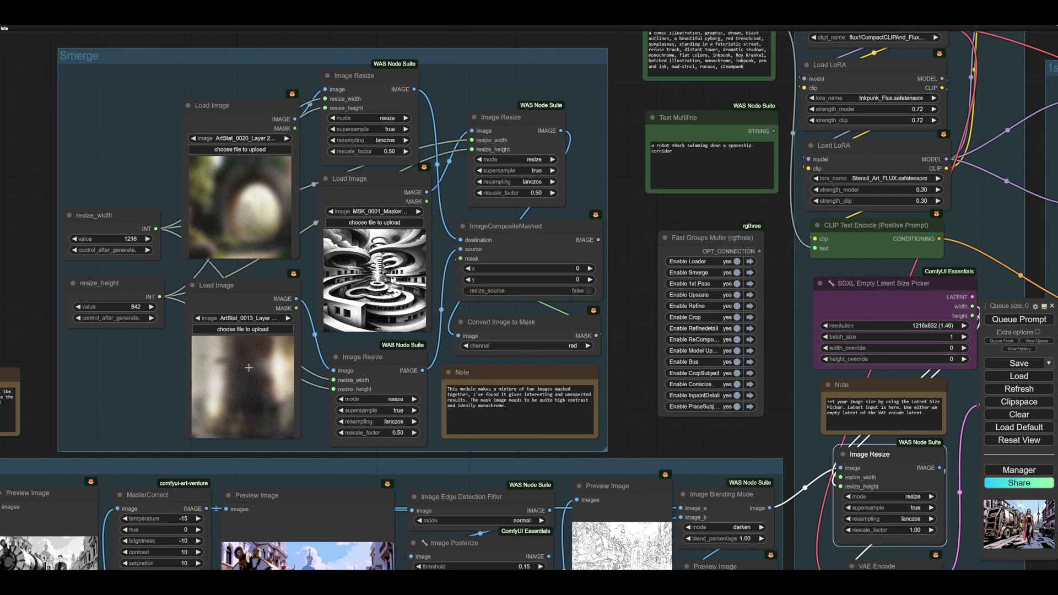
Step: Inspect the Smerge group's two source images, the black-and-white mask image and the Convert Image to Mask node up close
scroll(114, 392, up, 4)
drag(114, 391, 106, 432)
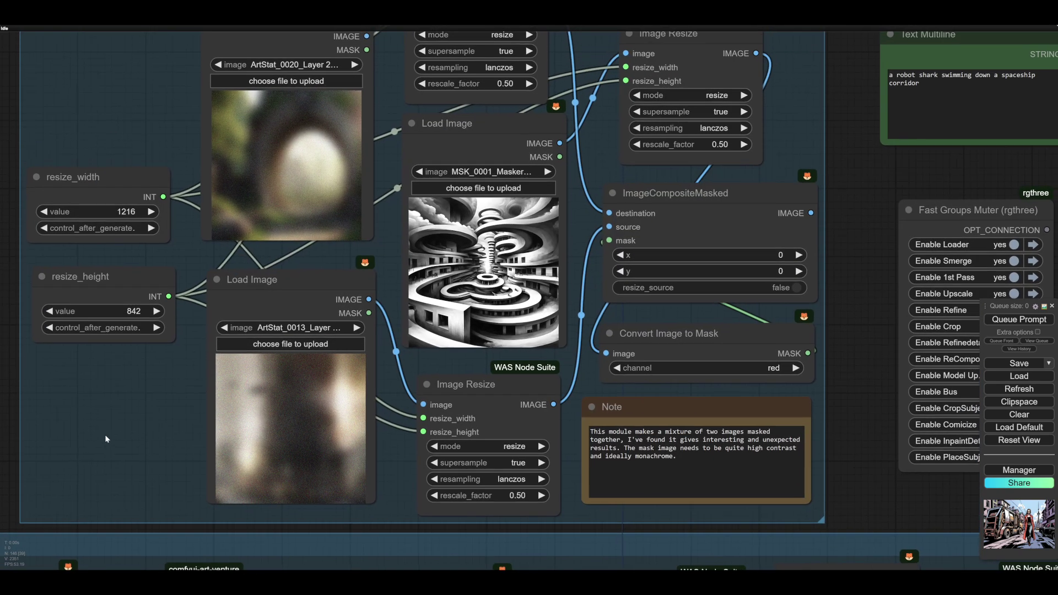
scroll(142, 389, down, 3)
drag(142, 389, 109, 364)
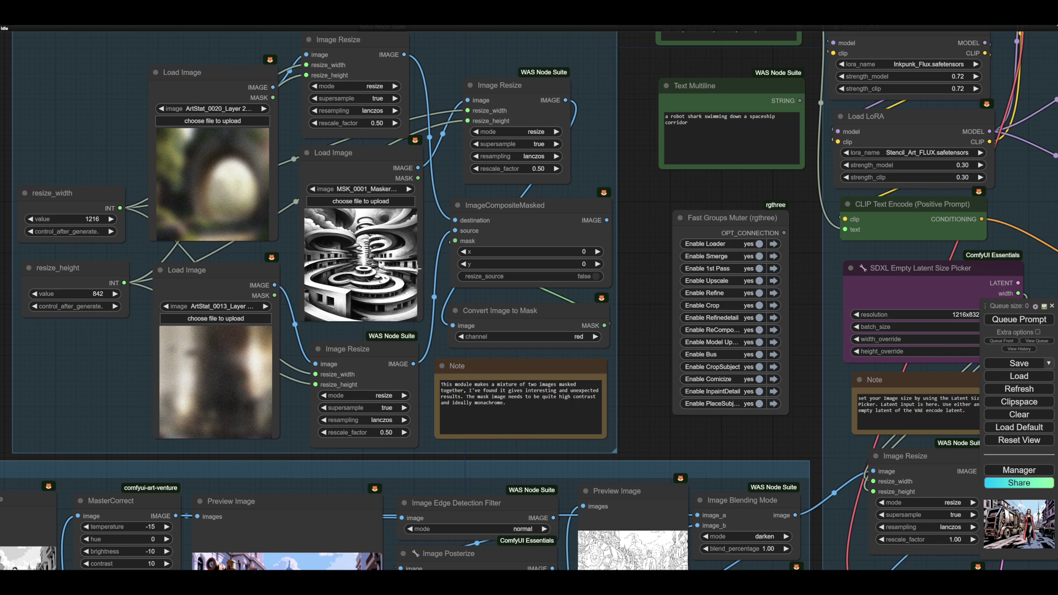
scroll(642, 323, down, 1)
scroll(567, 314, down, 3)
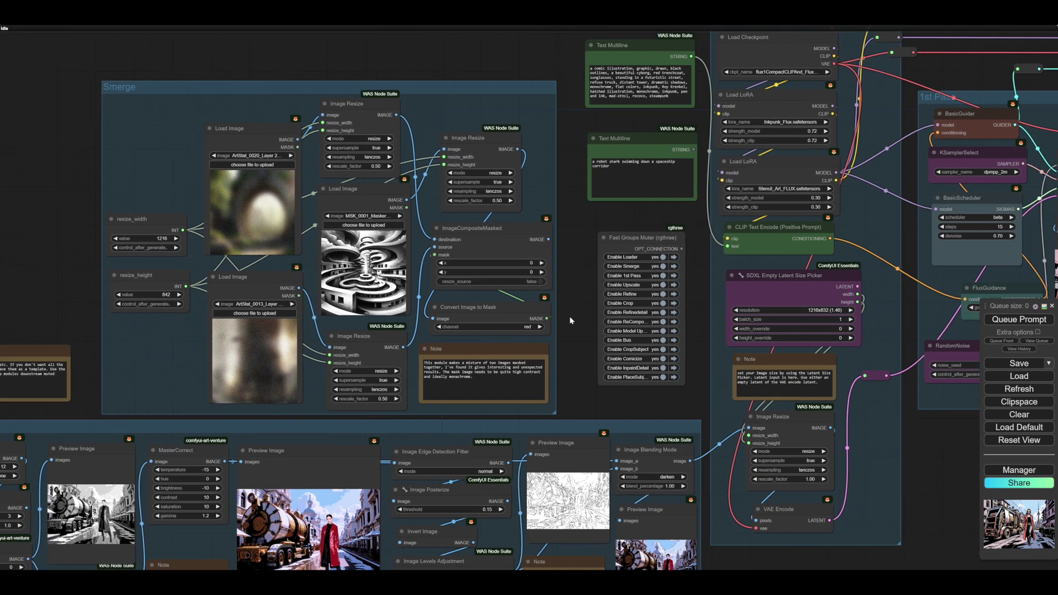
Step: Examine how the Smerge and Comicize groups are placed relative to the Loader's image input and the 1st Pass group
scroll(534, 341, down, 2)
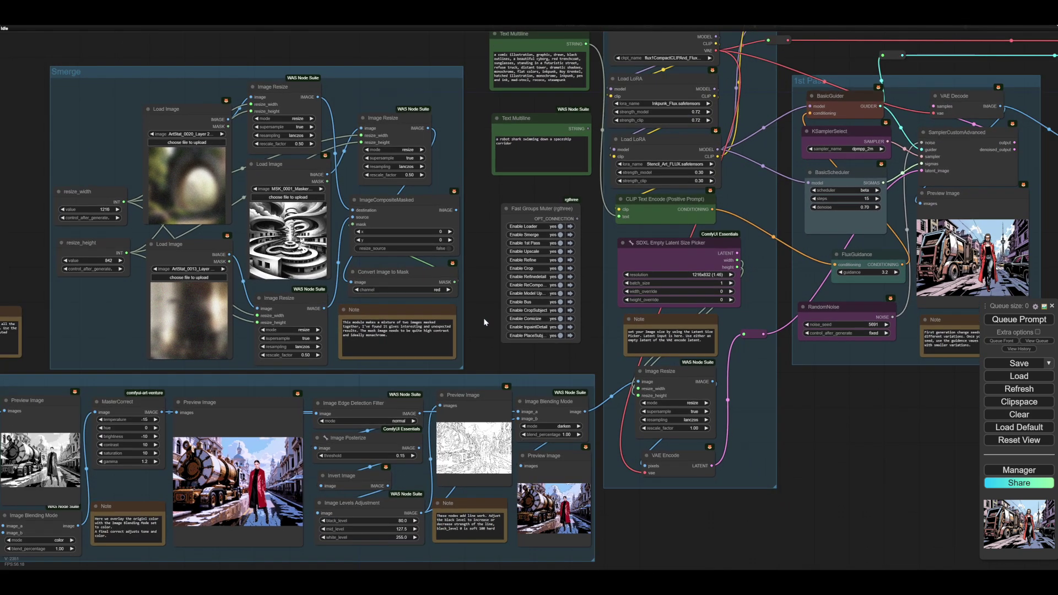
scroll(485, 322, down, 2)
drag(541, 365, 460, 385)
drag(618, 535, 673, 442)
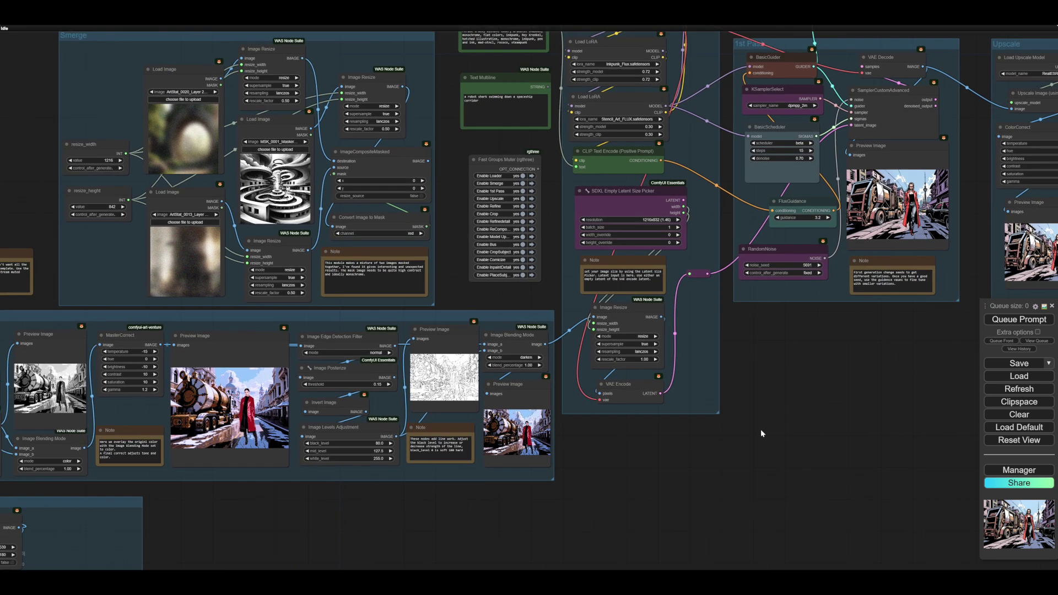
drag(825, 379, 844, 412)
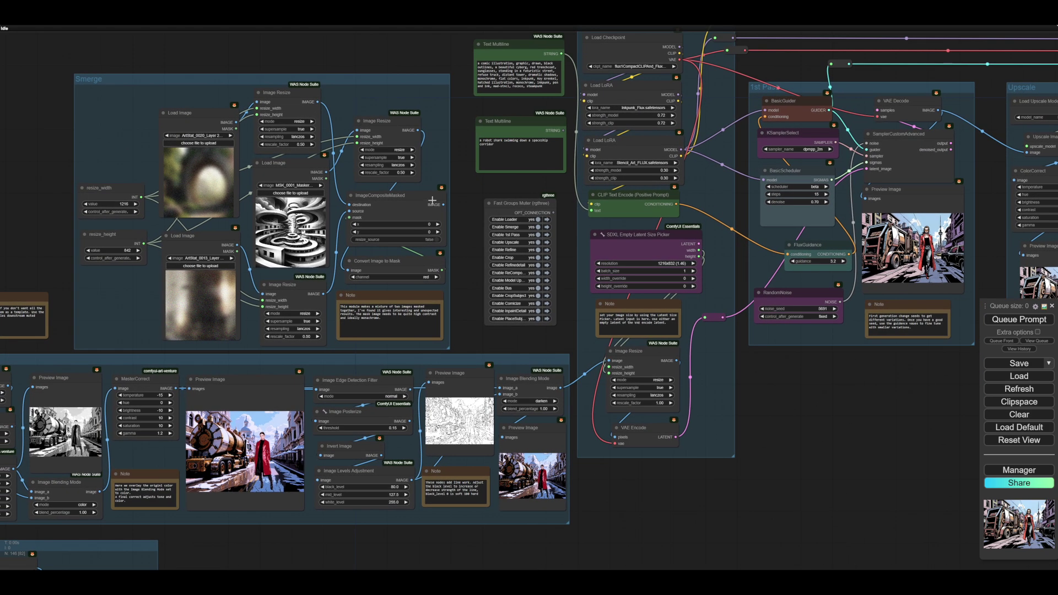
drag(467, 197, 452, 243)
scroll(452, 244, up, 4)
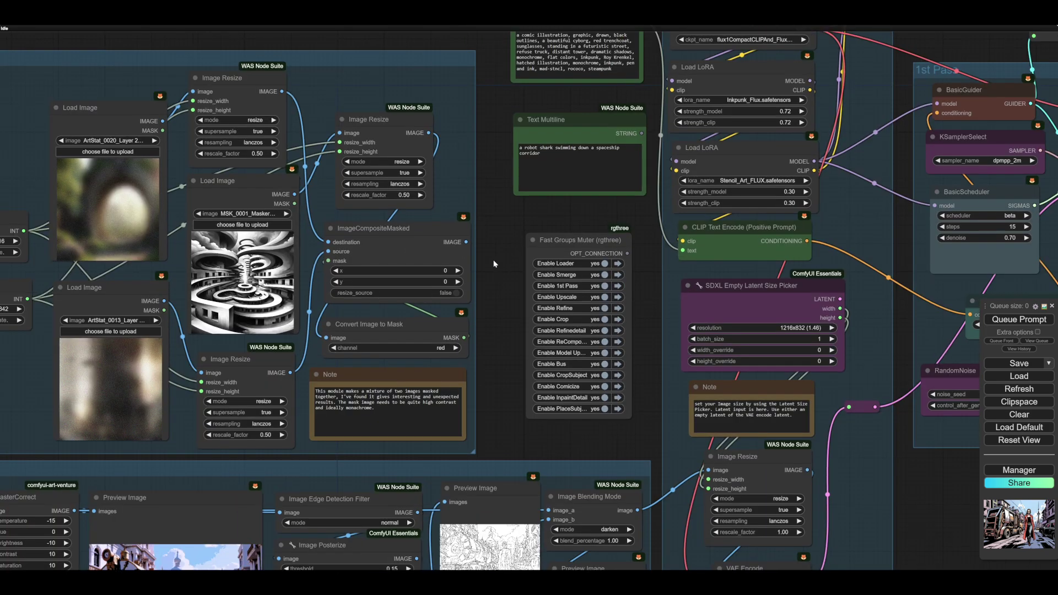
scroll(494, 261, down, 2)
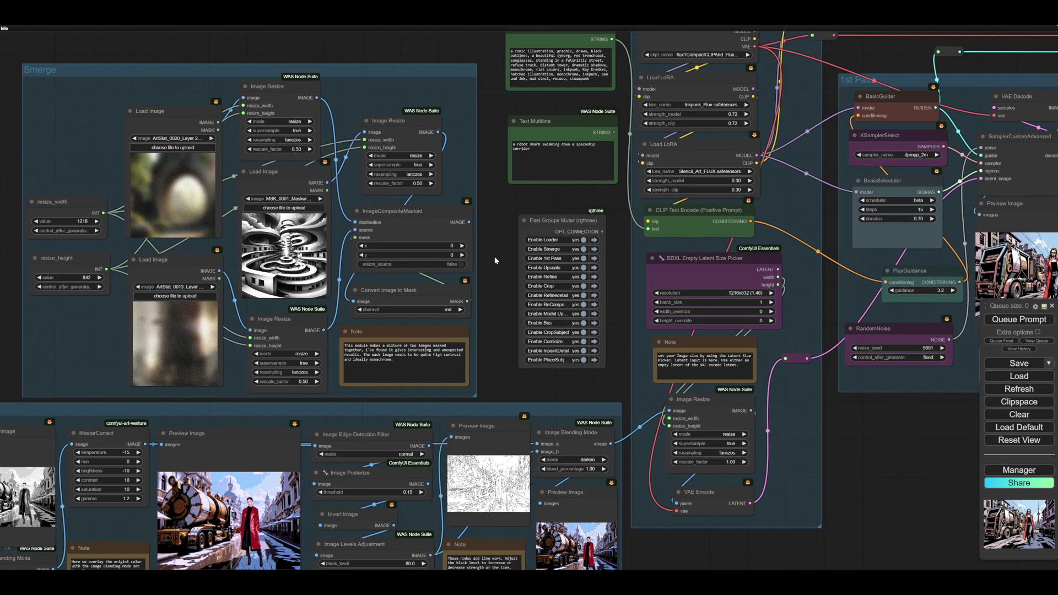
drag(494, 257, 554, 250)
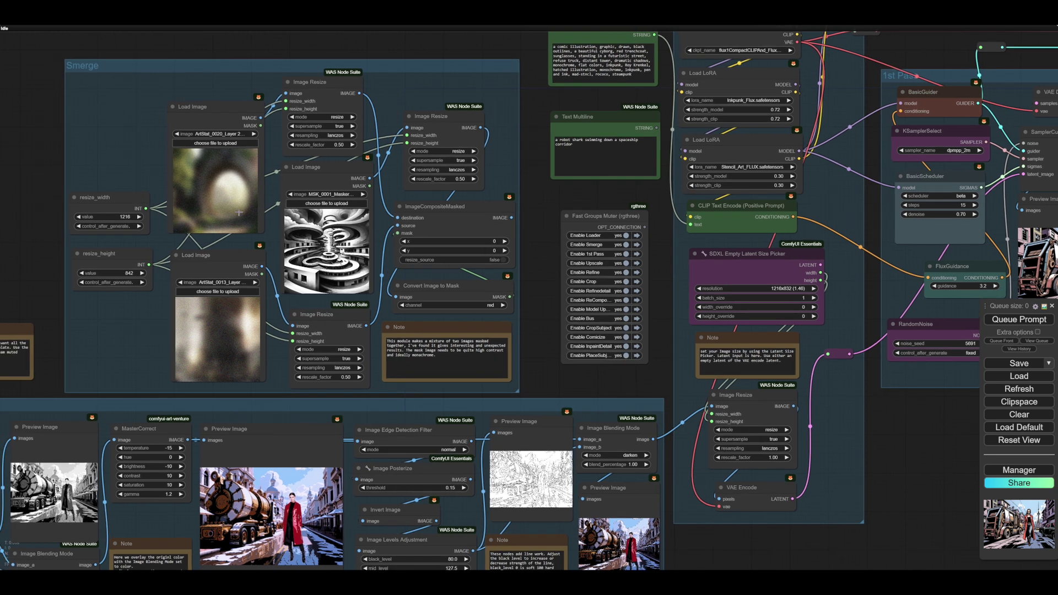
drag(532, 308, 332, 289)
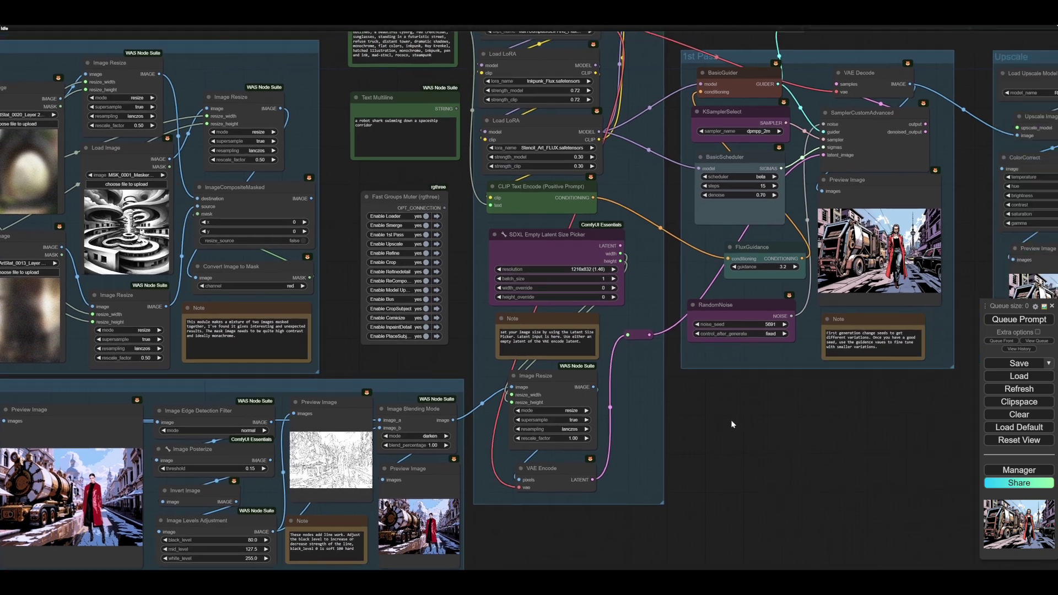
Step: Inspect the SDXL Empty Latent Size Picker and how its width and height feed Image Resize and VAE Encode ahead of the 1st Pass
drag(732, 421, 667, 427)
scroll(720, 435, up, 2)
drag(759, 475, 638, 464)
scroll(705, 459, up, 1)
scroll(705, 459, down, 2)
scroll(633, 458, up, 1)
scroll(633, 458, up, 1)
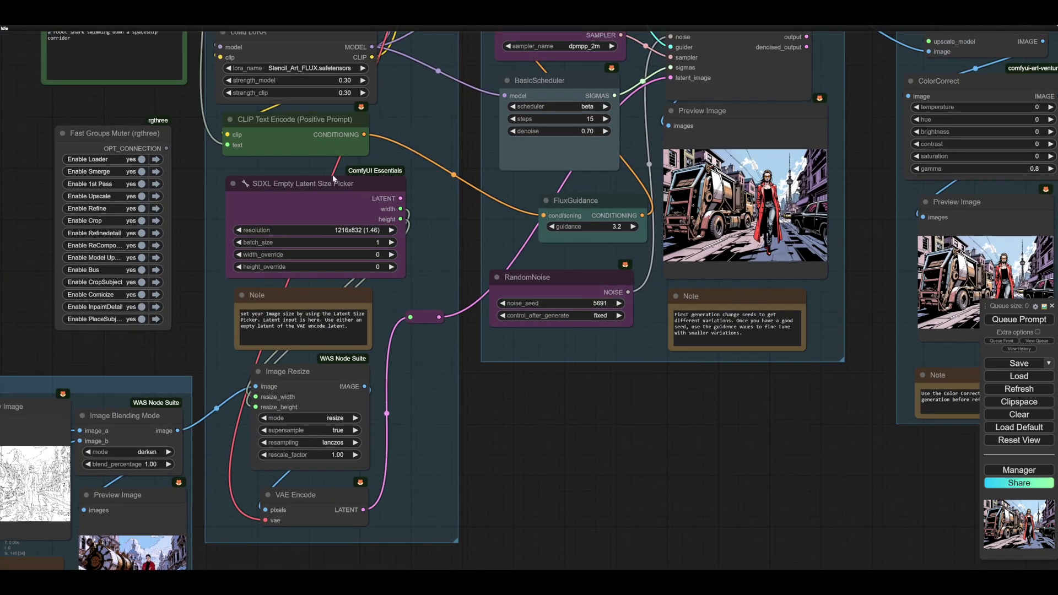
drag(318, 182, 318, 182)
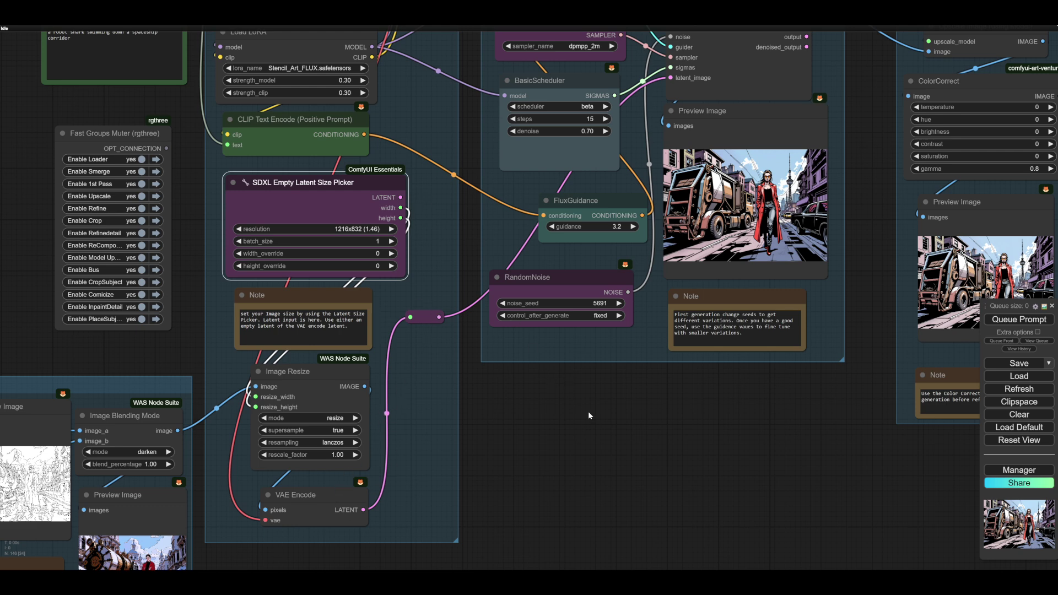
drag(589, 414, 570, 450)
drag(653, 457, 631, 481)
scroll(632, 482, down, 1)
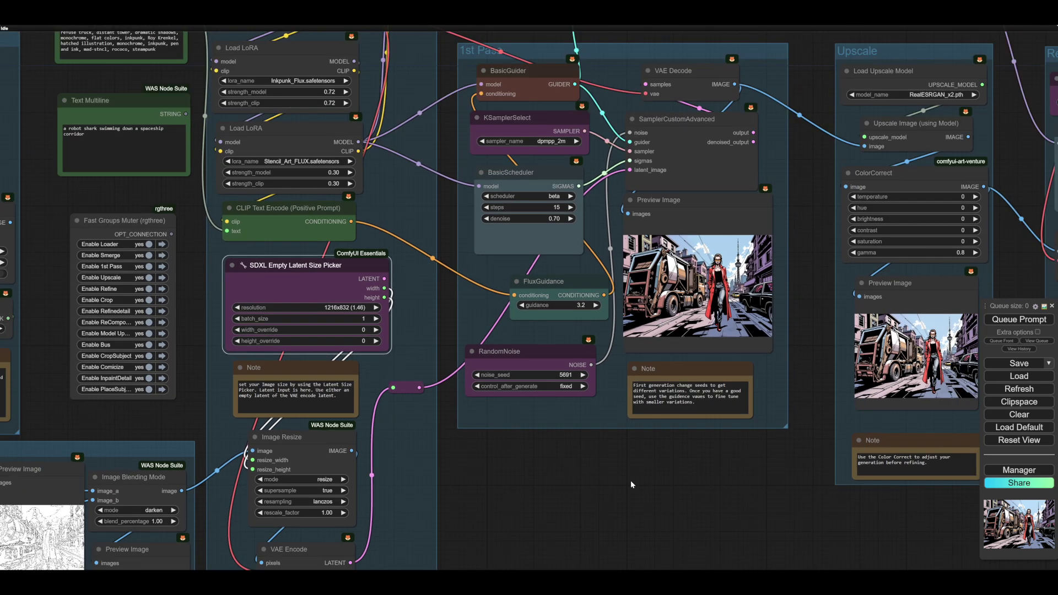
Step: Duplicate the comic illustration Text Multiline prompt node and place the unconnected copy above the original
scroll(631, 481, down, 1)
drag(204, 217, 277, 311)
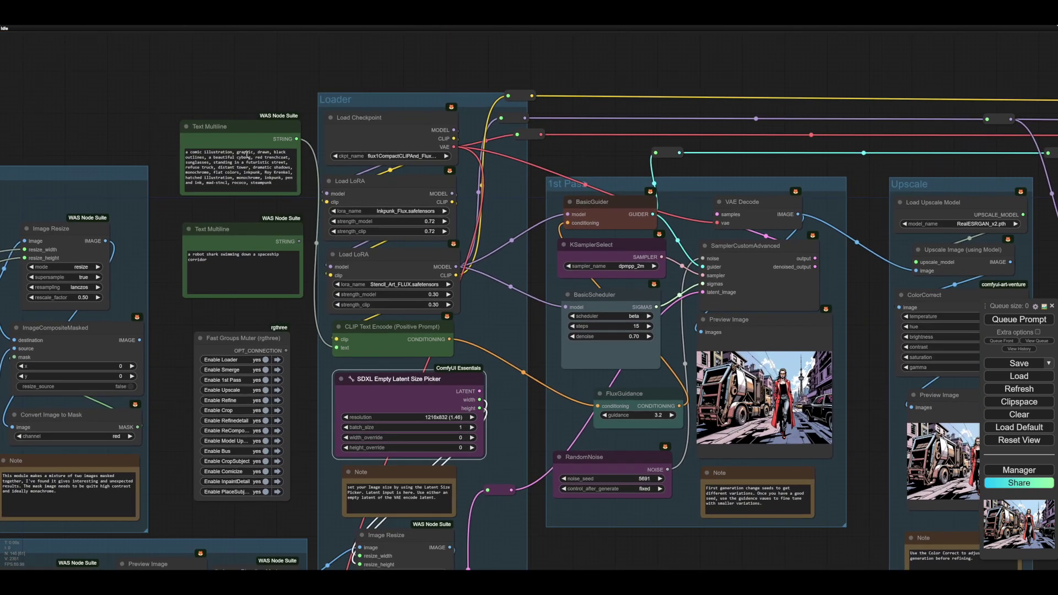
scroll(176, 190, up, 10)
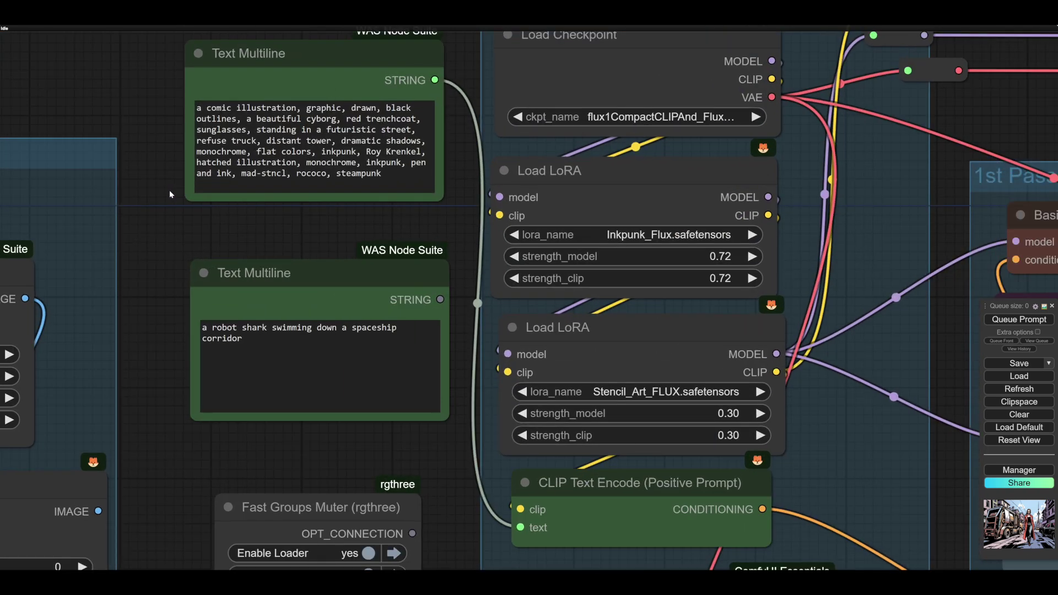
scroll(237, 282, down, 8)
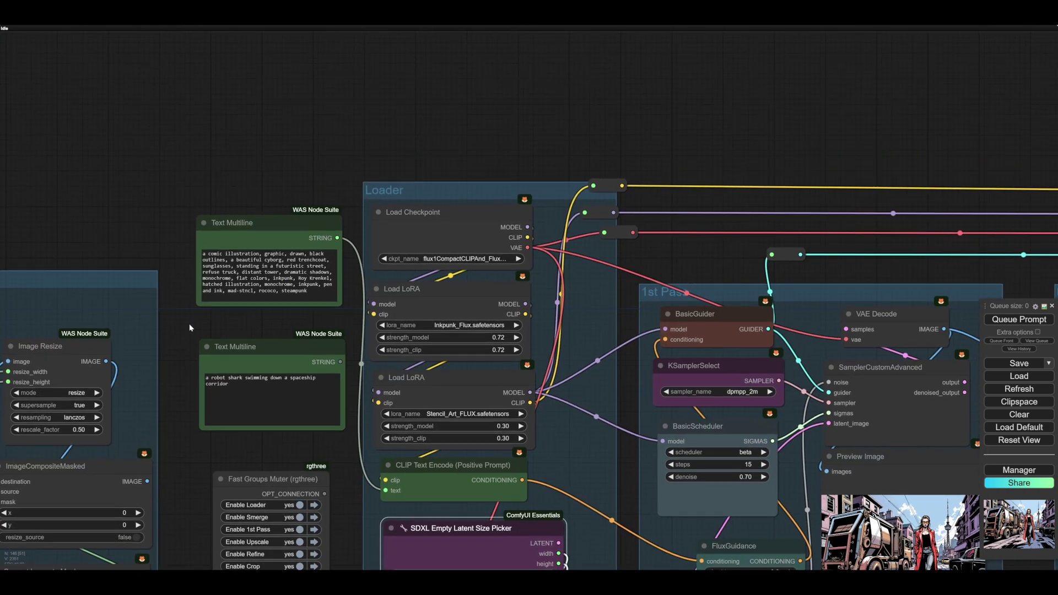
click(283, 224)
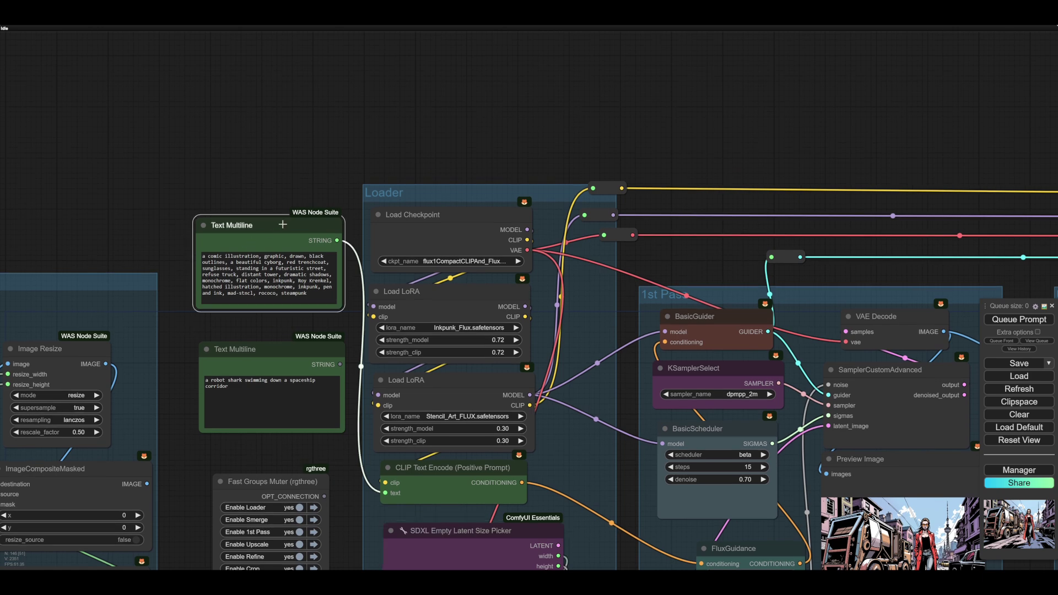
drag(282, 224, 272, 101)
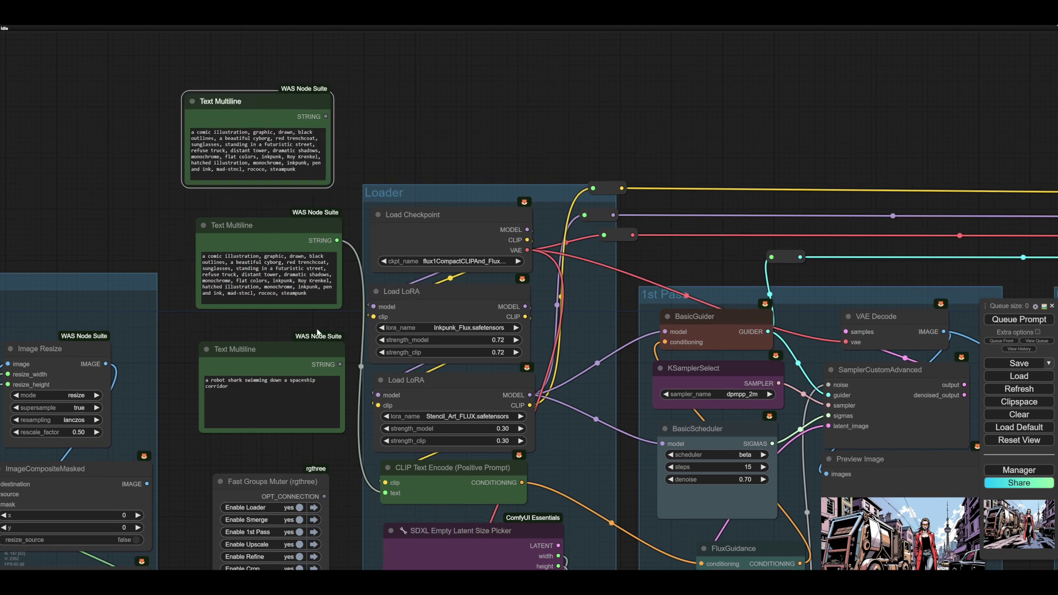
Step: Review the prompt nodes, the Loader's LoRA and latent size nodes, the Fast Groups Muter and the 1st Pass settings
drag(297, 320, 259, 207)
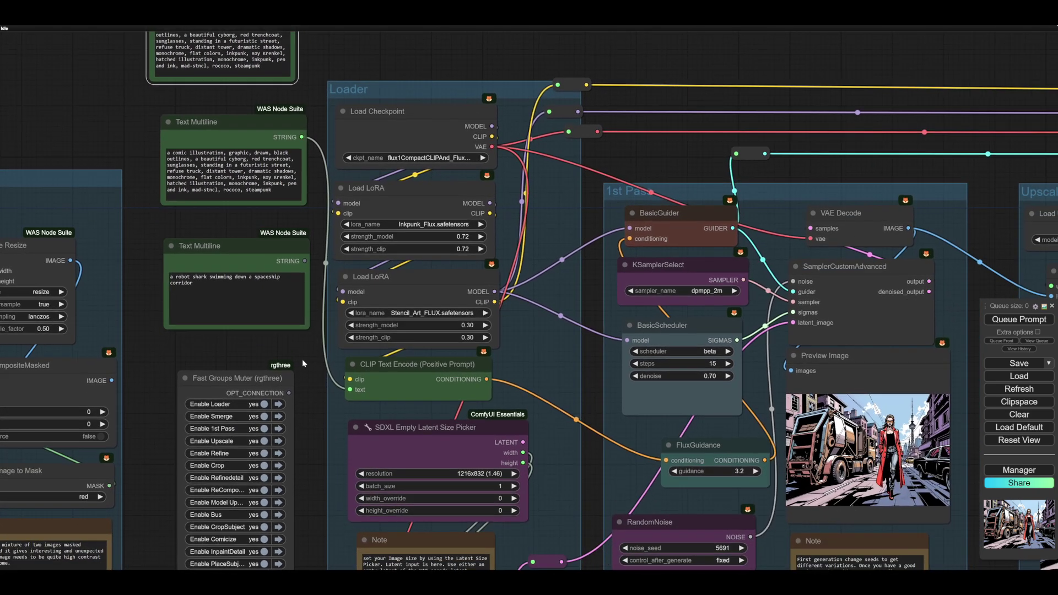
drag(305, 349, 305, 426)
drag(310, 102, 380, 223)
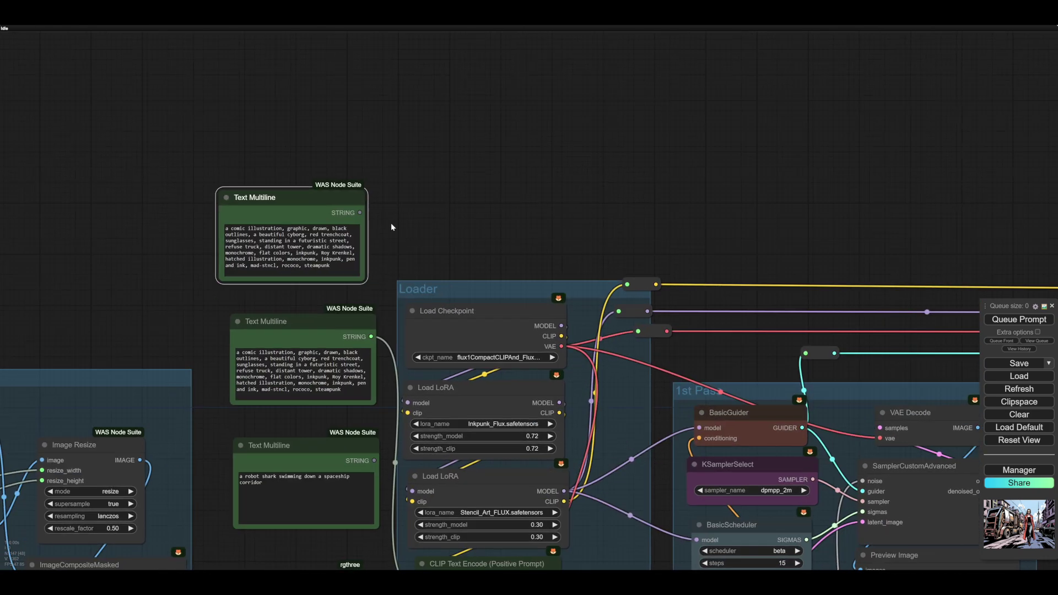
drag(542, 182, 451, 27)
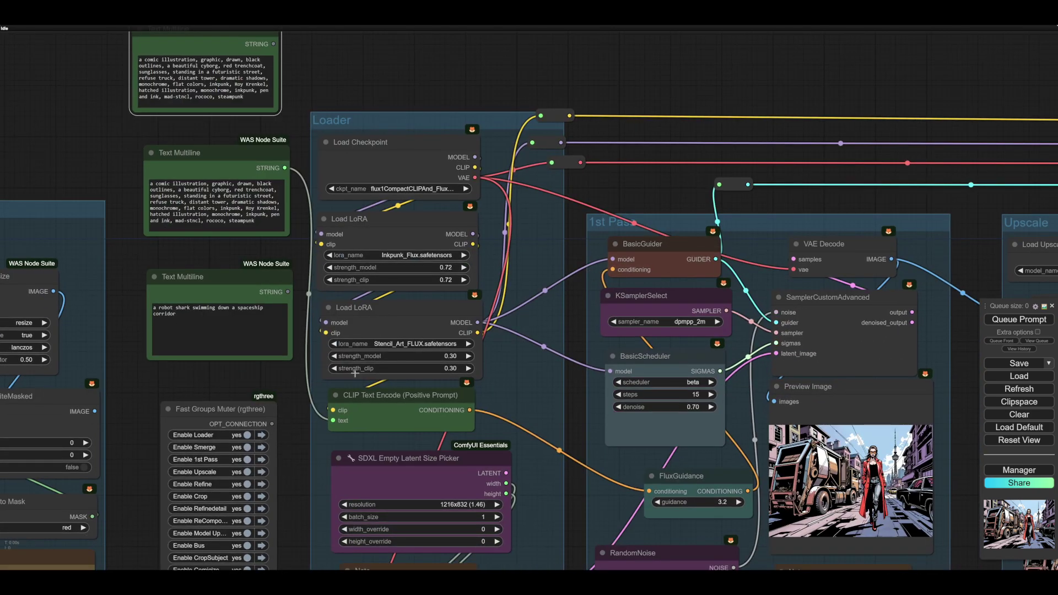
drag(343, 378, 311, 181)
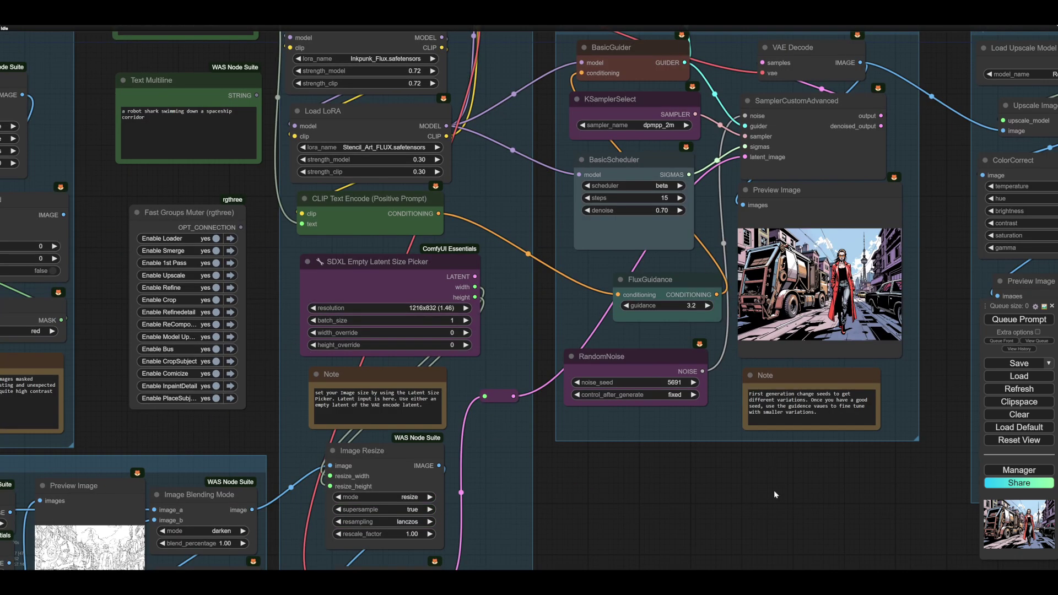
mouse_move(774, 490)
mouse_down()
mouse_move(739, 493)
mouse_move(773, 484)
mouse_up()
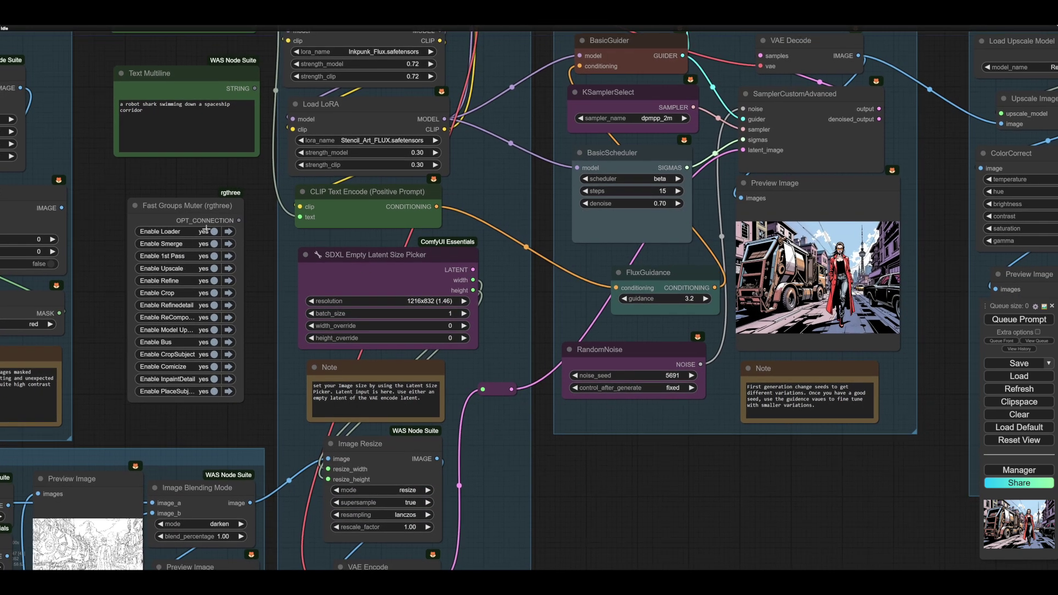
Step: Survey how the Smerge, Comicize and Loader groups lead into the 1st Pass, Upscale and Refine groups
scroll(696, 491, down, 6)
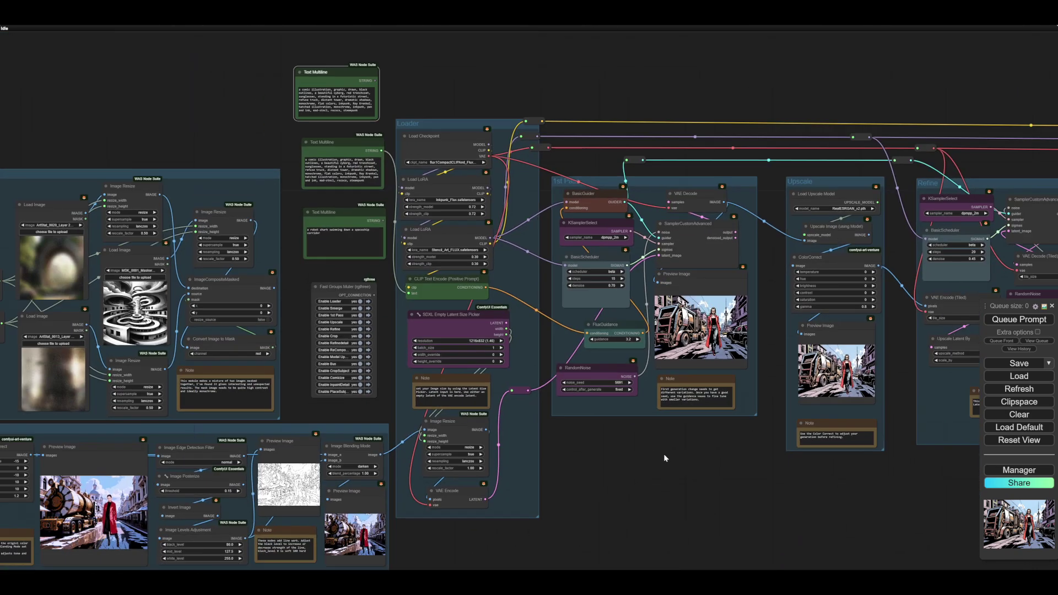
drag(664, 454, 473, 460)
drag(688, 505, 655, 503)
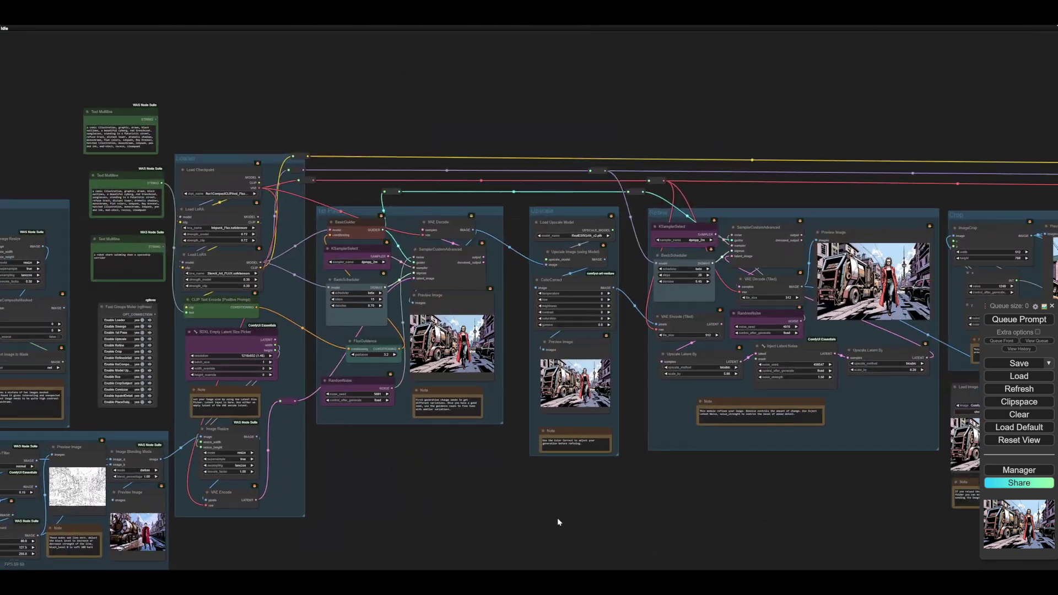
drag(278, 422, 529, 406)
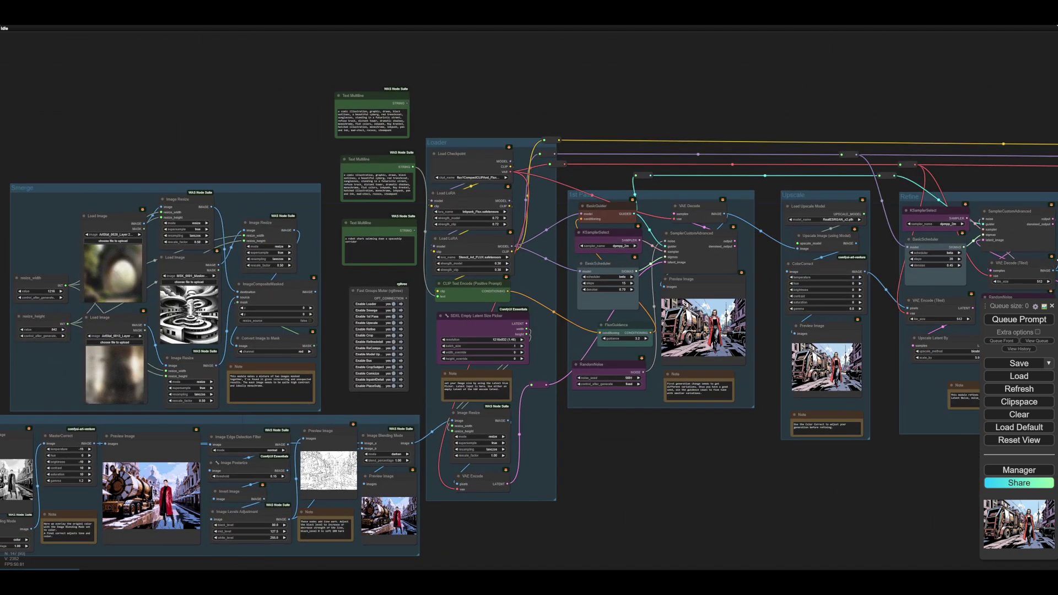
drag(721, 471, 824, 361)
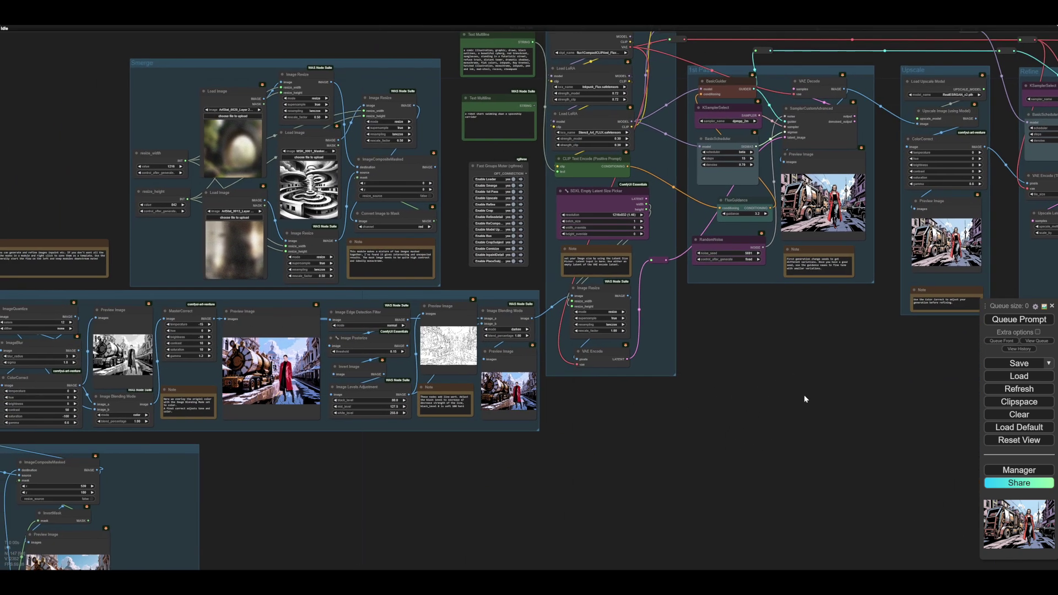
drag(804, 396, 538, 429)
scroll(572, 408, down, 1)
scroll(585, 365, up, 5)
drag(585, 366, 503, 515)
drag(560, 381, 575, 431)
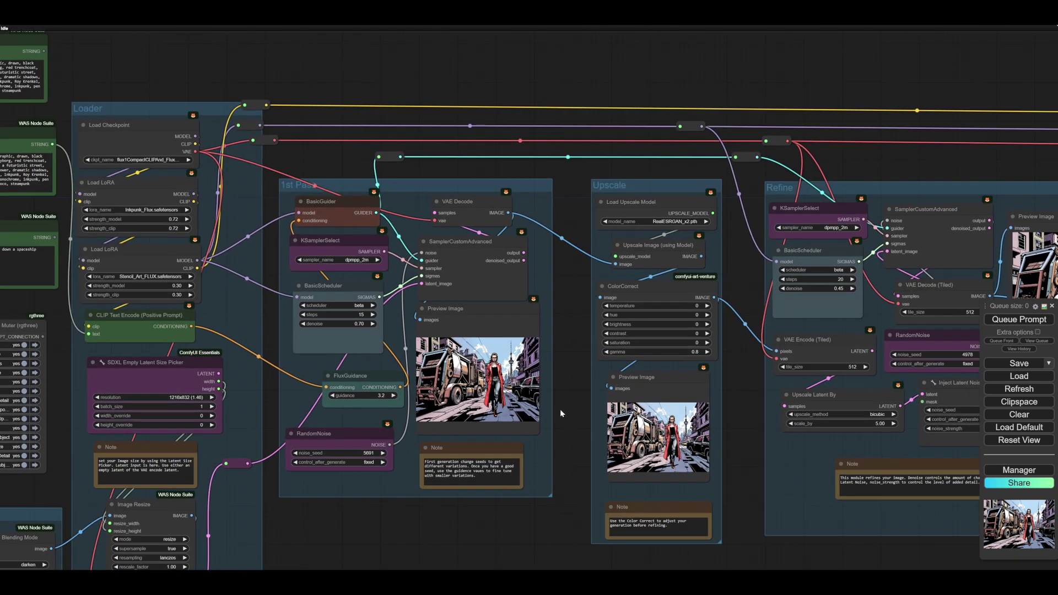
Step: Examine the 1st Pass group's RandomNoise seed, FluxGuidance value and the note about varying first generations
scroll(560, 409, up, 5)
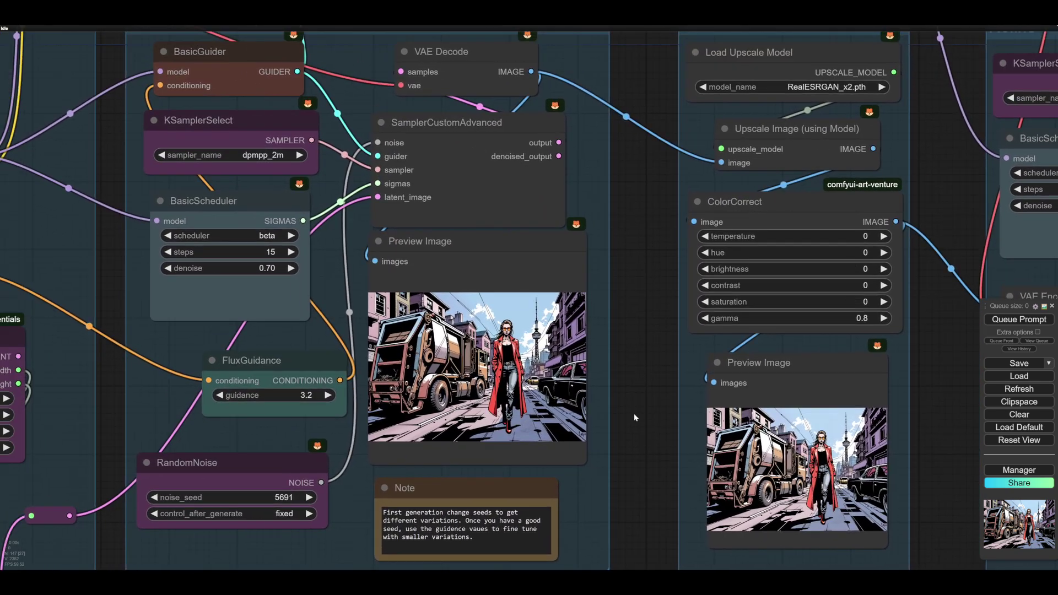
scroll(635, 417, down, 2)
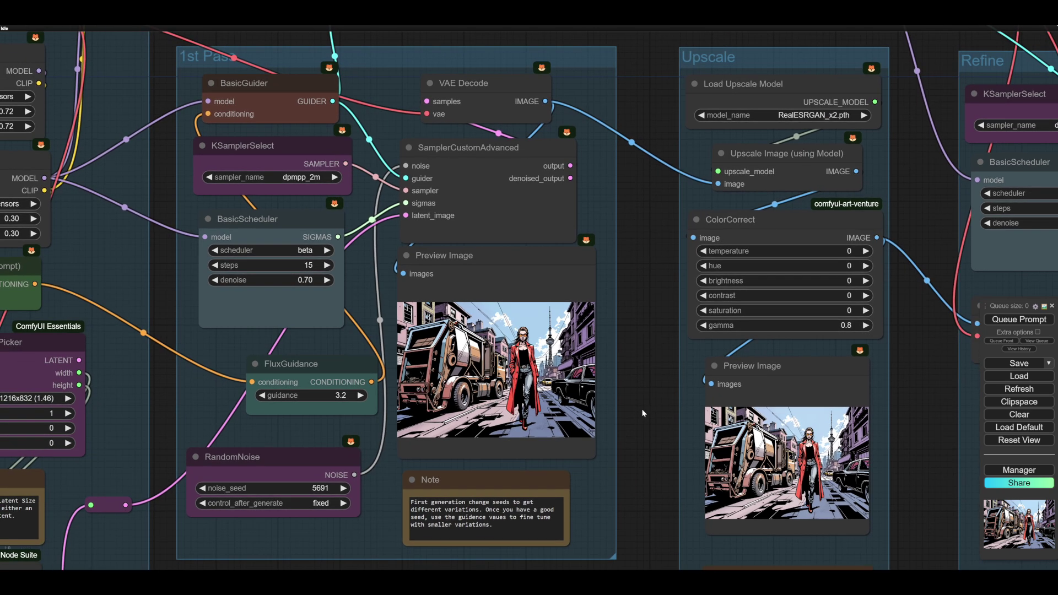
drag(643, 412, 647, 407)
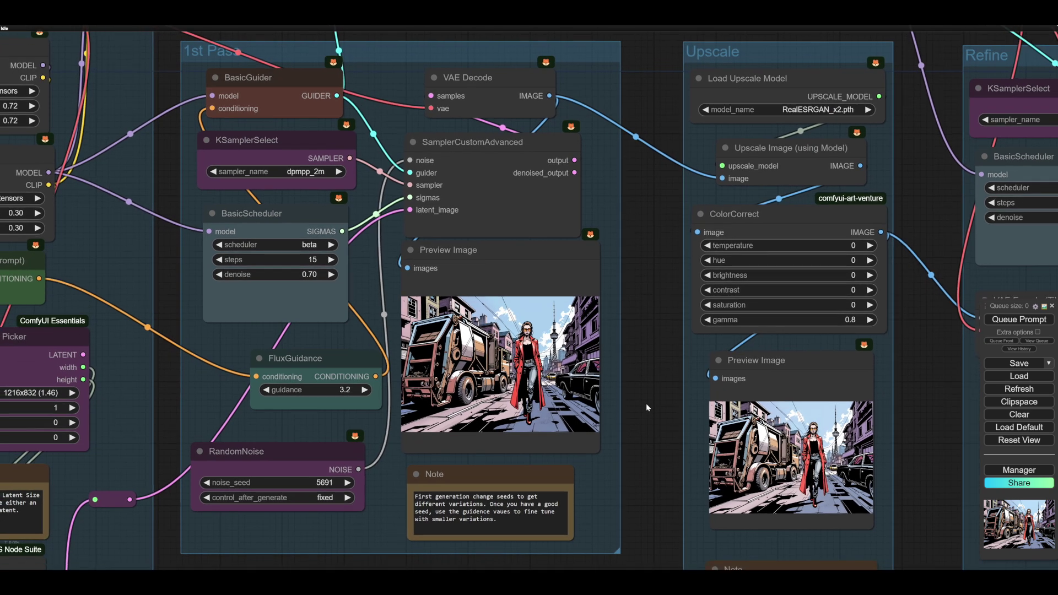
scroll(646, 404, up, 2)
scroll(703, 432, down, 2)
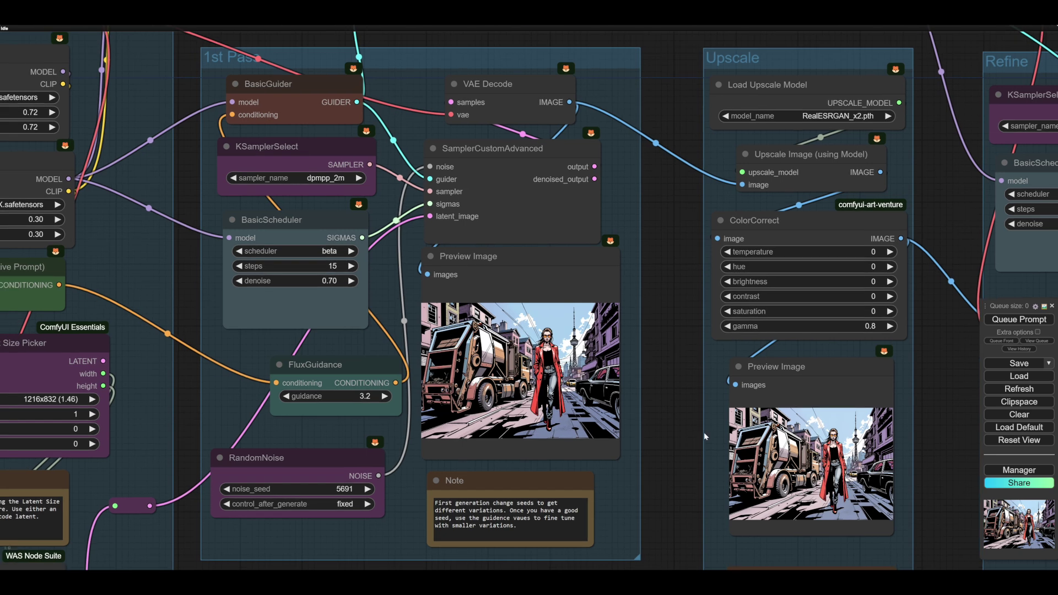
drag(656, 425, 660, 420)
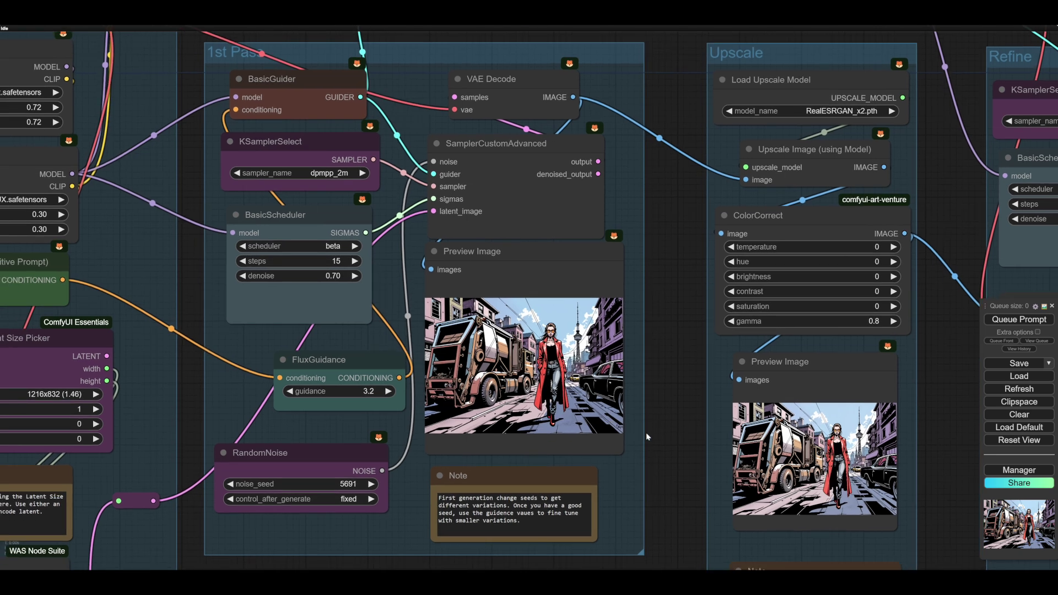
scroll(687, 406, up, 1)
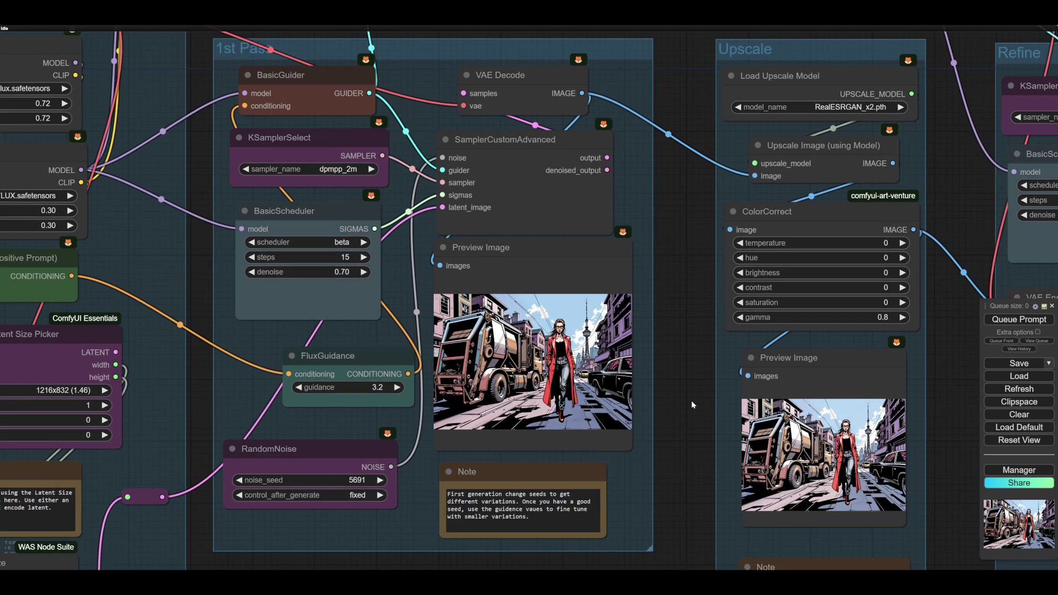
scroll(709, 417, up, 1)
drag(710, 417, 765, 372)
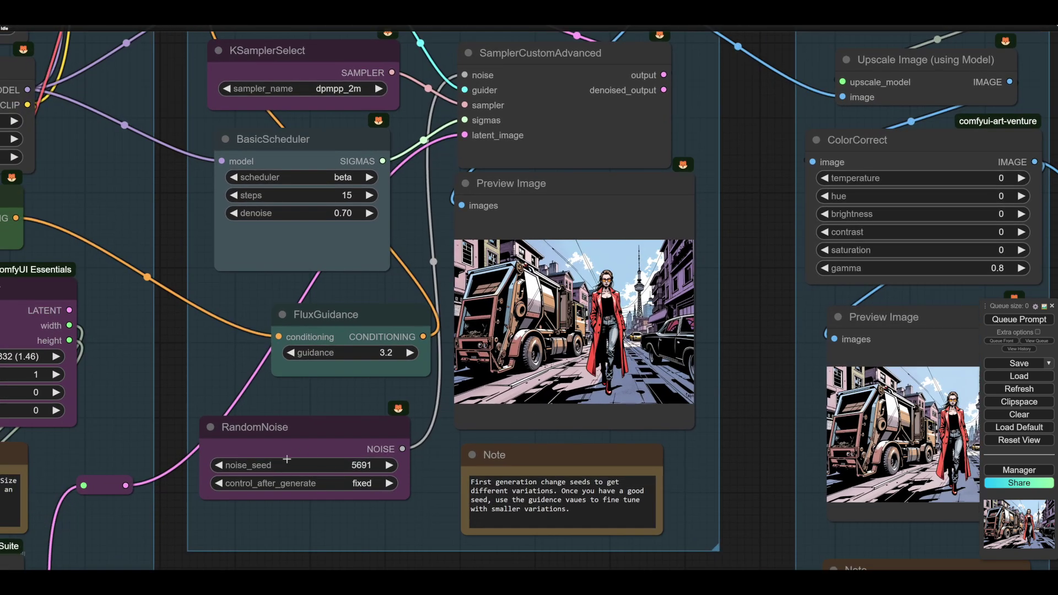
drag(761, 447, 741, 472)
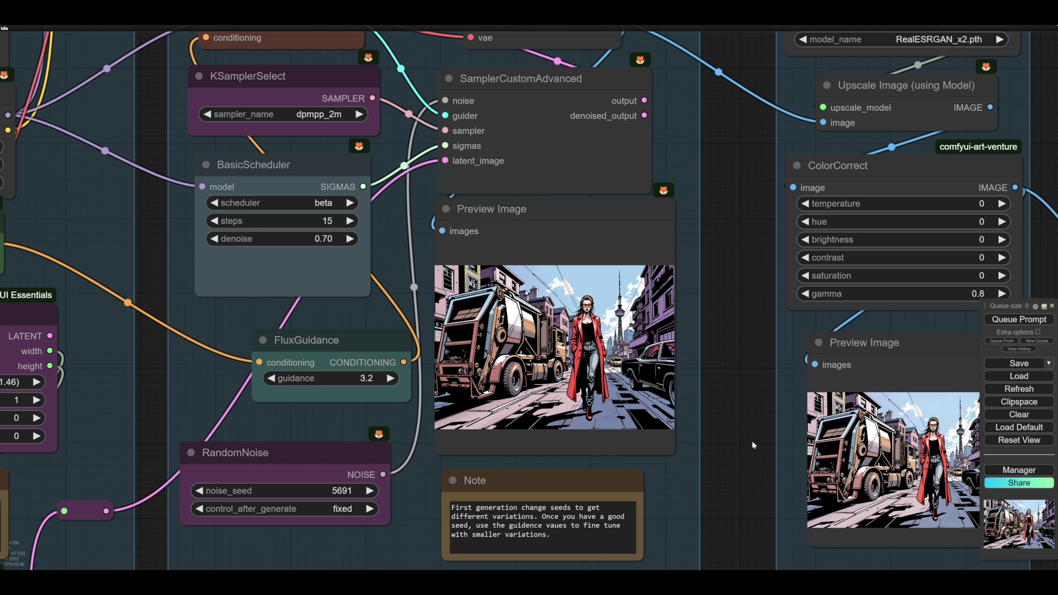
scroll(753, 444, down, 2)
drag(753, 445, 751, 451)
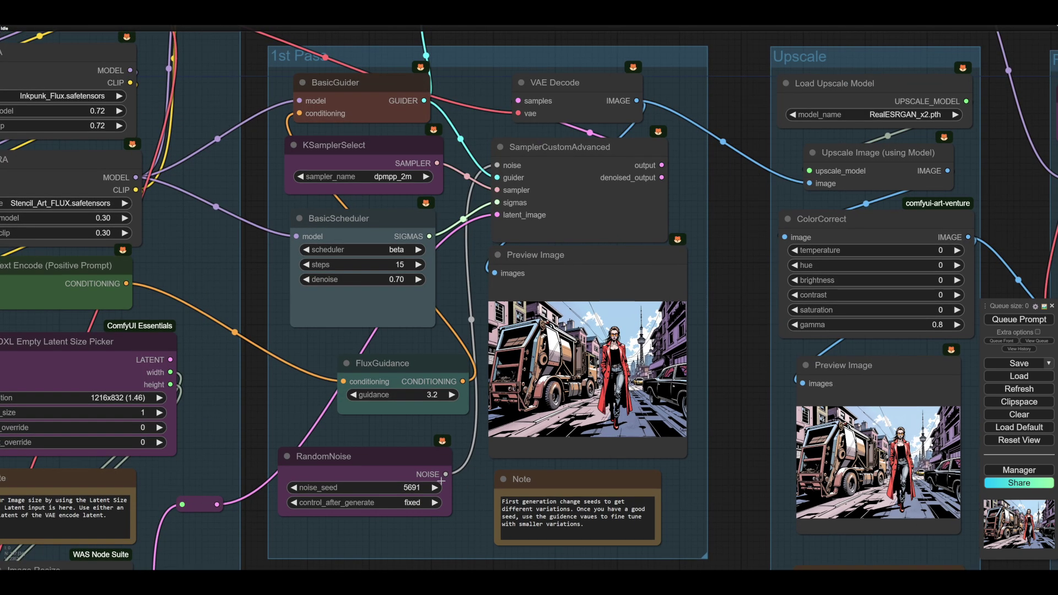
drag(733, 356, 728, 381)
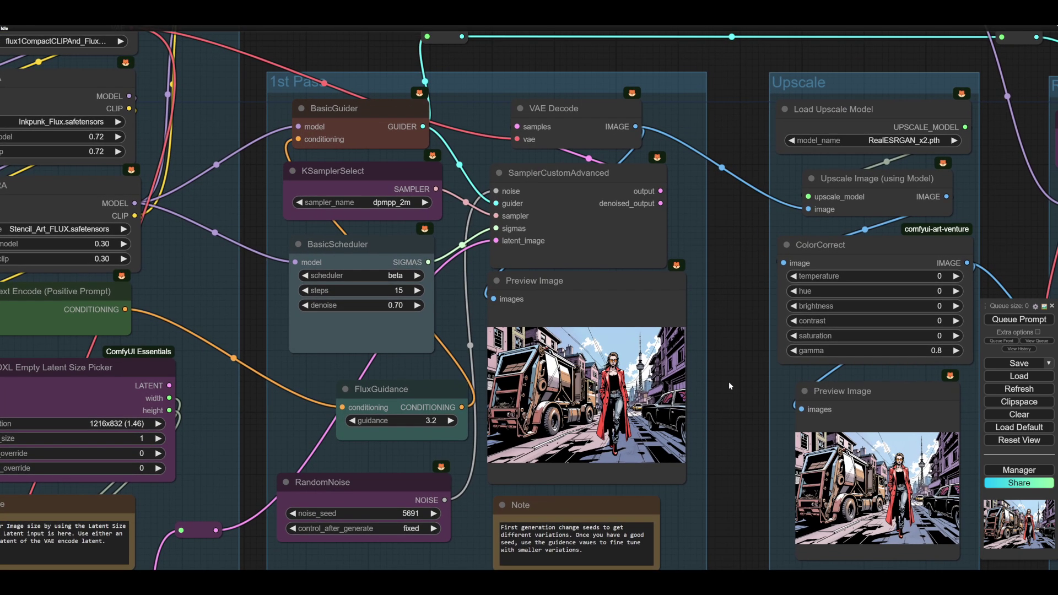
Step: Inspect the 1st Pass BasicScheduler's scheduler, steps and denoise settings alongside the preview and the Loader's latent size picker
scroll(729, 382, up, 5)
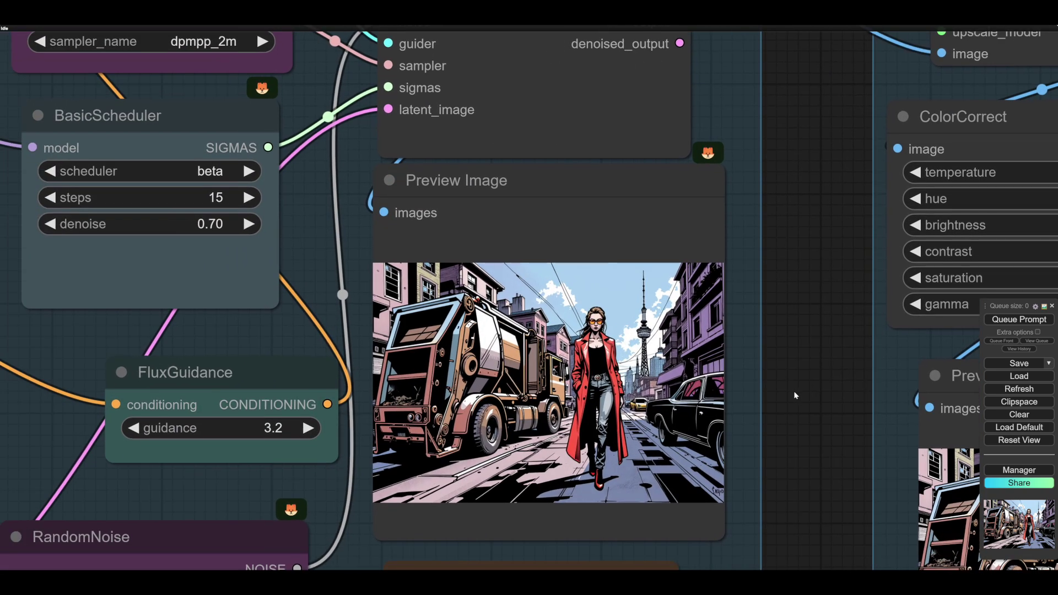
scroll(793, 391, down, 4)
scroll(795, 404, down, 2)
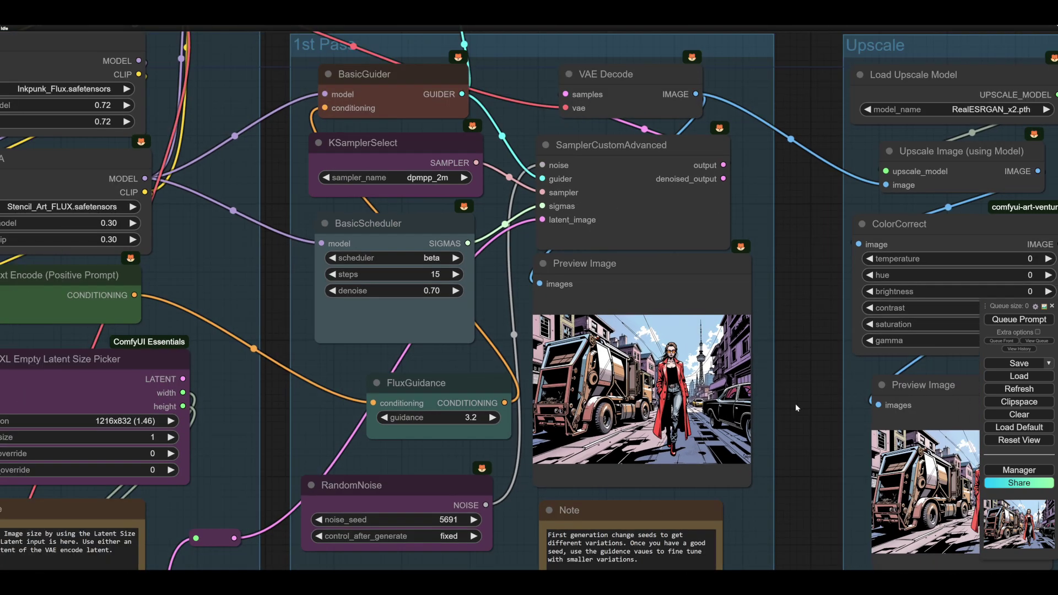
drag(796, 408, 772, 418)
scroll(772, 418, up, 1)
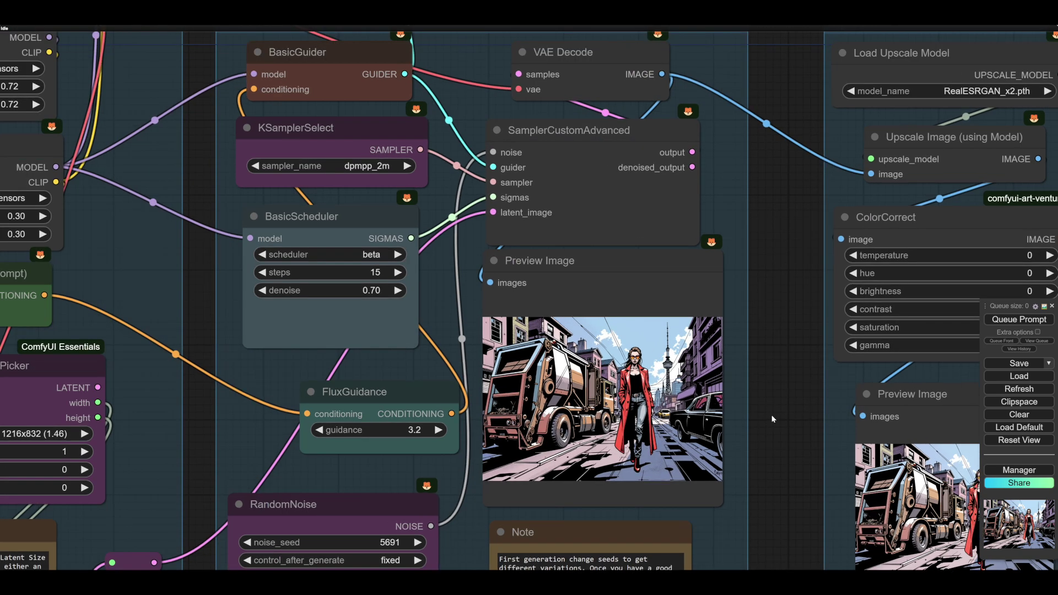
scroll(773, 419, down, 1)
scroll(772, 418, down, 1)
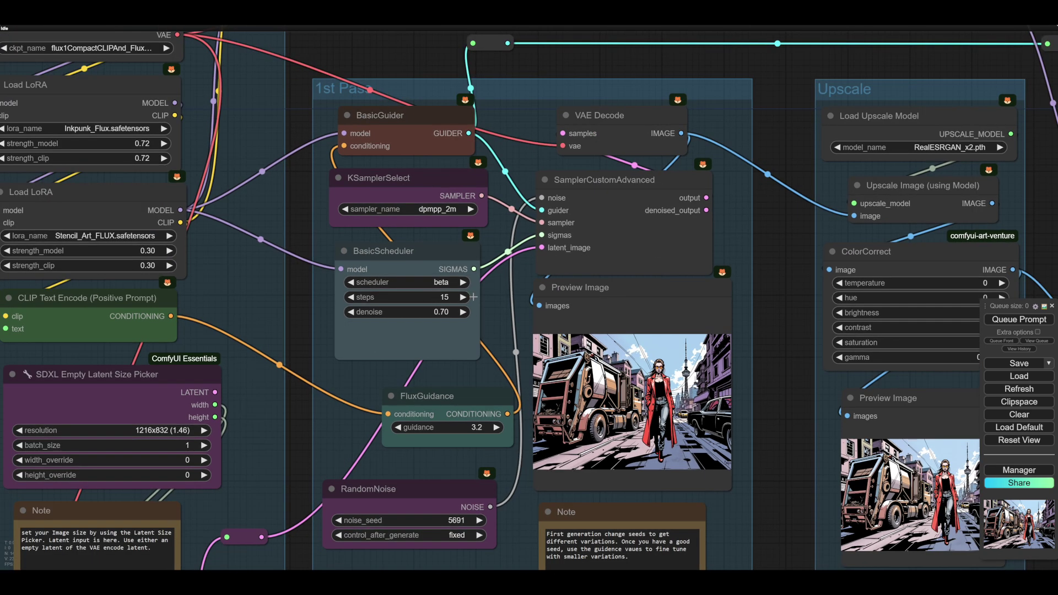
drag(472, 371, 518, 324)
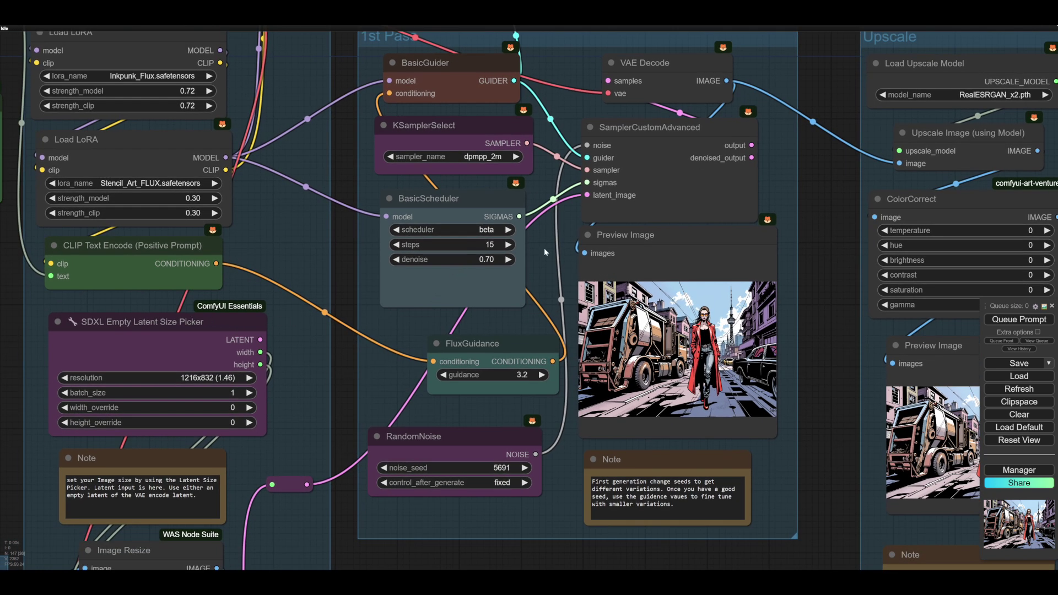
drag(544, 248, 467, 291)
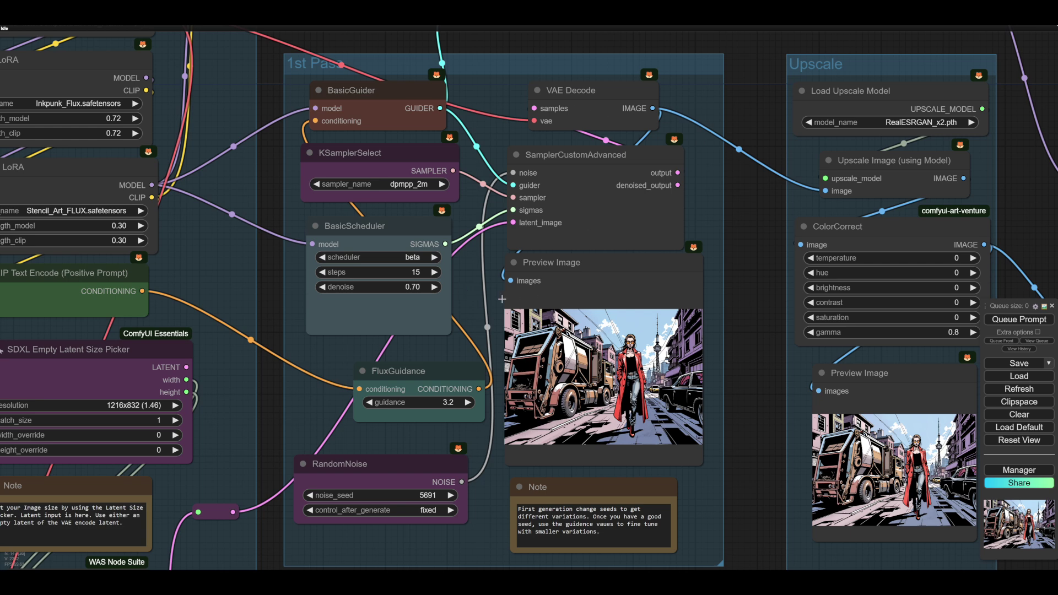
drag(305, 431, 419, 336)
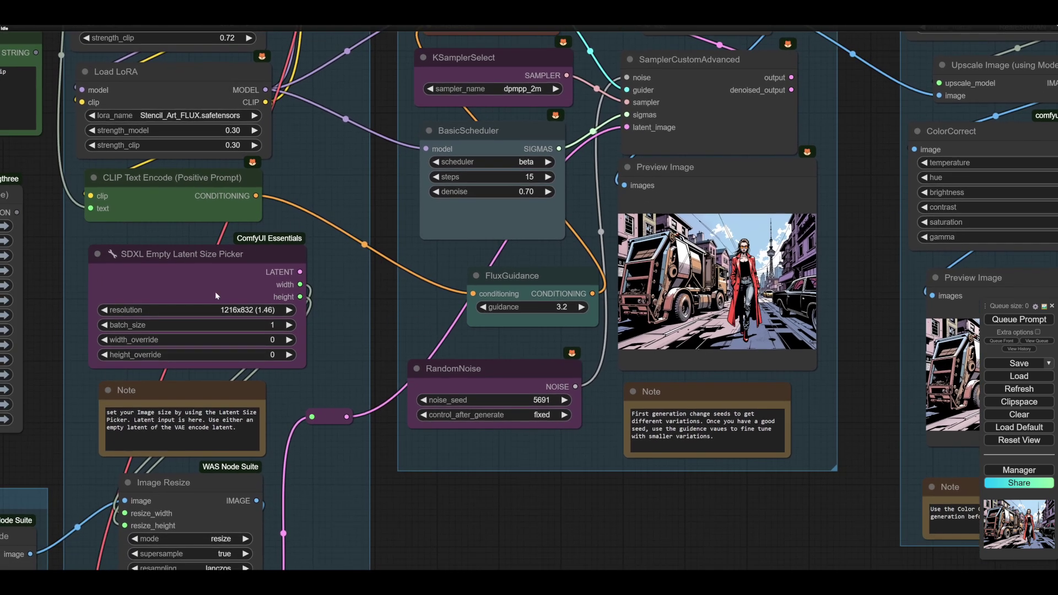
drag(538, 517, 405, 572)
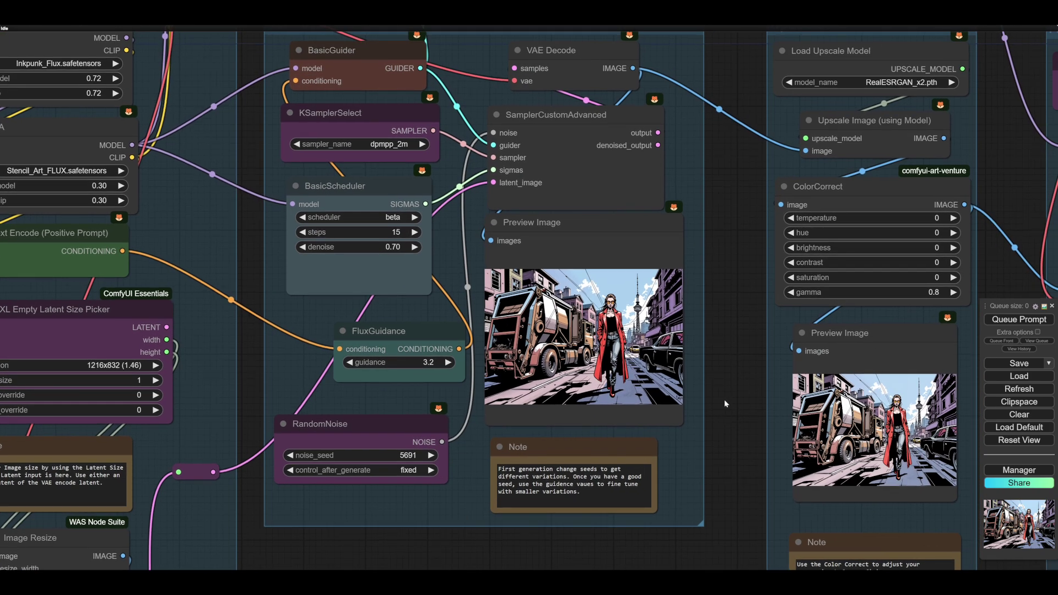
Step: Review the 1st Pass preview image together with the FluxGuidance and RandomNoise settings and the neighbouring Upscale group
scroll(716, 369, up, 2)
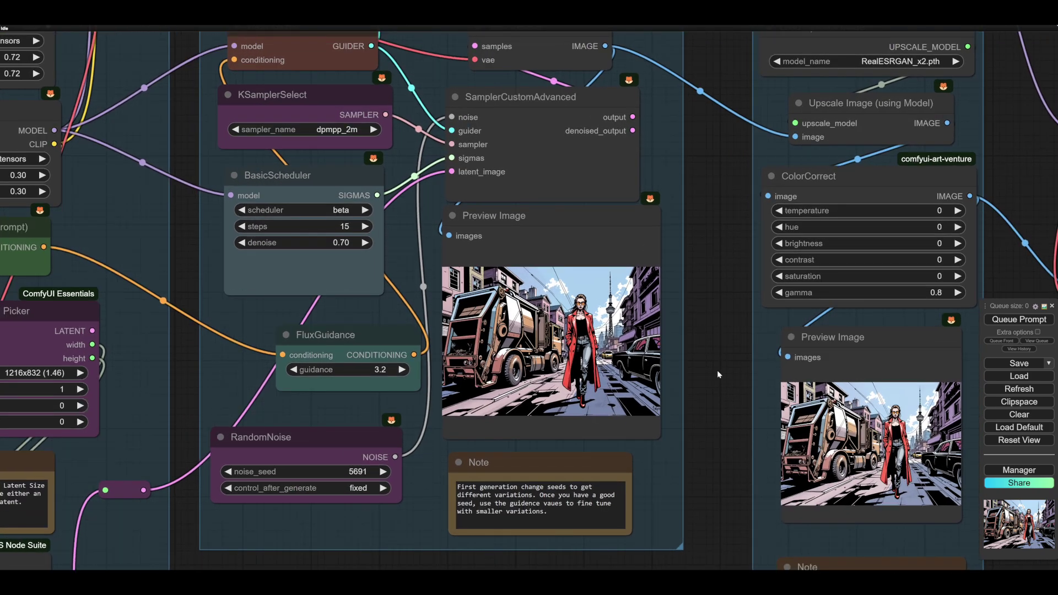
scroll(718, 371, down, 1)
scroll(718, 371, down, 1)
drag(717, 371, 650, 381)
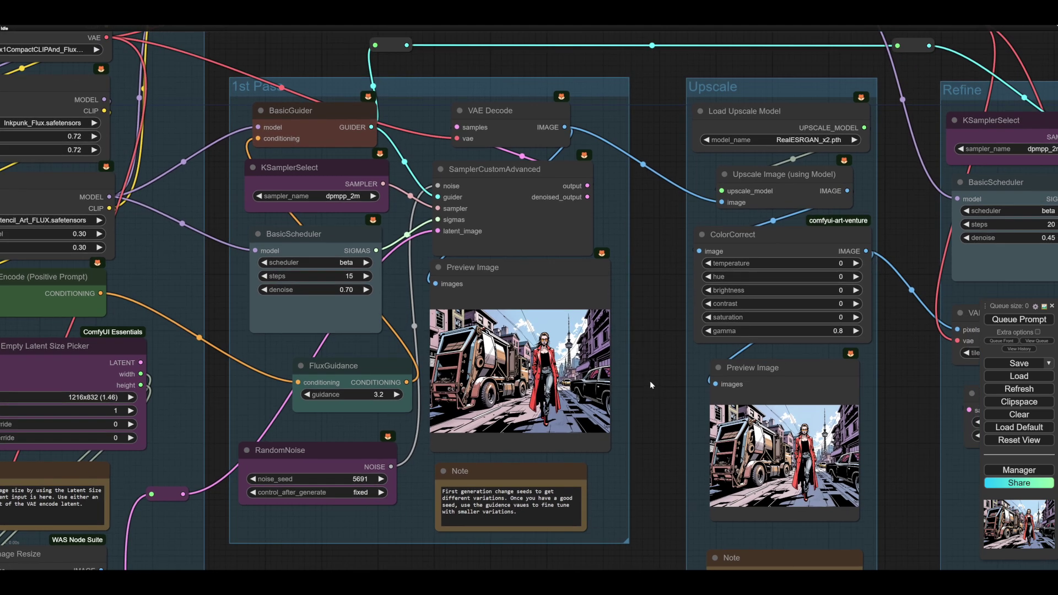
scroll(653, 376, up, 3)
scroll(653, 375, down, 2)
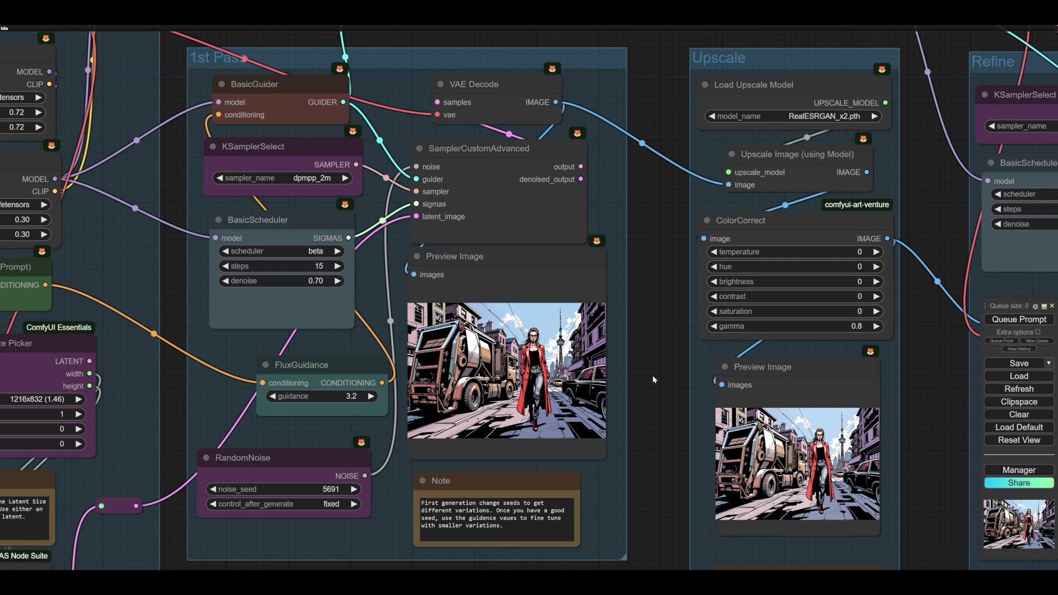
drag(653, 376, 749, 357)
scroll(670, 366, up, 4)
scroll(672, 367, up, 3)
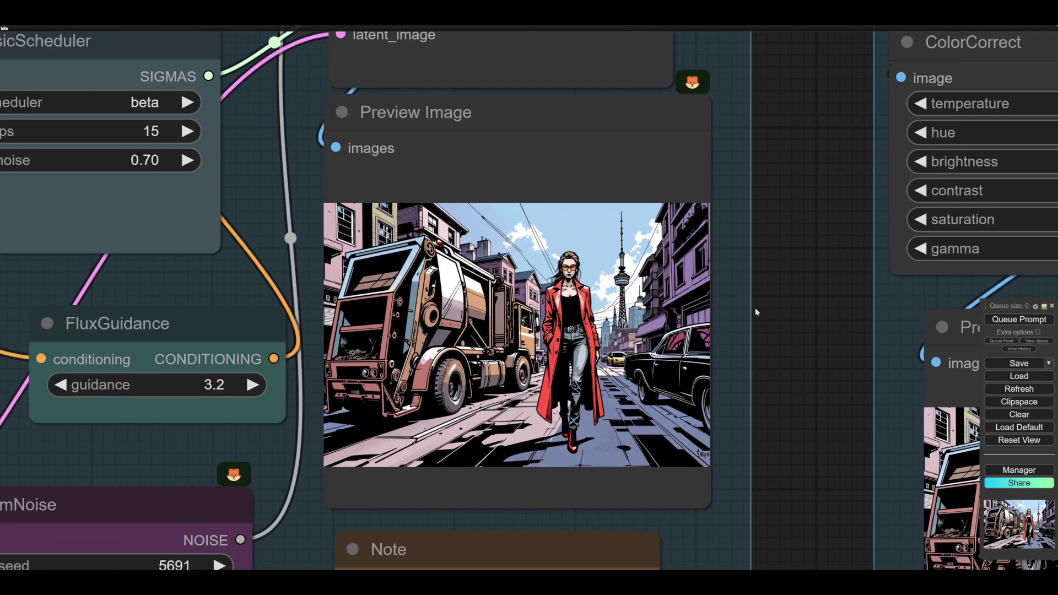
scroll(765, 339, down, 5)
scroll(759, 333, up, 1)
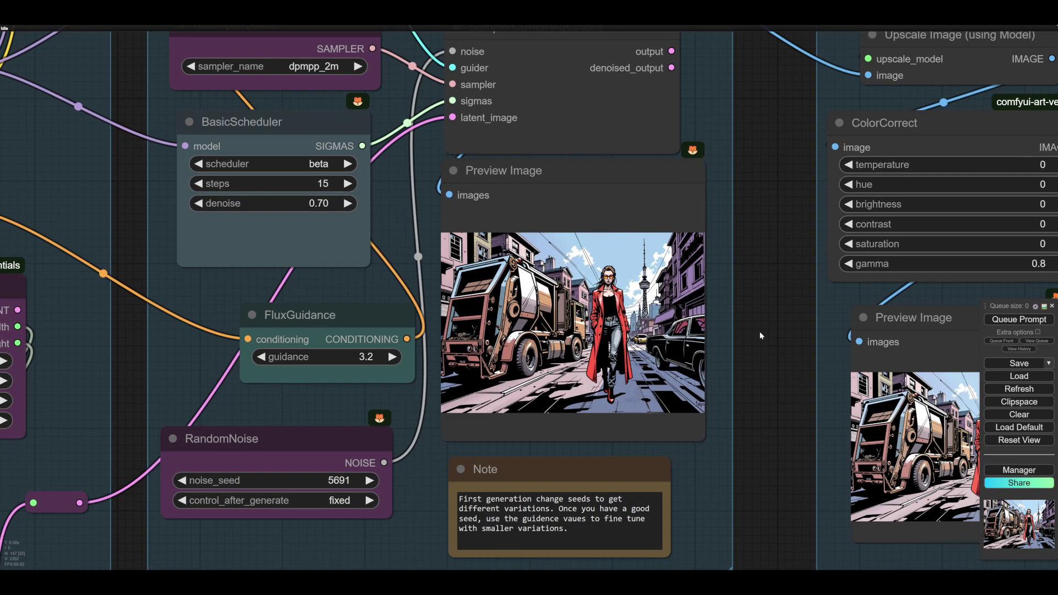
Step: Study the comic street scene in the 1st Pass preview up close for composition and detail
scroll(759, 332, down, 1)
scroll(760, 332, up, 5)
drag(760, 332, 802, 323)
scroll(803, 323, down, 1)
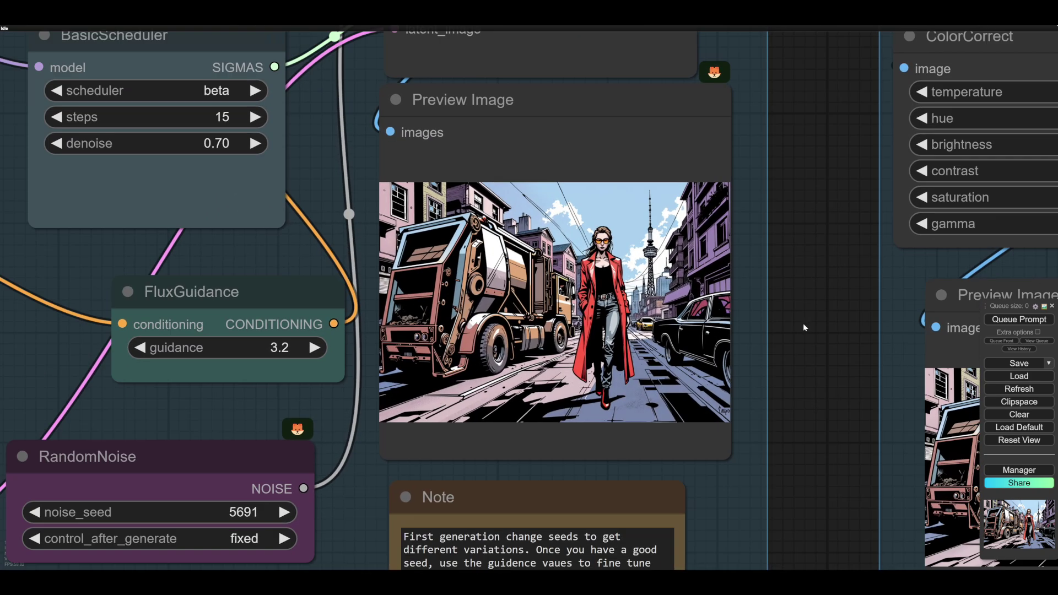
scroll(802, 323, down, 4)
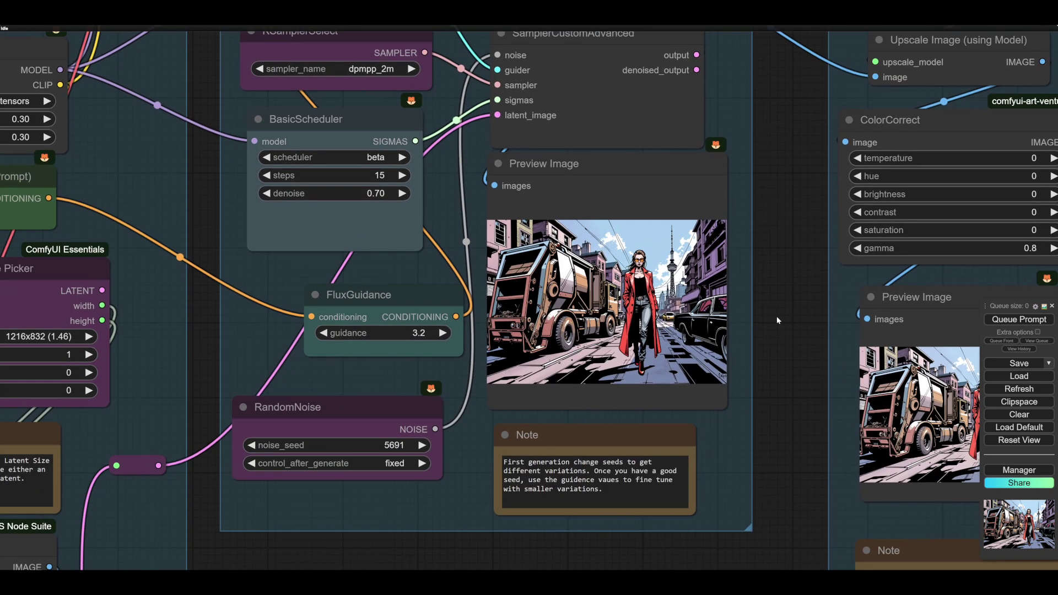
scroll(773, 341, up, 2)
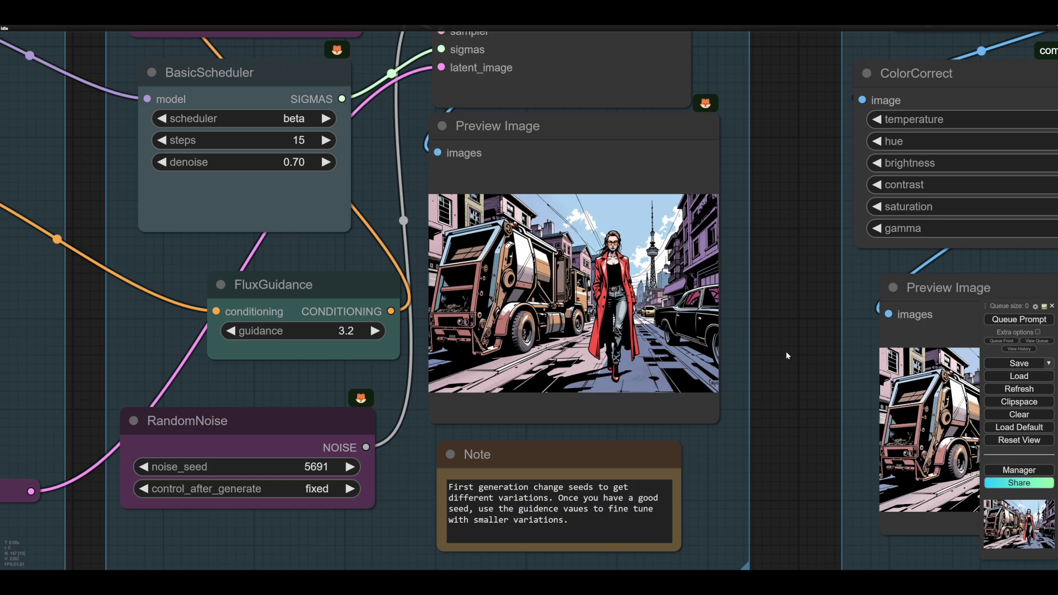
drag(786, 352, 793, 352)
scroll(794, 352, down, 3)
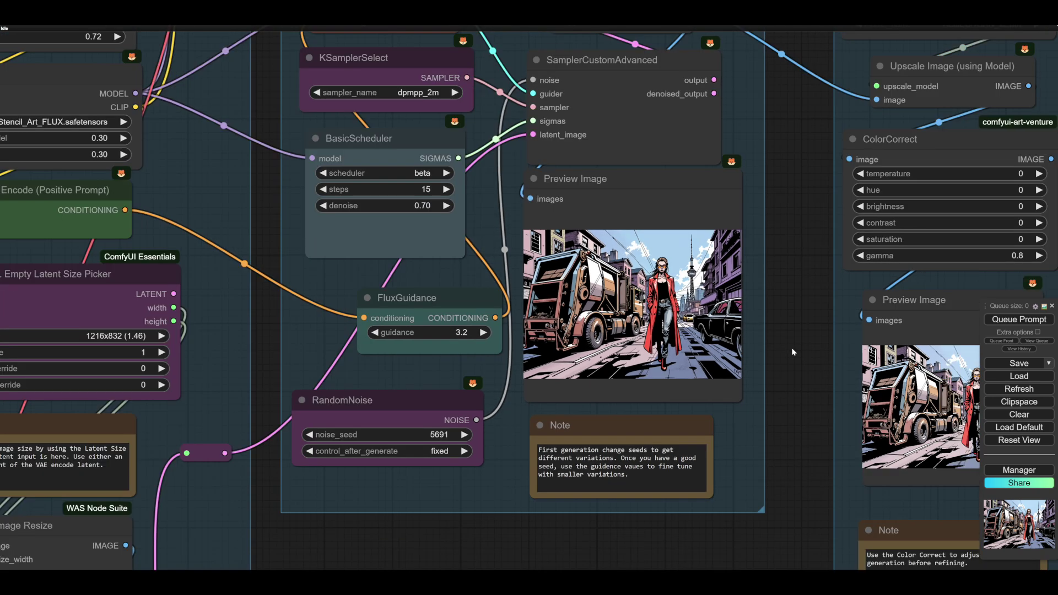
scroll(793, 352, up, 6)
scroll(829, 378, down, 3)
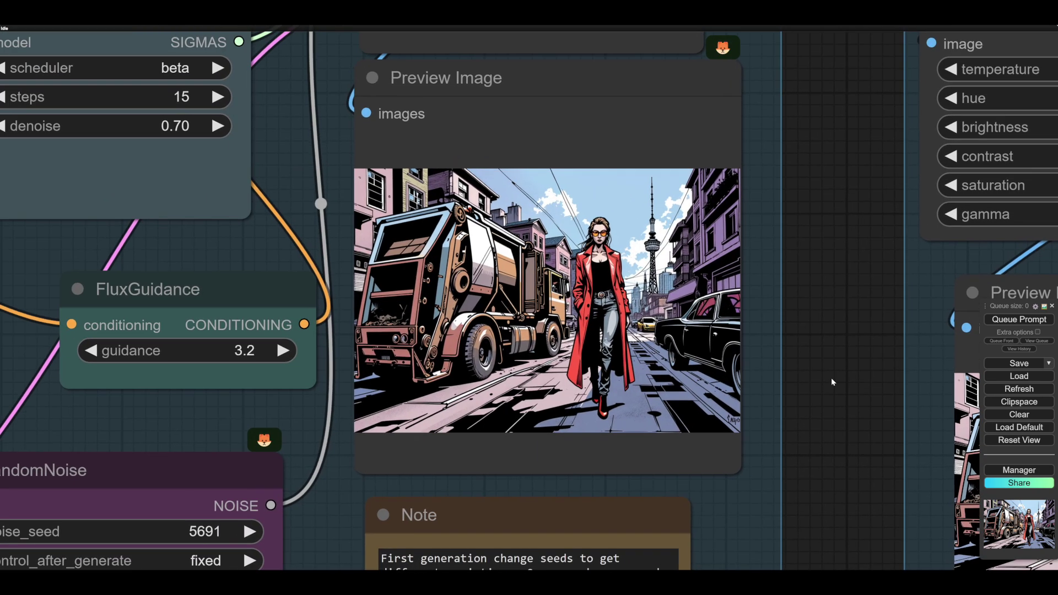
scroll(832, 378, up, 5)
scroll(851, 358, down, 3)
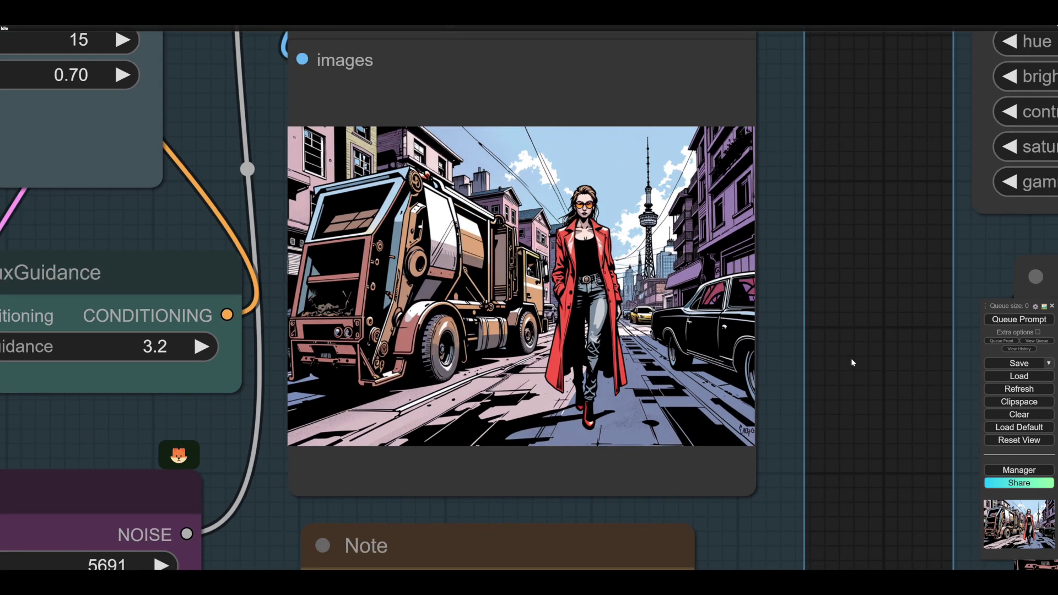
scroll(851, 358, up, 1)
scroll(851, 358, down, 3)
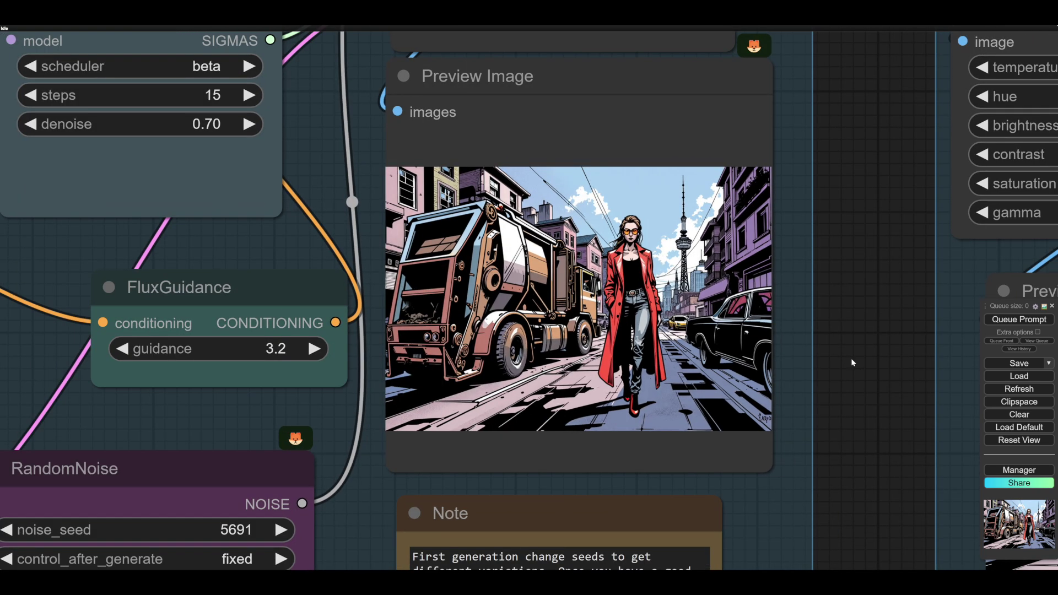
Step: Check the 1st Pass preview against the BasicScheduler and FluxGuidance settings and the note on seeds and guidance fine-tuning
drag(851, 358, 842, 353)
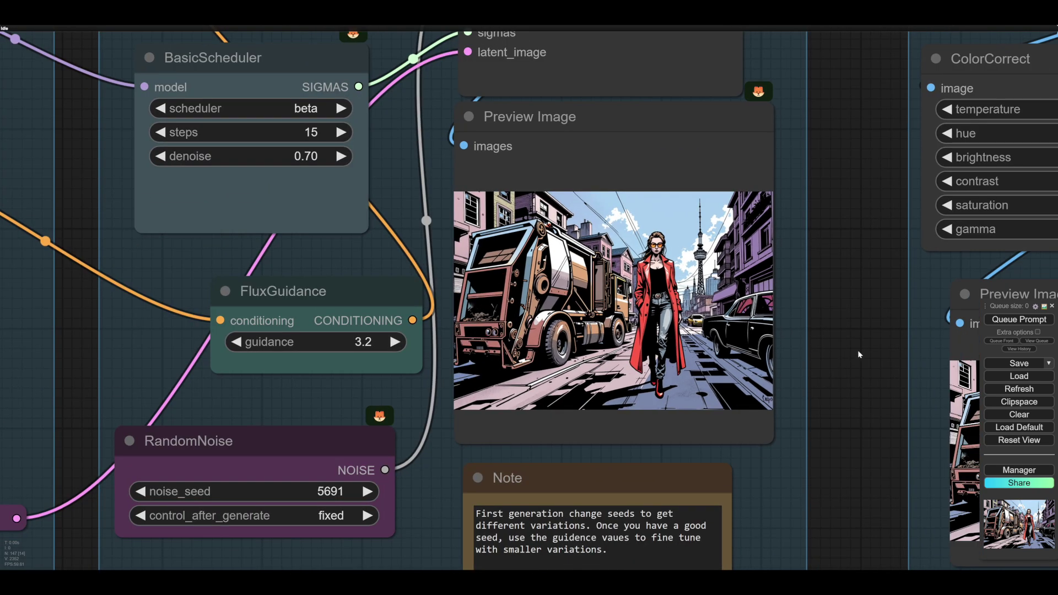
scroll(854, 345, up, 2)
scroll(852, 347, down, 2)
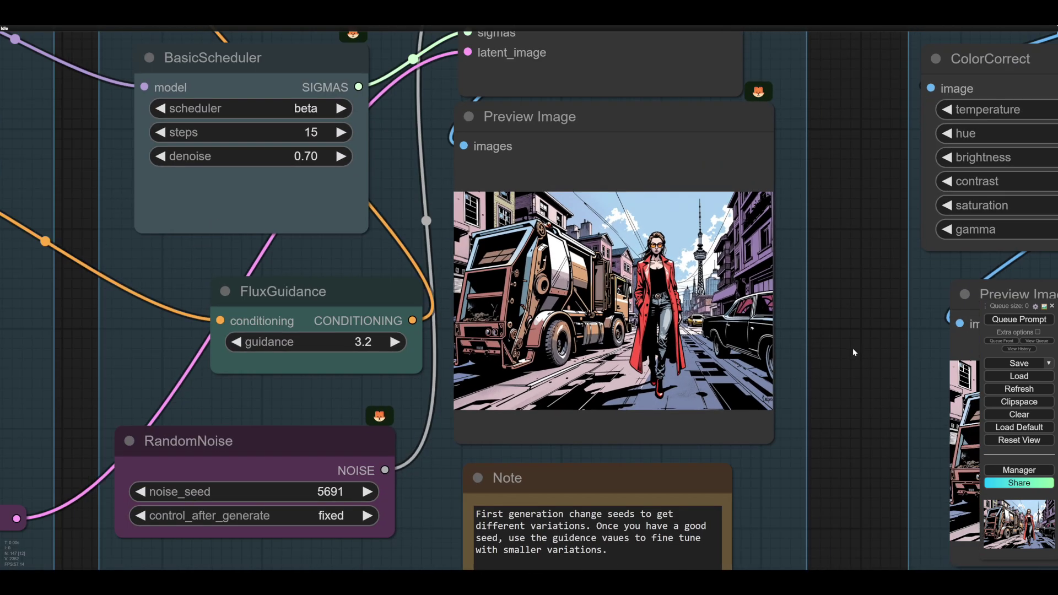
scroll(840, 342, down, 3)
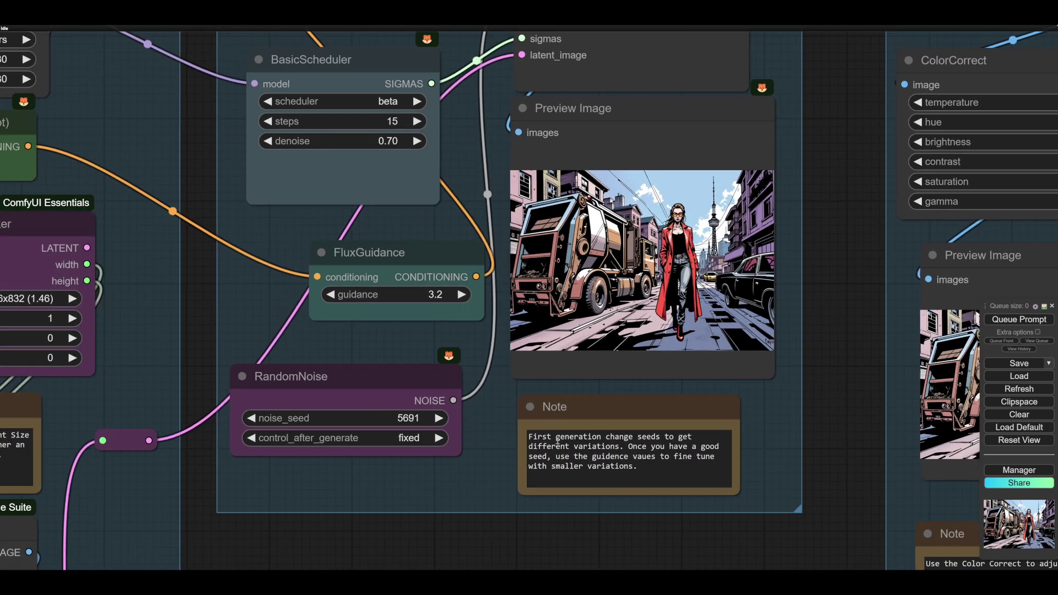
drag(871, 333, 808, 398)
scroll(796, 345, up, 4)
scroll(782, 332, up, 3)
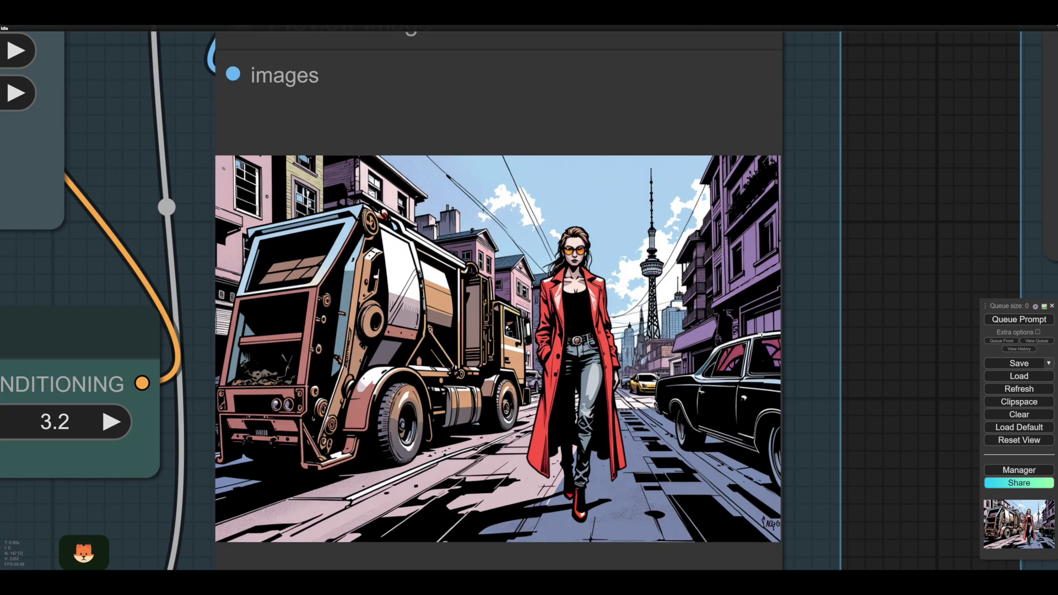
scroll(909, 335, down, 2)
scroll(908, 334, down, 3)
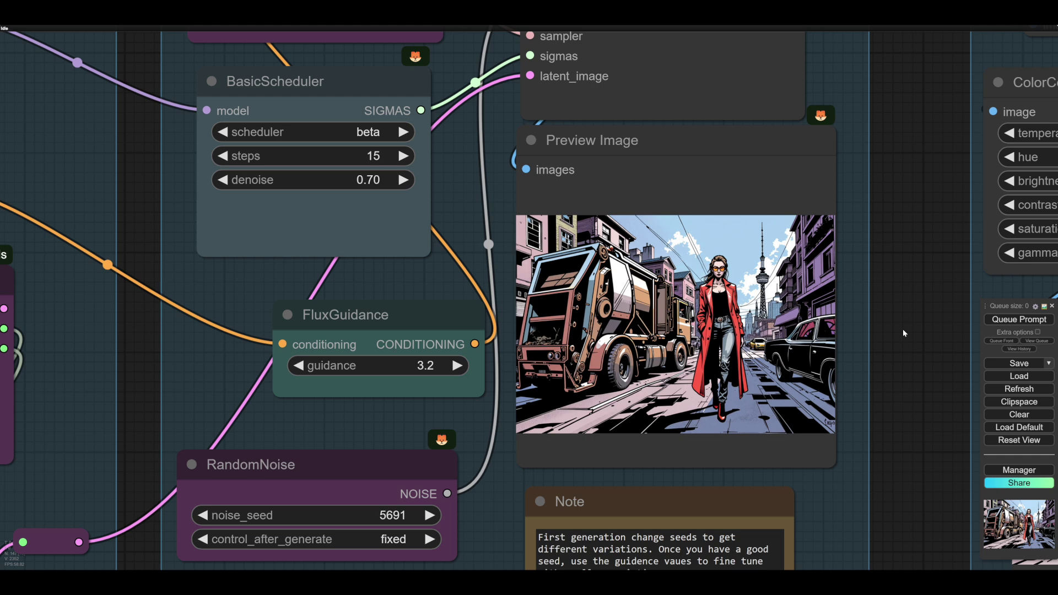
scroll(932, 328, down, 2)
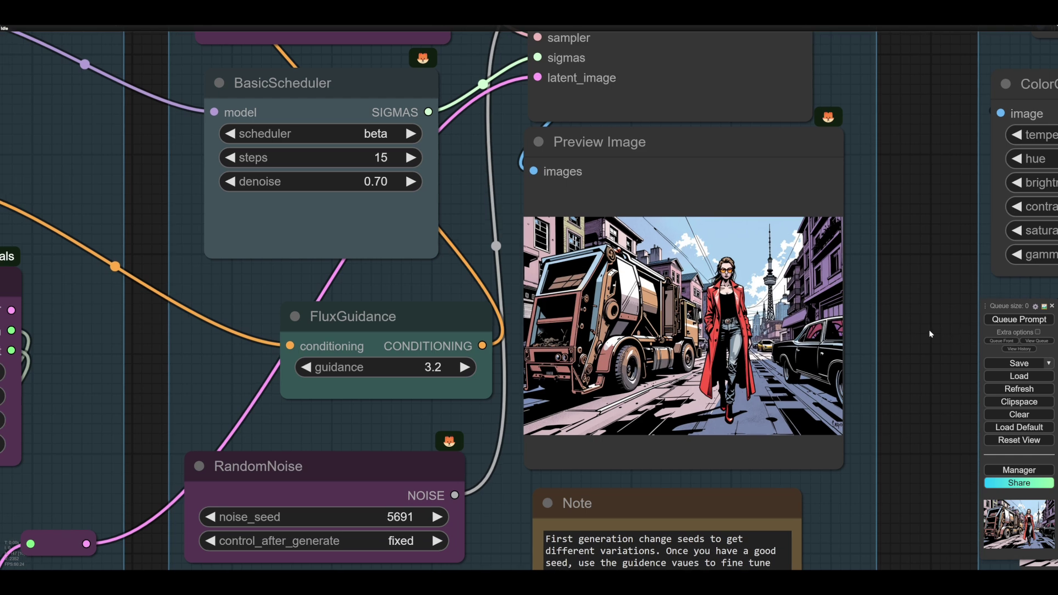
Step: Look over the figure, truck and street in the 1st Pass preview, both up close and within the whole group
scroll(937, 329, up, 5)
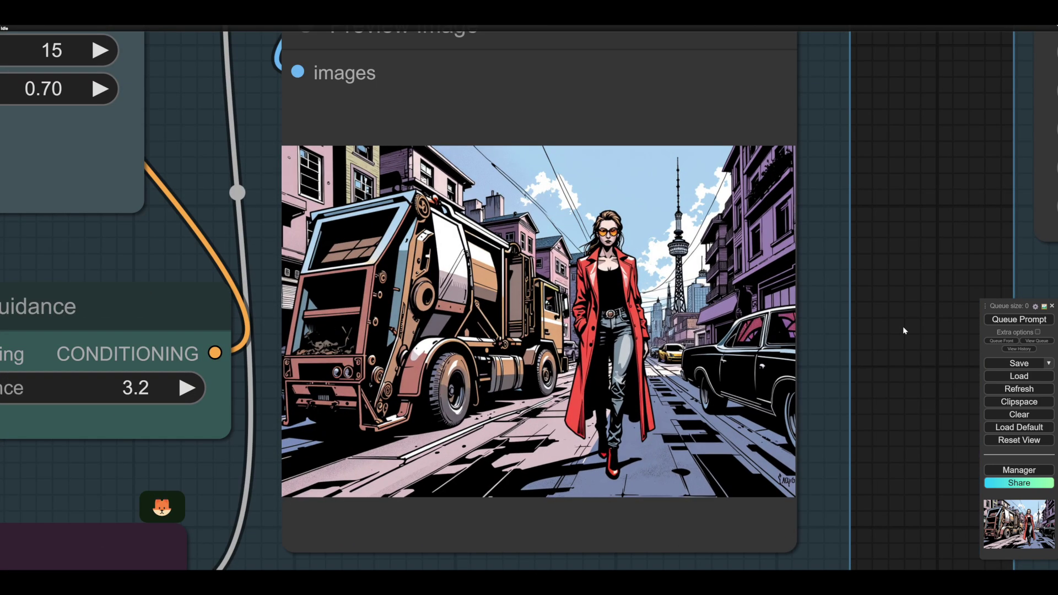
scroll(903, 326, down, 3)
scroll(895, 342, up, 2)
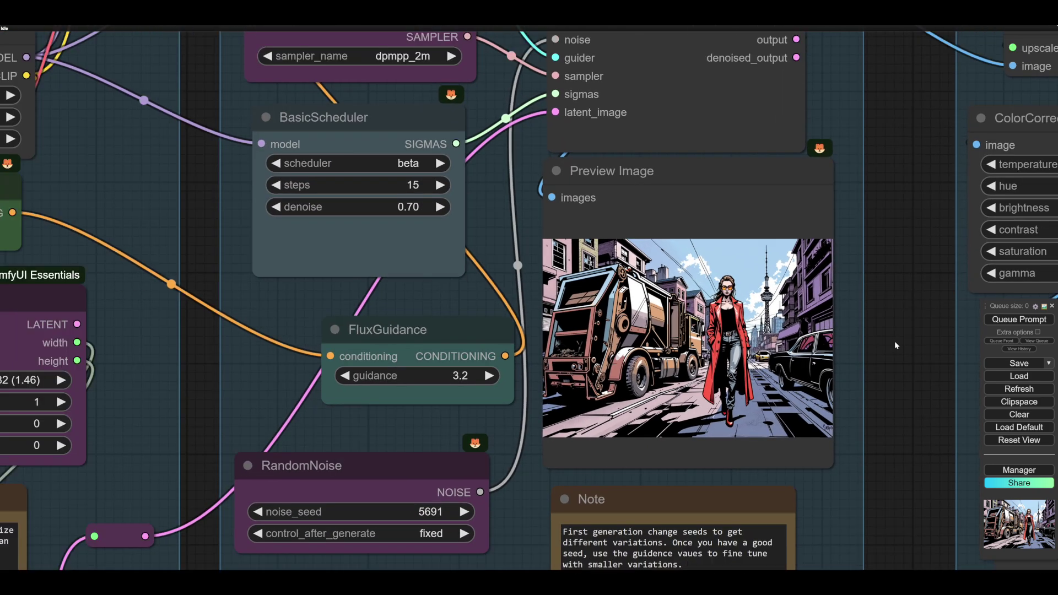
scroll(895, 342, down, 3)
scroll(904, 349, up, 1)
scroll(901, 329, down, 3)
scroll(899, 337, up, 2)
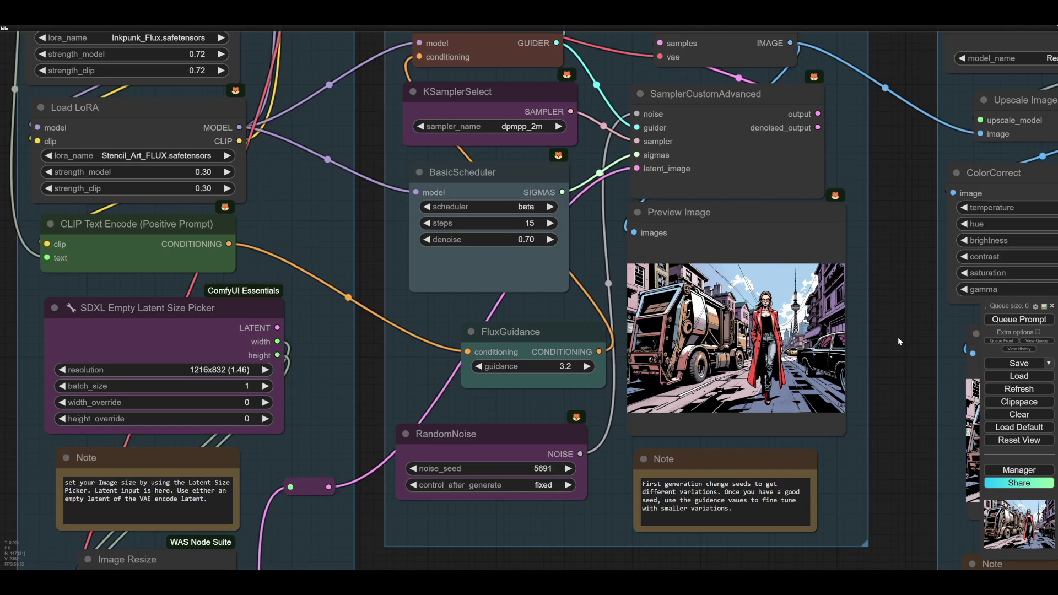
Step: Examine the Loader's two Load LoRA nodes, Inkpunk_Flux and Stencil_Art_FLUX, with their model and clip strengths
drag(368, 249, 484, 379)
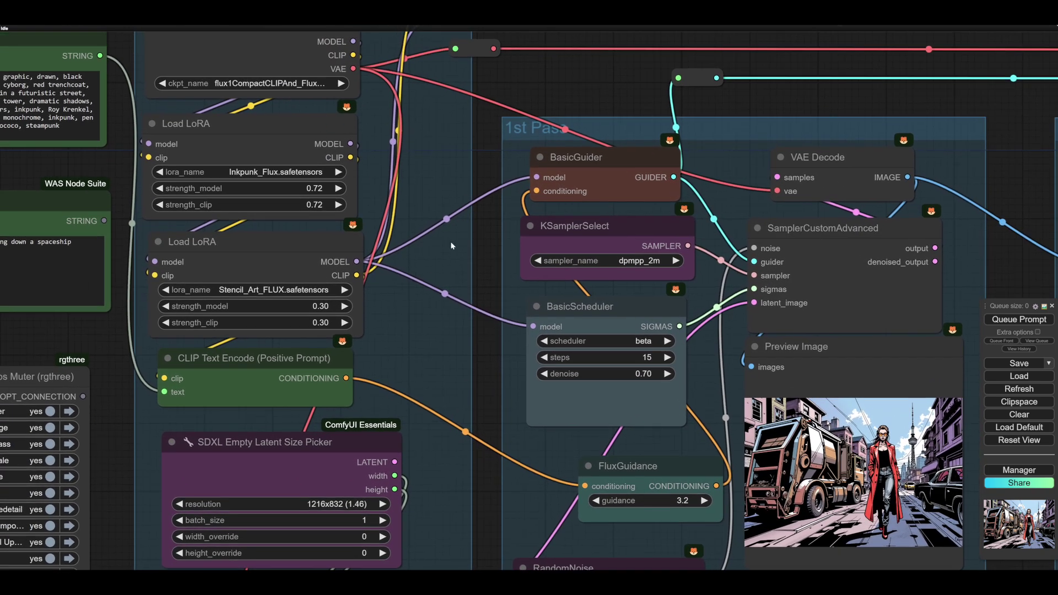
mouse_move(487, 285)
mouse_down()
mouse_move(485, 262)
mouse_move(496, 299)
mouse_up()
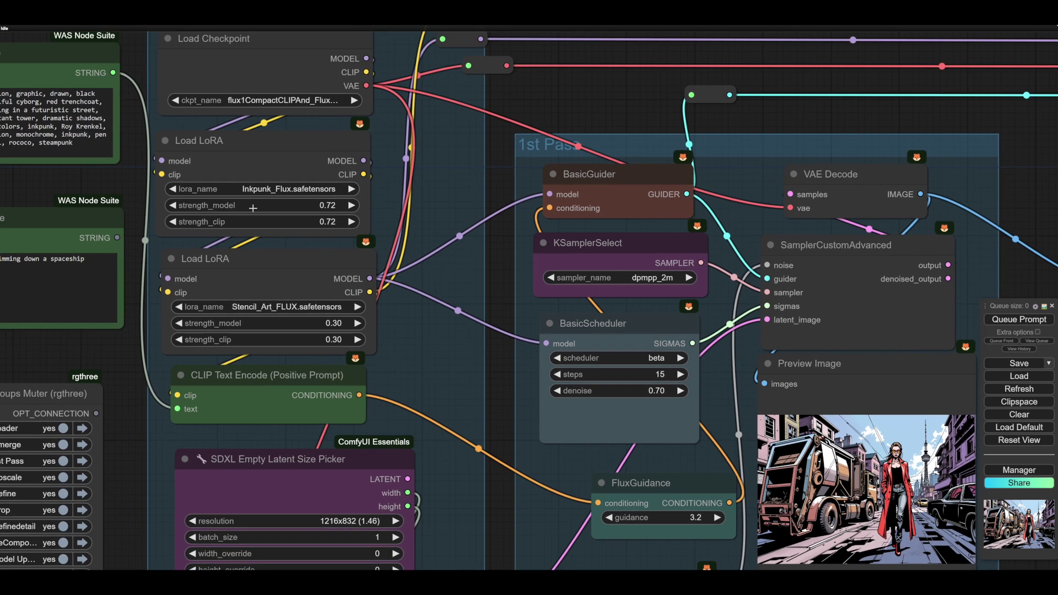
scroll(228, 254, up, 2)
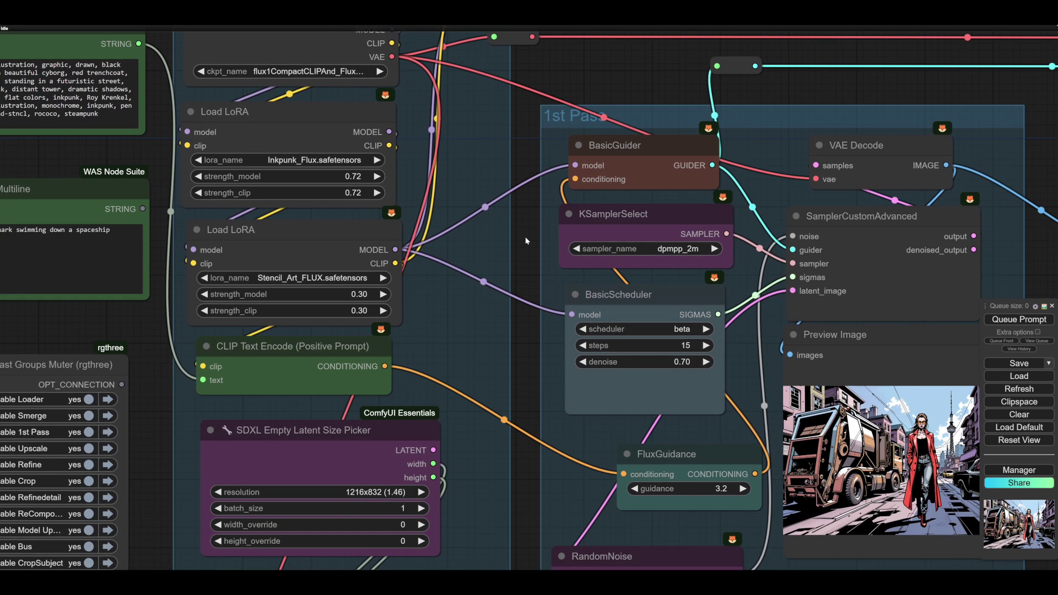
scroll(284, 160, up, 1)
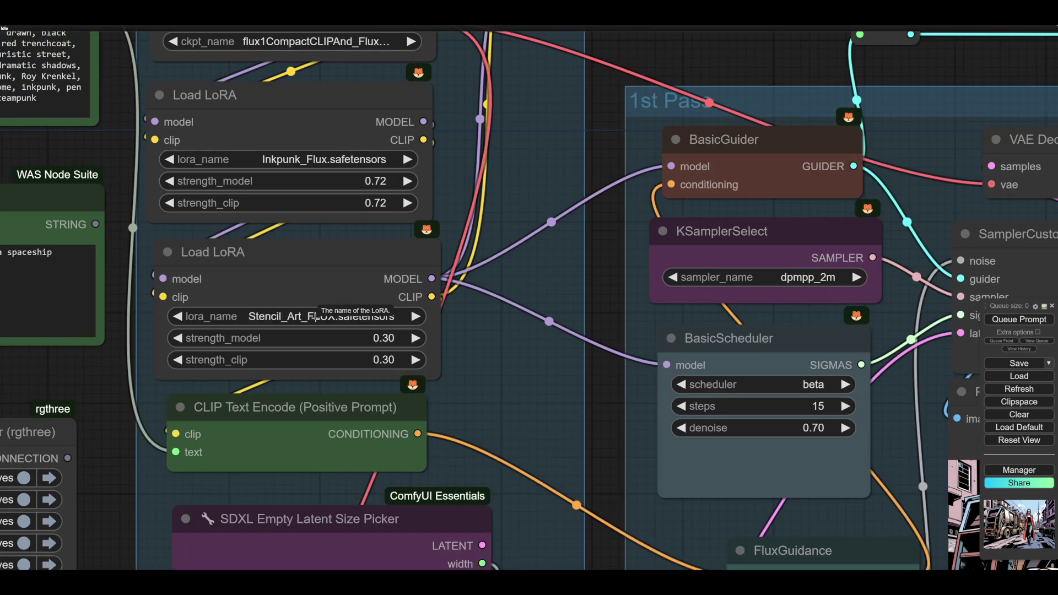
drag(502, 363, 519, 357)
scroll(519, 357, down, 1)
drag(589, 392, 588, 380)
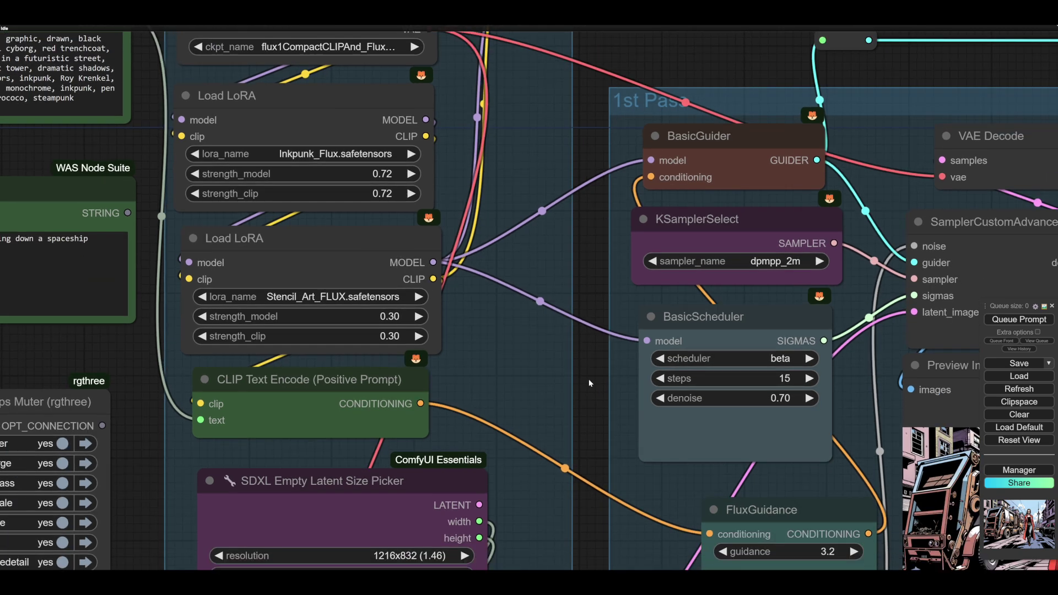
drag(515, 358, 533, 352)
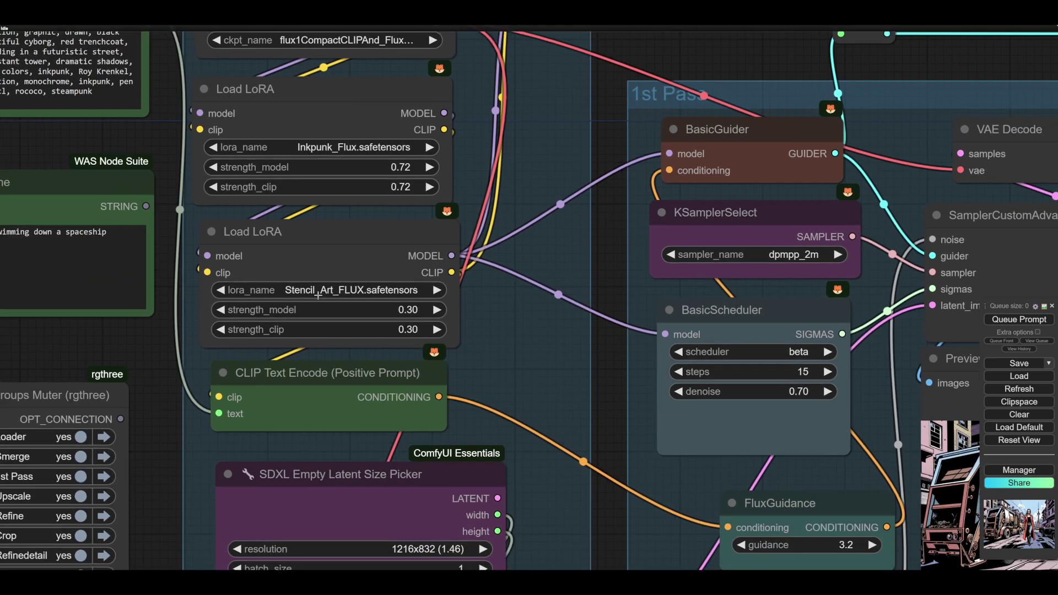
drag(606, 385, 582, 297)
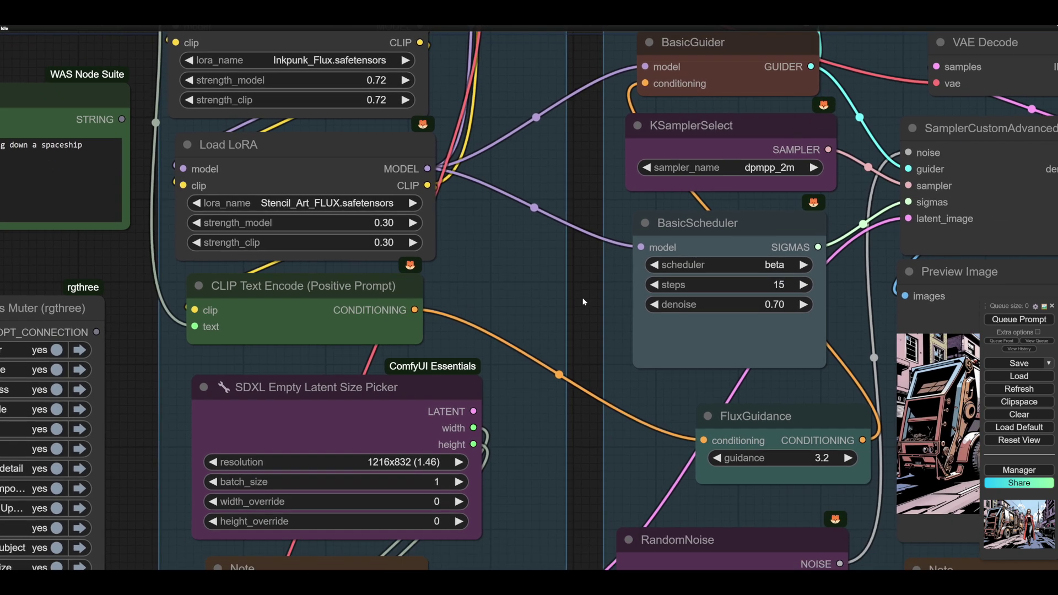
Step: Trace how the Loader's LoRA model output, positive prompt conditioning and latent connect to the 1st Pass nodes
drag(580, 422, 398, 381)
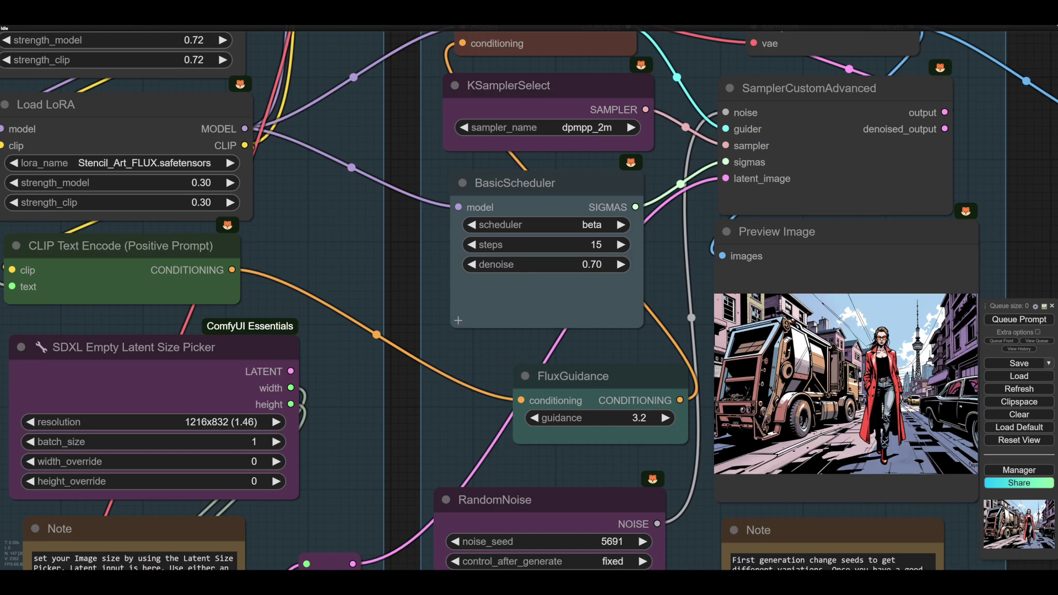
drag(408, 262, 543, 320)
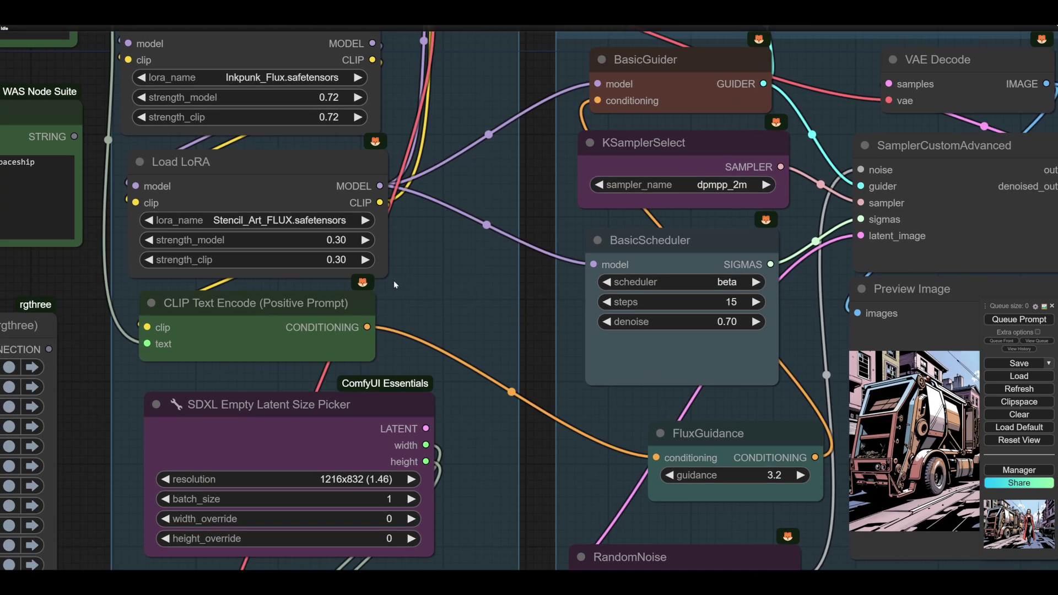
scroll(526, 323, down, 1)
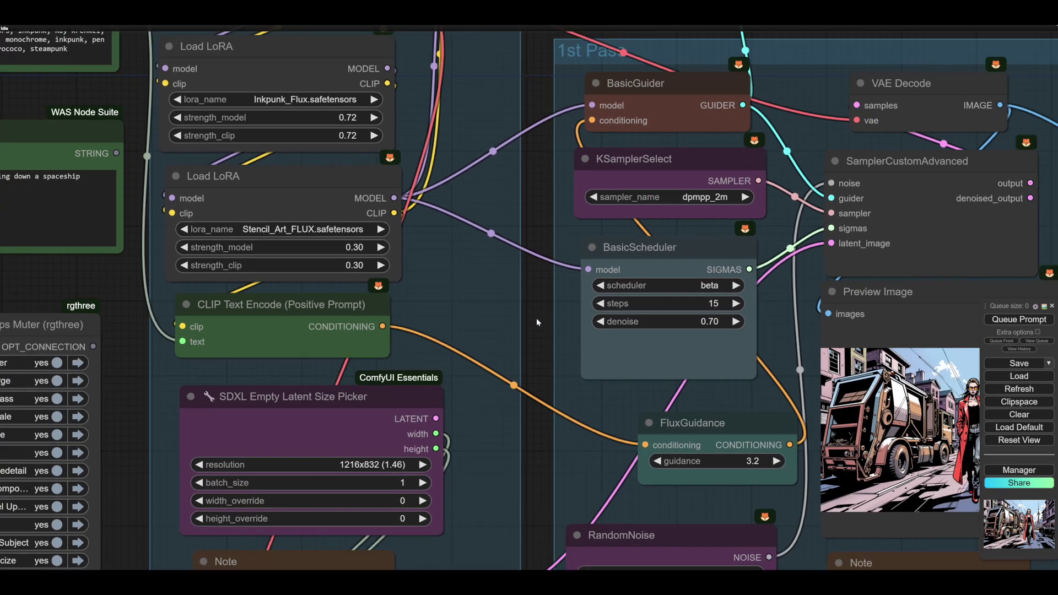
scroll(537, 318, down, 3)
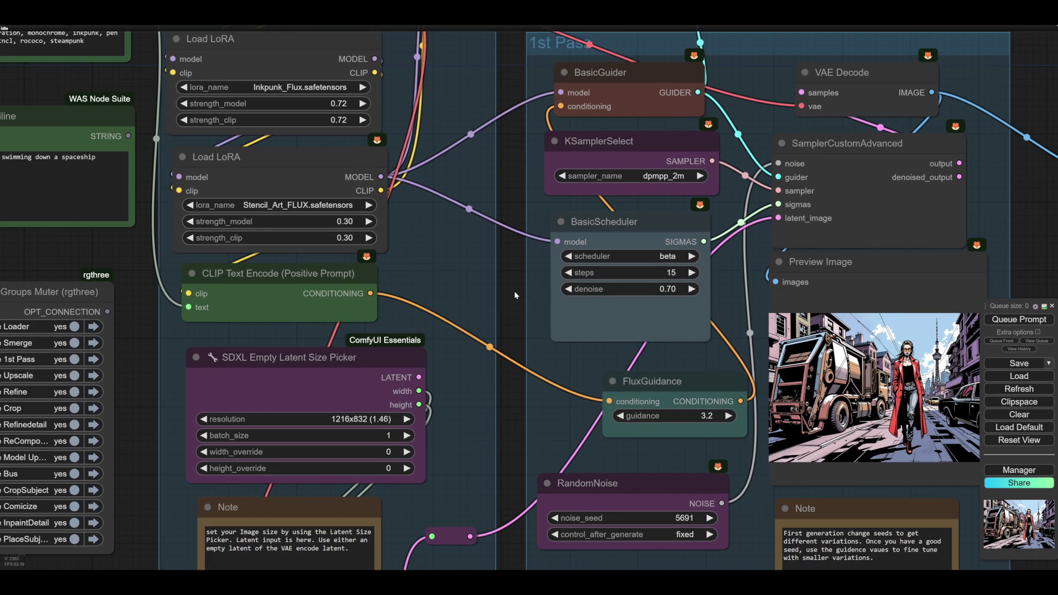
scroll(514, 291, down, 4)
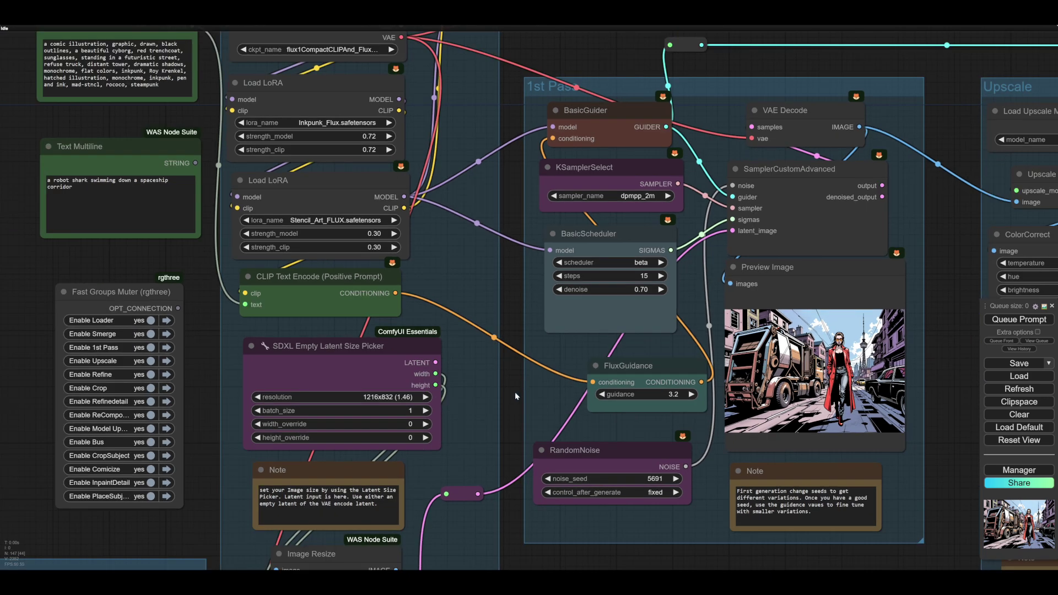
drag(515, 392, 451, 345)
Step: Inspect the line work and flat colors of the 1st Pass preview image for the LoRAs' influence
scroll(752, 376, up, 3)
drag(752, 376, 715, 366)
scroll(715, 366, up, 6)
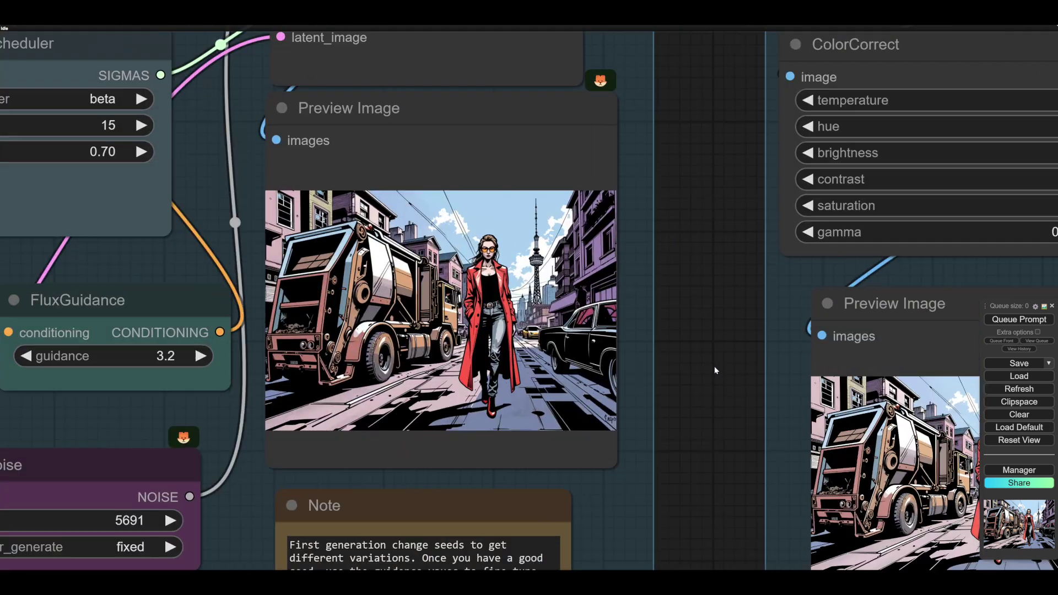
scroll(761, 398, up, 4)
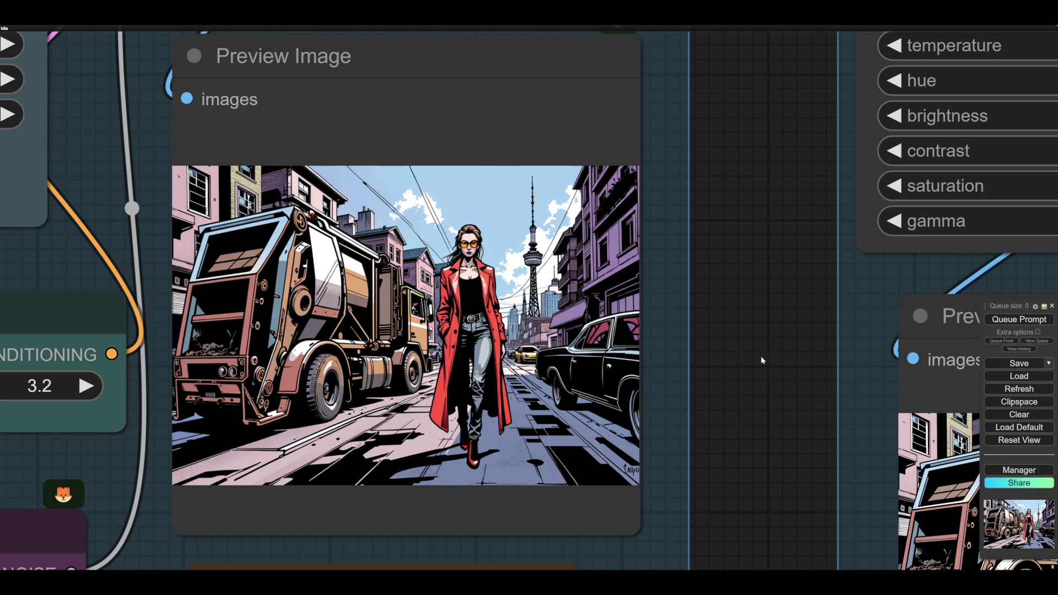
scroll(760, 359, down, 3)
scroll(761, 360, down, 2)
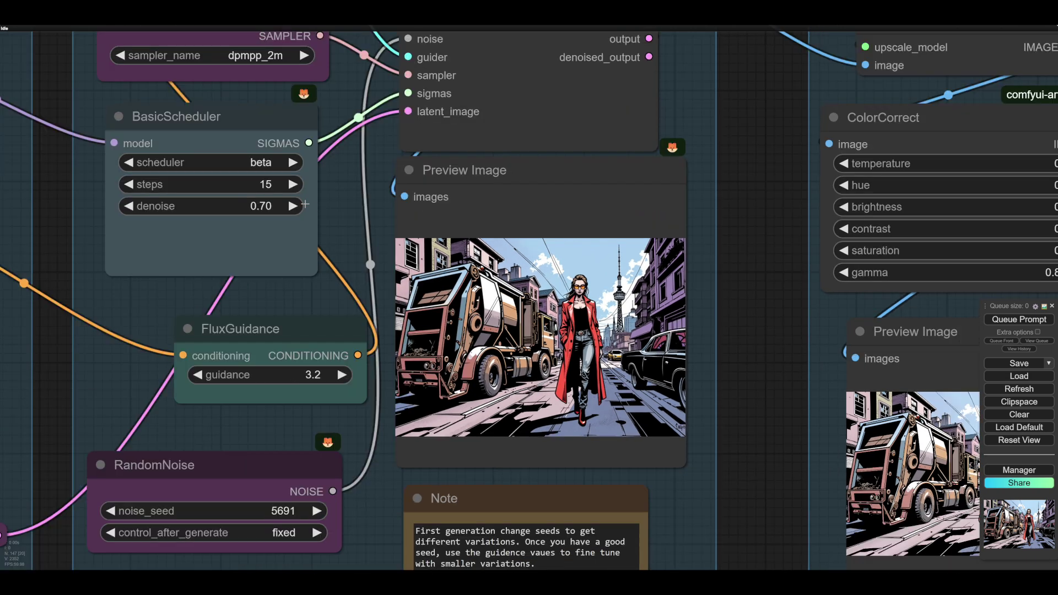
Step: Compare the enlarged 1st Pass preview with the BasicScheduler denoise, FluxGuidance and RandomNoise settings that shape it
drag(49, 363, 264, 381)
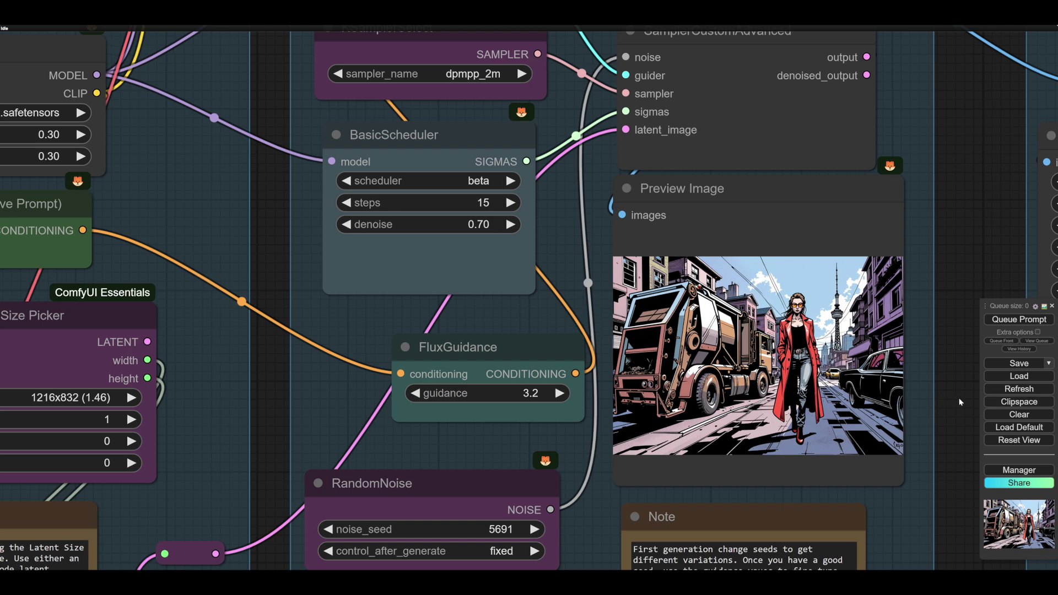
drag(961, 402, 809, 391)
scroll(757, 372, up, 4)
scroll(830, 373, down, 2)
scroll(830, 373, up, 5)
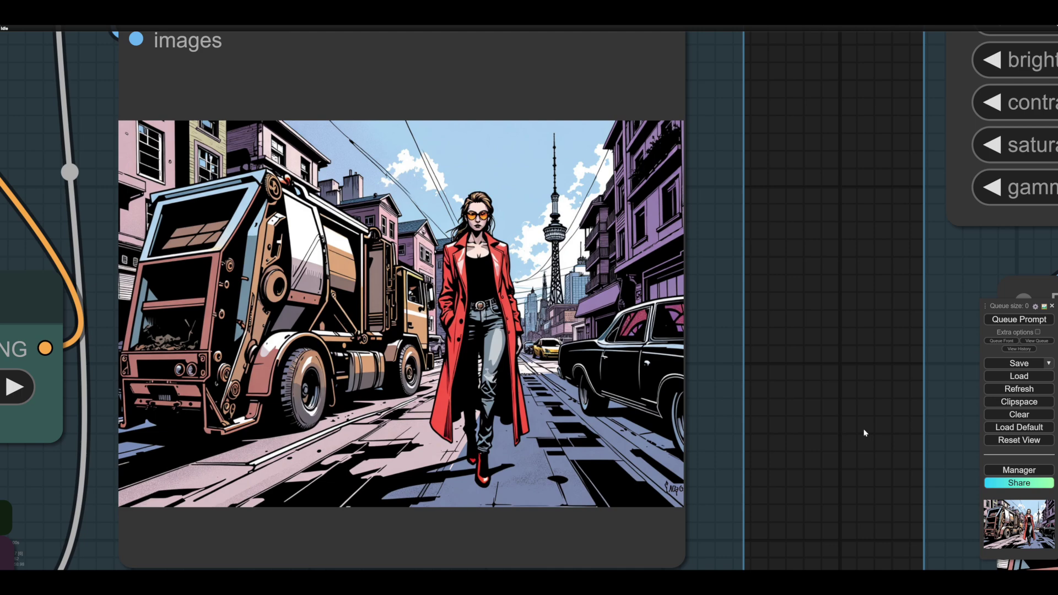
scroll(853, 418, down, 3)
scroll(827, 386, down, 1)
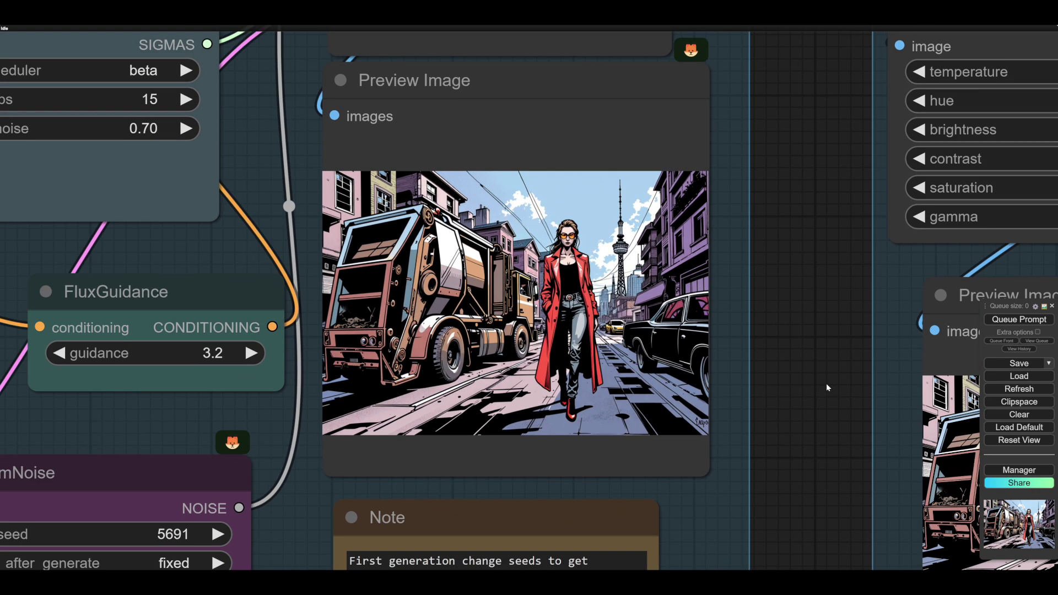
scroll(826, 388, down, 3)
scroll(787, 389, down, 1)
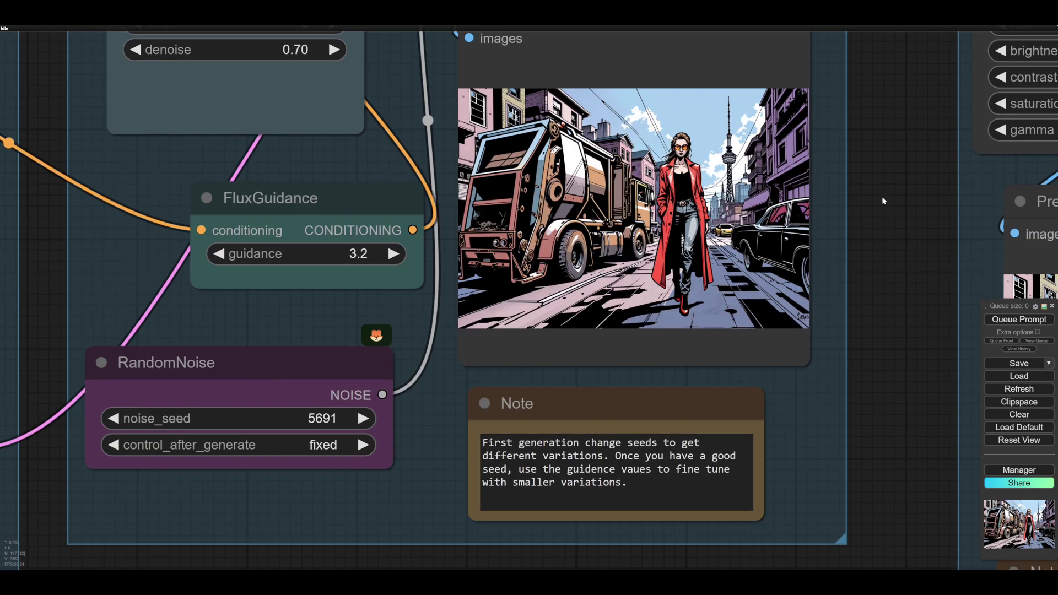
Step: Examine the Upscale group's ColorCorrect settings, preview and note on adjusting the generation before refining
drag(876, 189, 848, 151)
scroll(887, 341, down, 3)
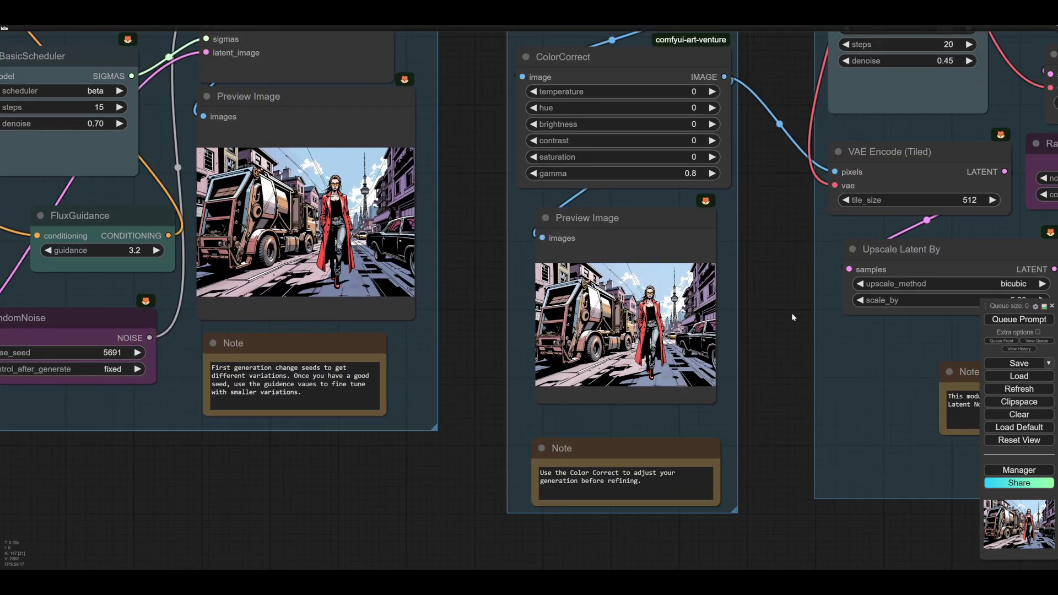
drag(793, 317, 556, 376)
scroll(646, 352, down, 2)
drag(550, 319, 543, 322)
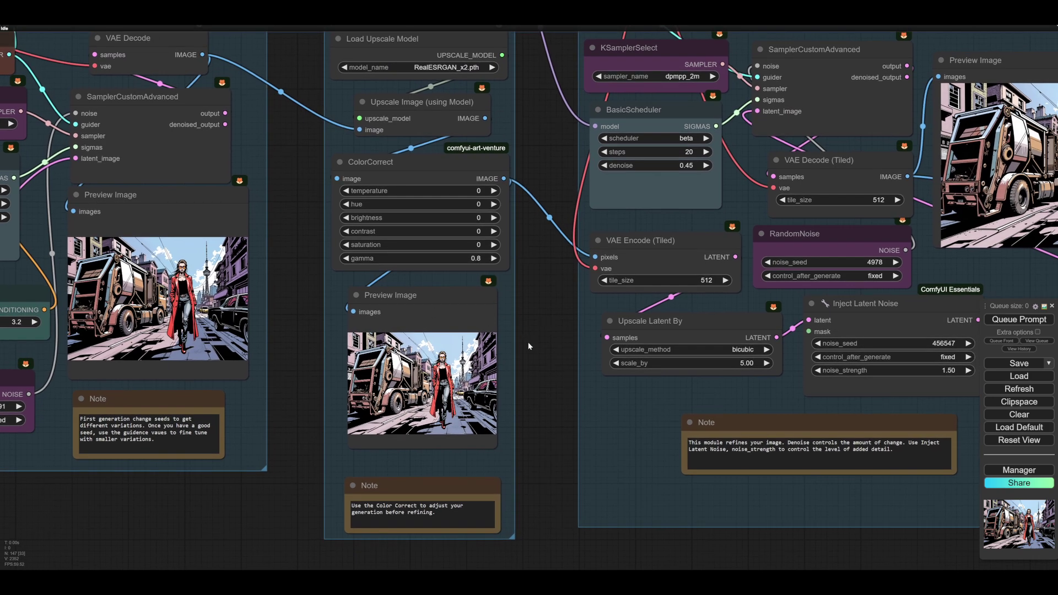
drag(546, 371, 529, 380)
drag(523, 316, 475, 350)
scroll(495, 314, down, 1)
scroll(477, 335, up, 3)
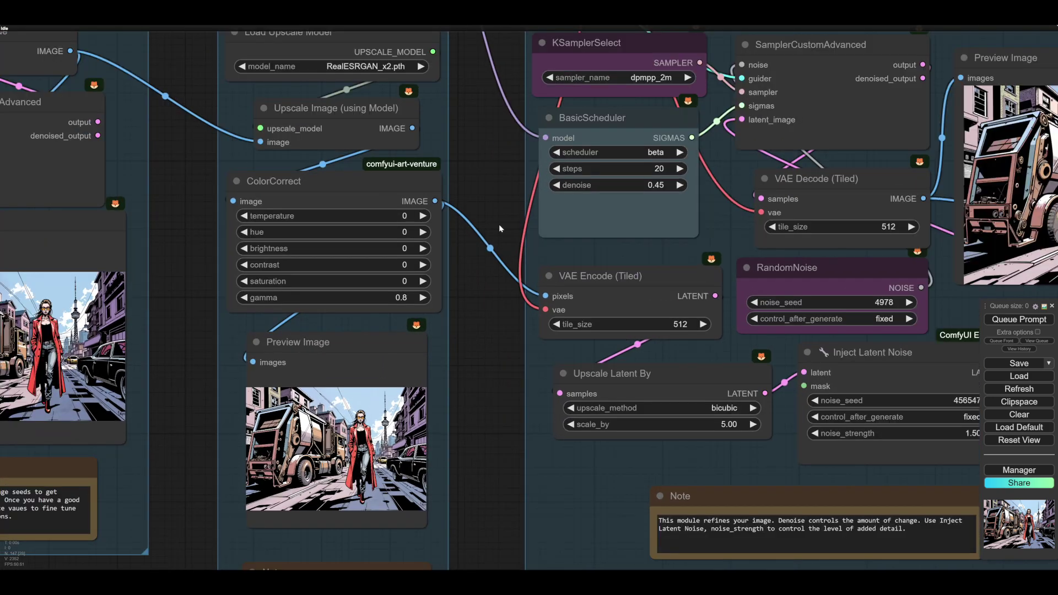
Step: Review the Upscale group's RealESRGAN_x2 model and image upscaling chain, and how its color-corrected output feeds the Refine group
drag(485, 201, 528, 306)
scroll(479, 281, up, 1)
scroll(479, 281, up, 3)
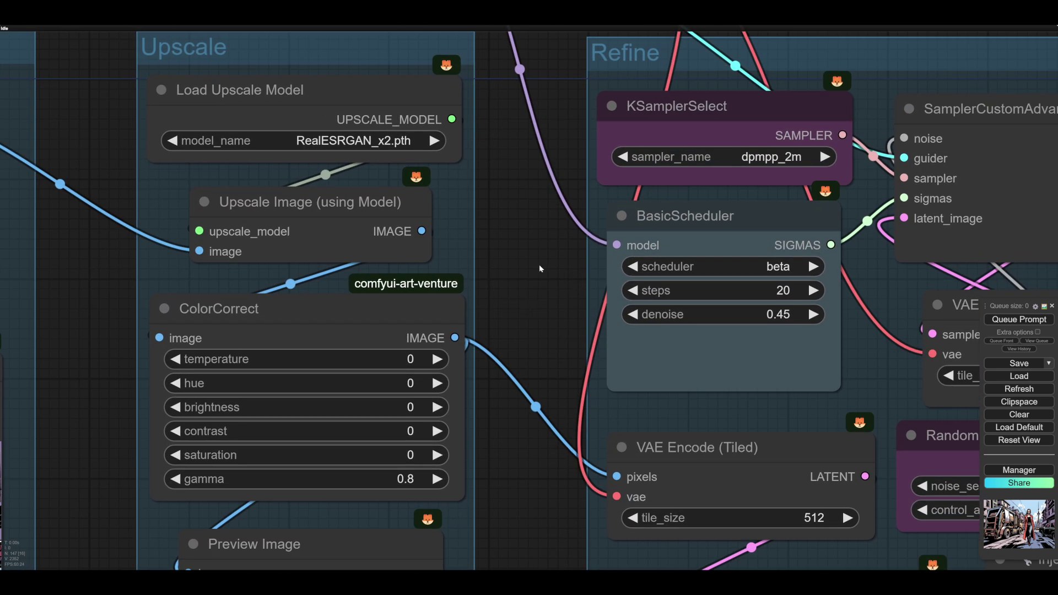
scroll(535, 231, down, 5)
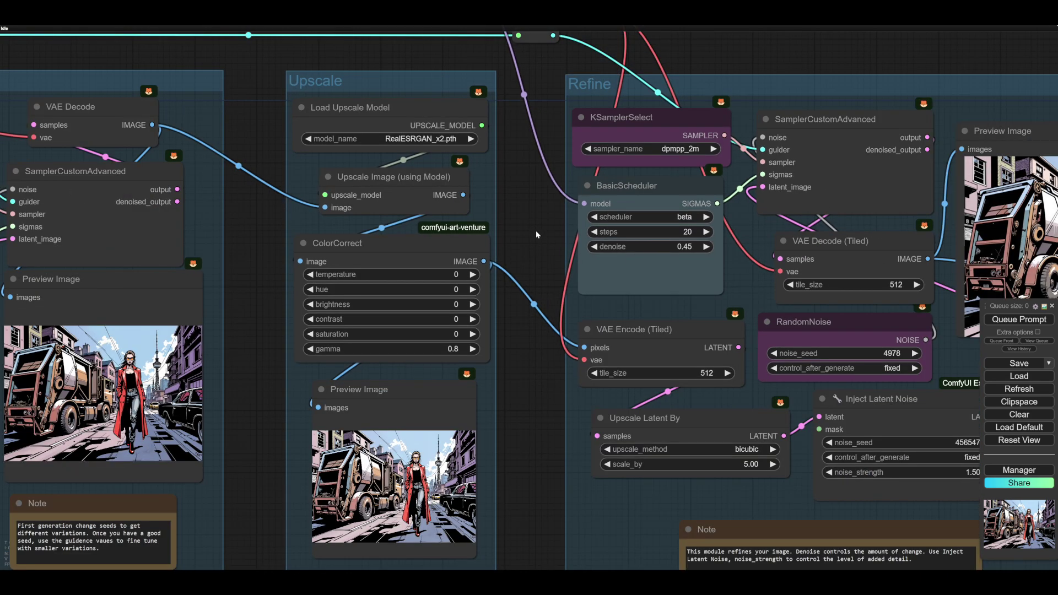
drag(511, 327, 492, 252)
scroll(504, 295, down, 2)
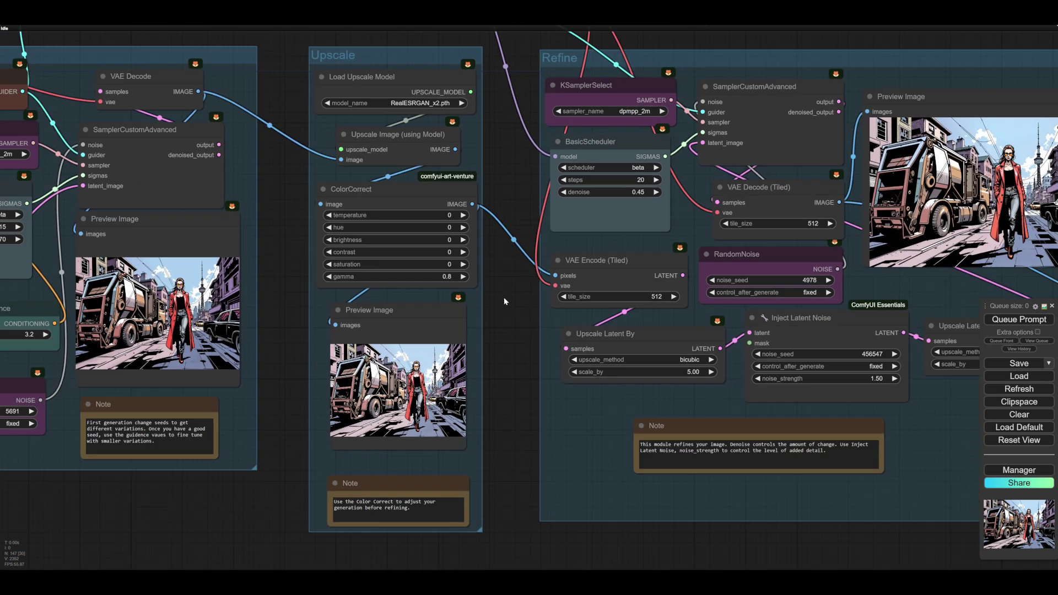
scroll(505, 344, down, 3)
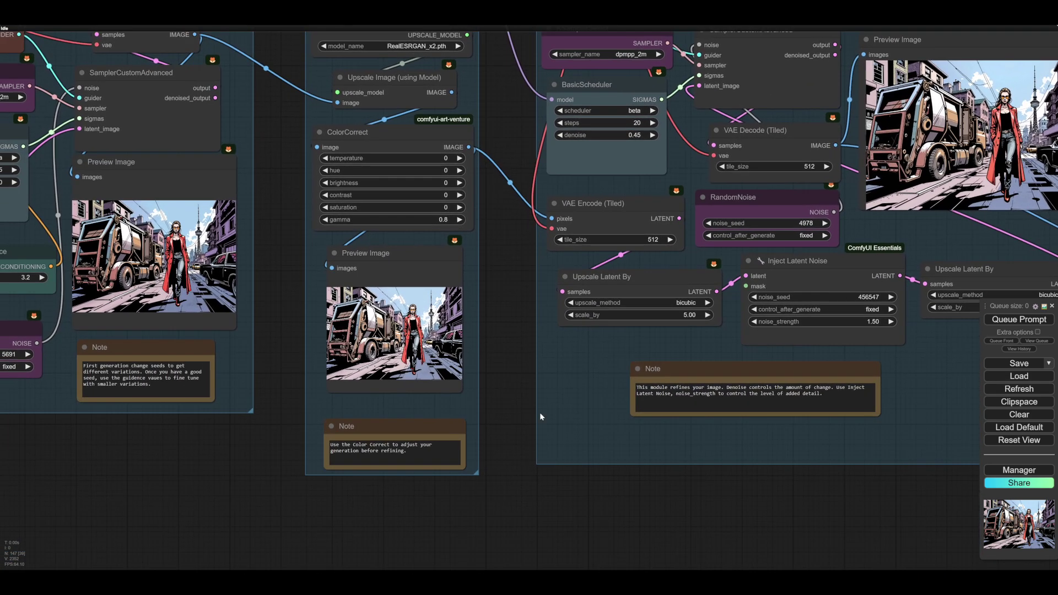
Step: Examine the Upscale group's preview image up close, including the woman, the truck and the parked car
drag(529, 519, 517, 524)
scroll(513, 365, up, 5)
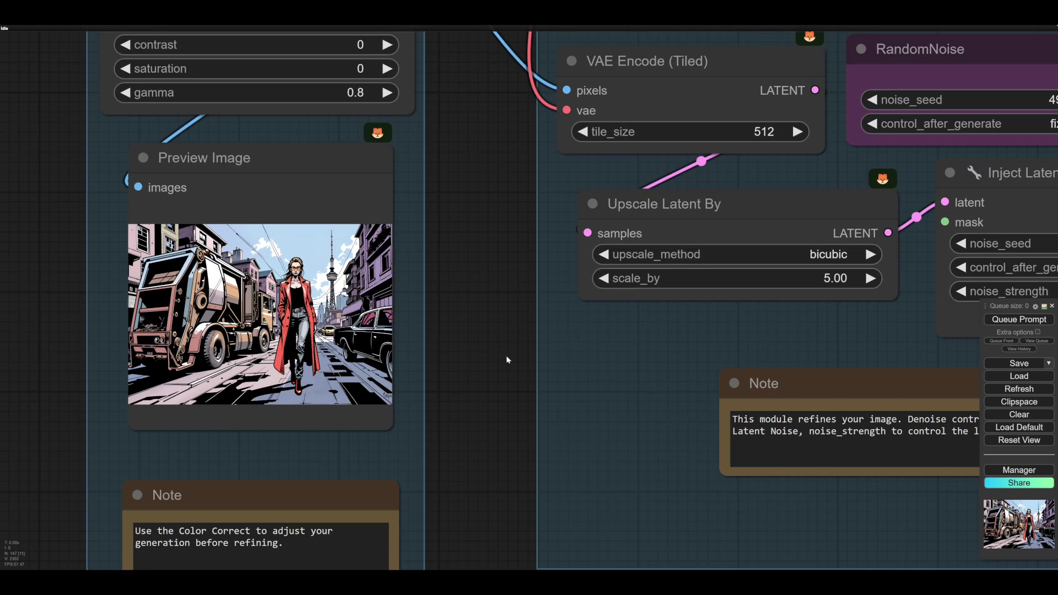
drag(504, 353, 591, 418)
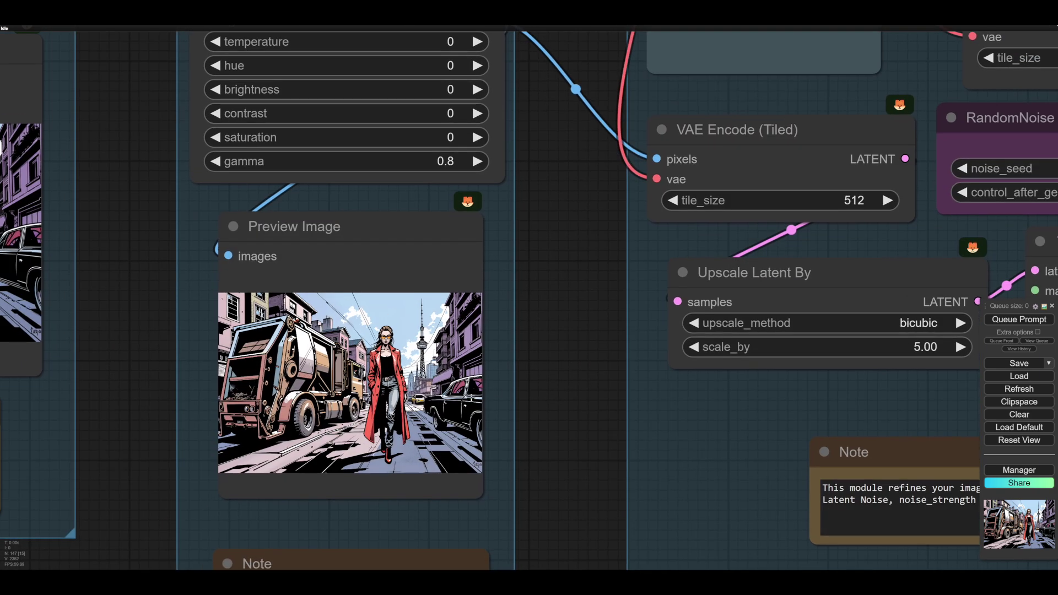
scroll(583, 362, down, 4)
scroll(581, 362, down, 2)
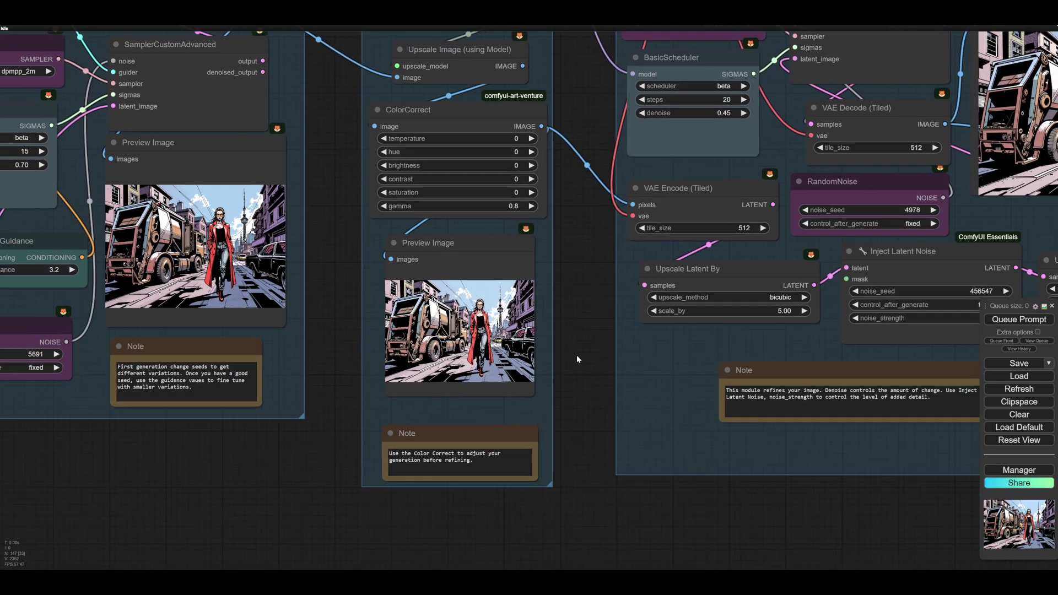
scroll(573, 358, up, 10)
scroll(561, 350, up, 4)
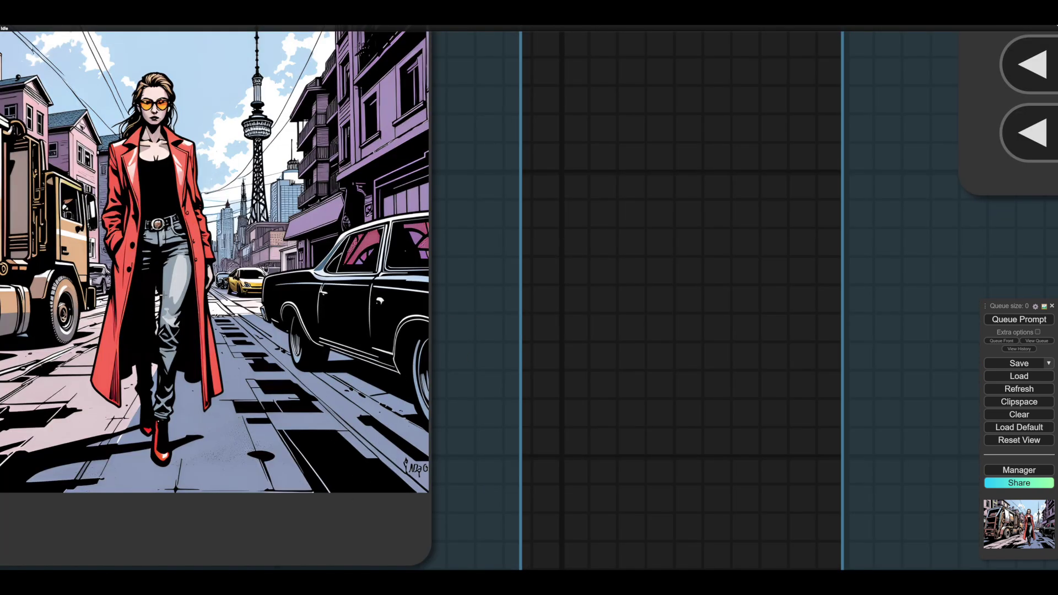
scroll(640, 330, down, 1)
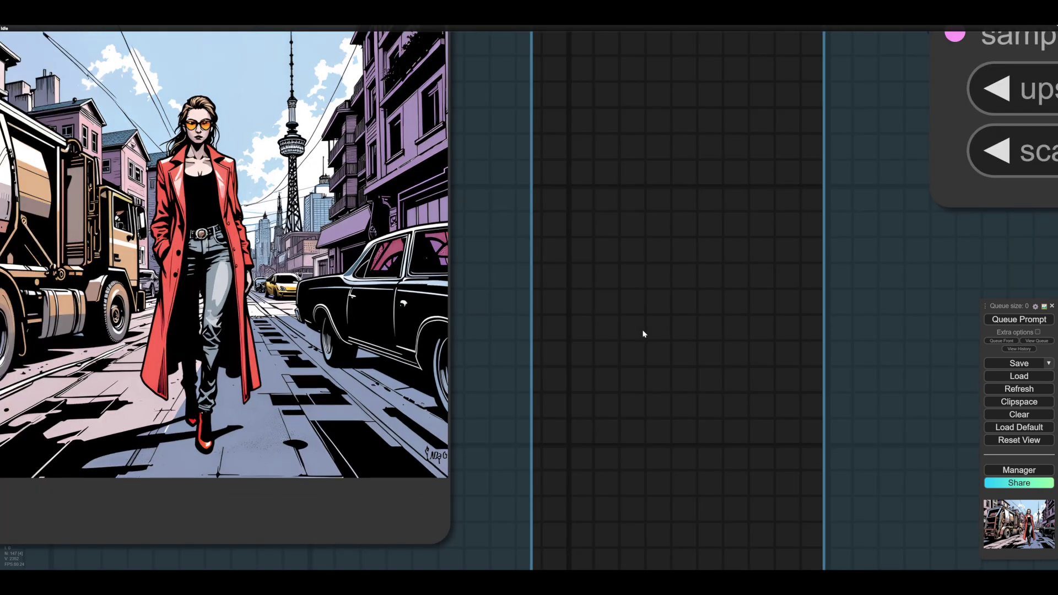
scroll(643, 333, up, 3)
scroll(643, 333, up, 1)
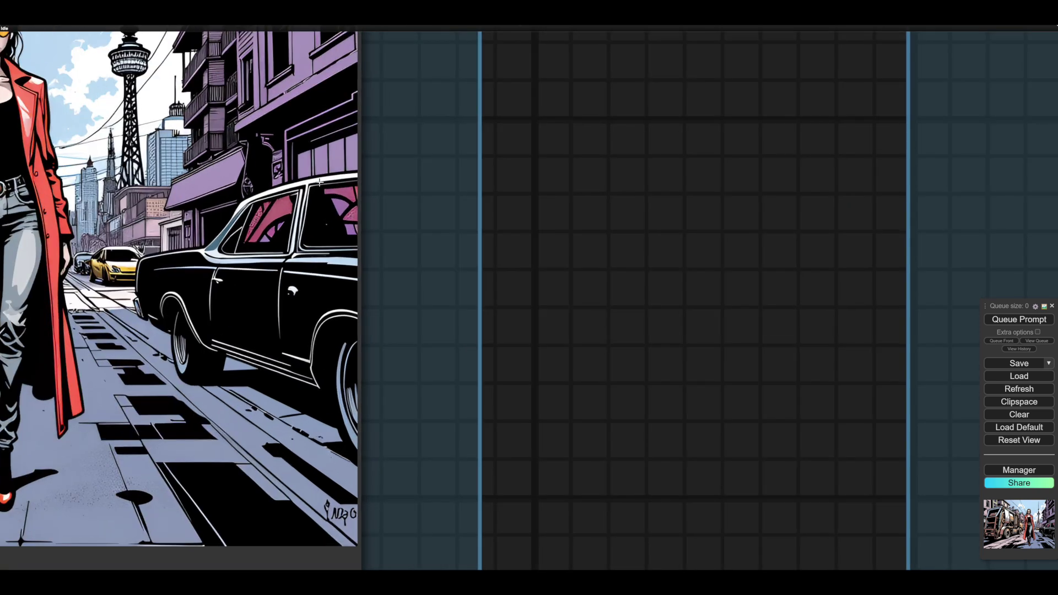
scroll(633, 287, down, 8)
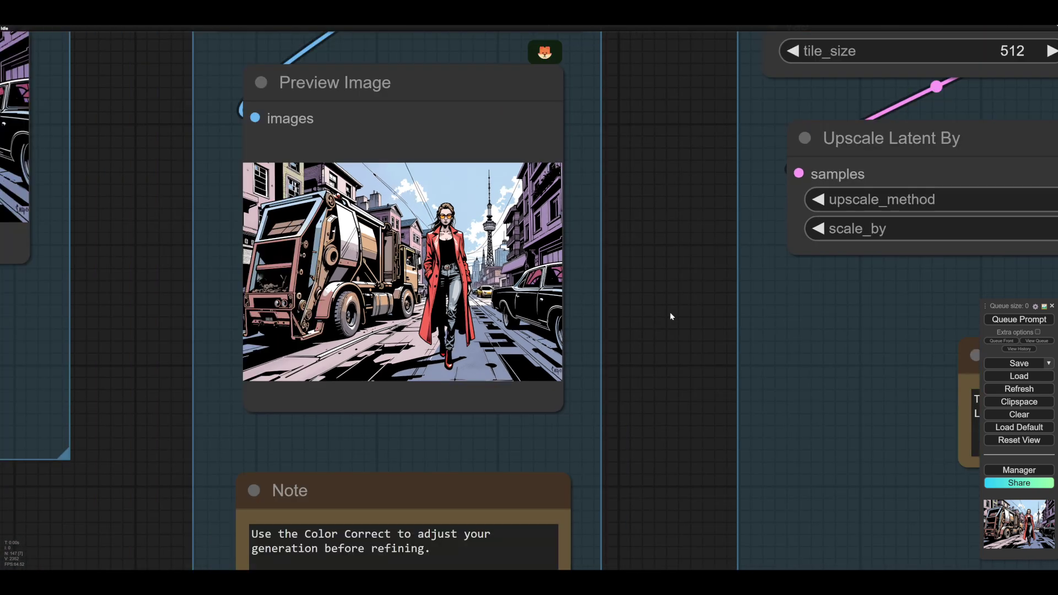
scroll(670, 316, down, 1)
Step: Review the ColorCorrect sliders alongside the Upscale preview, the color-adjustment note and the link into VAE Encode (Tiled)
drag(663, 316, 631, 458)
drag(656, 280, 643, 401)
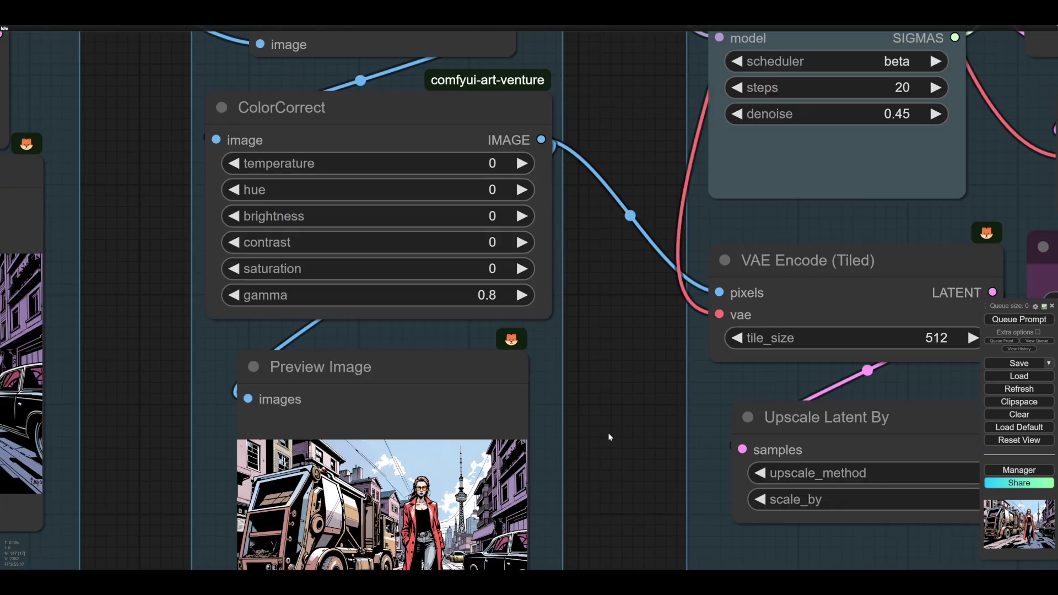
scroll(610, 437, down, 10)
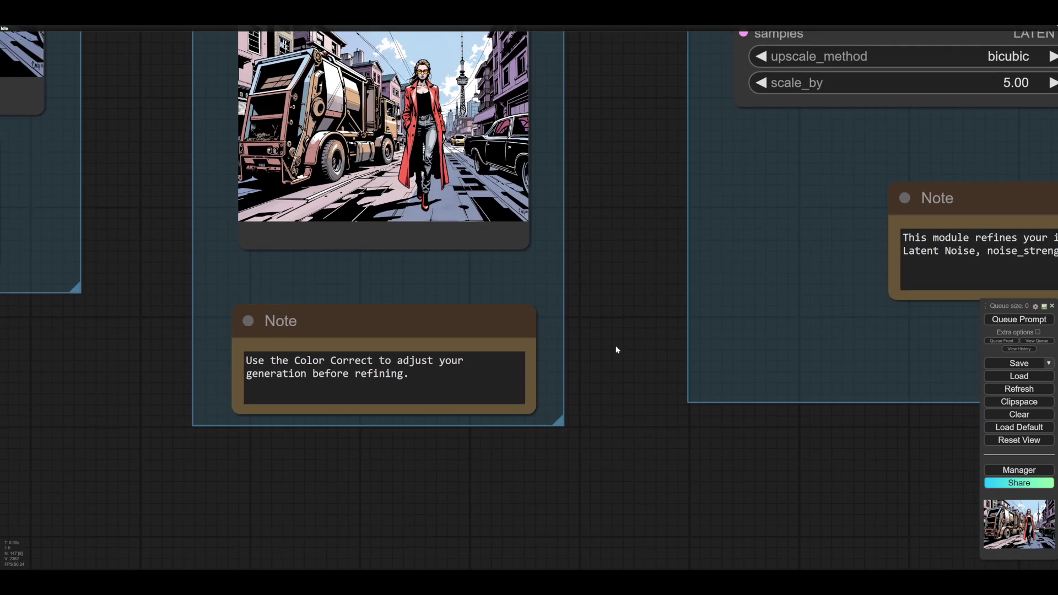
scroll(616, 350, down, 3)
drag(571, 345, 517, 329)
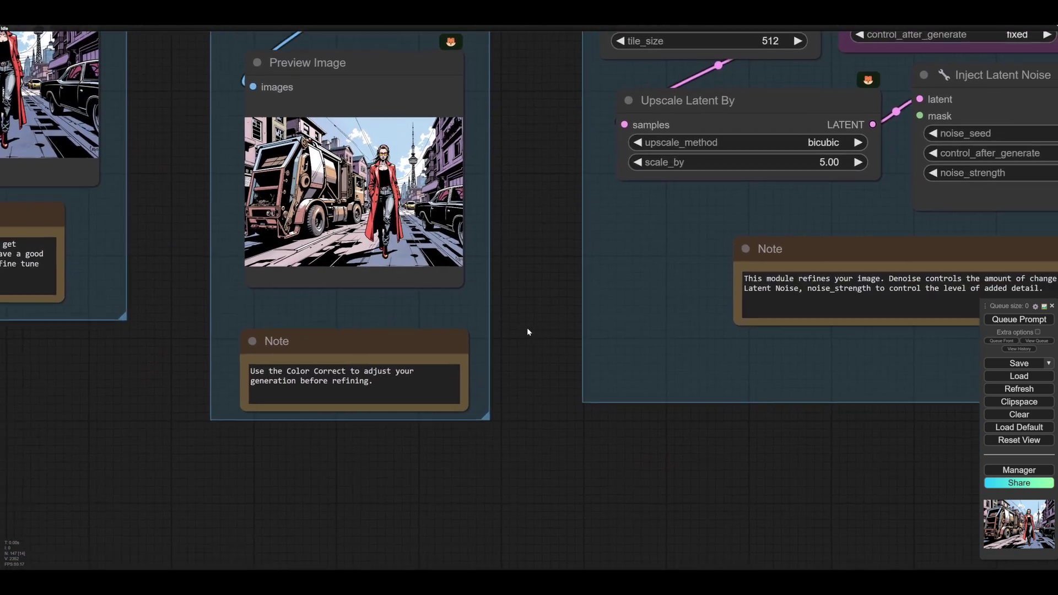
drag(530, 479, 665, 448)
scroll(597, 448, up, 3)
scroll(639, 401, down, 2)
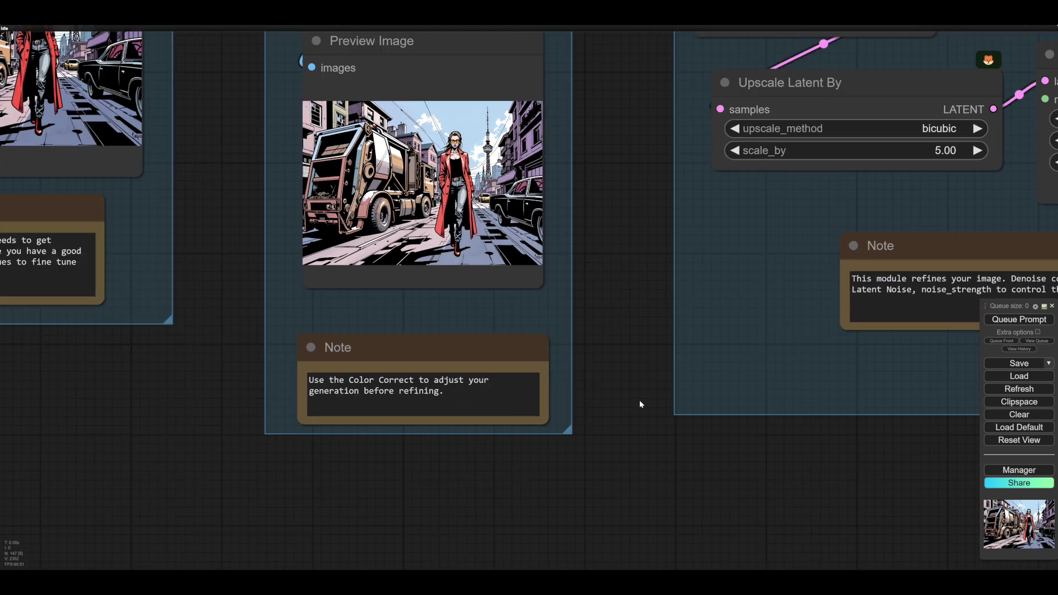
drag(630, 326, 635, 382)
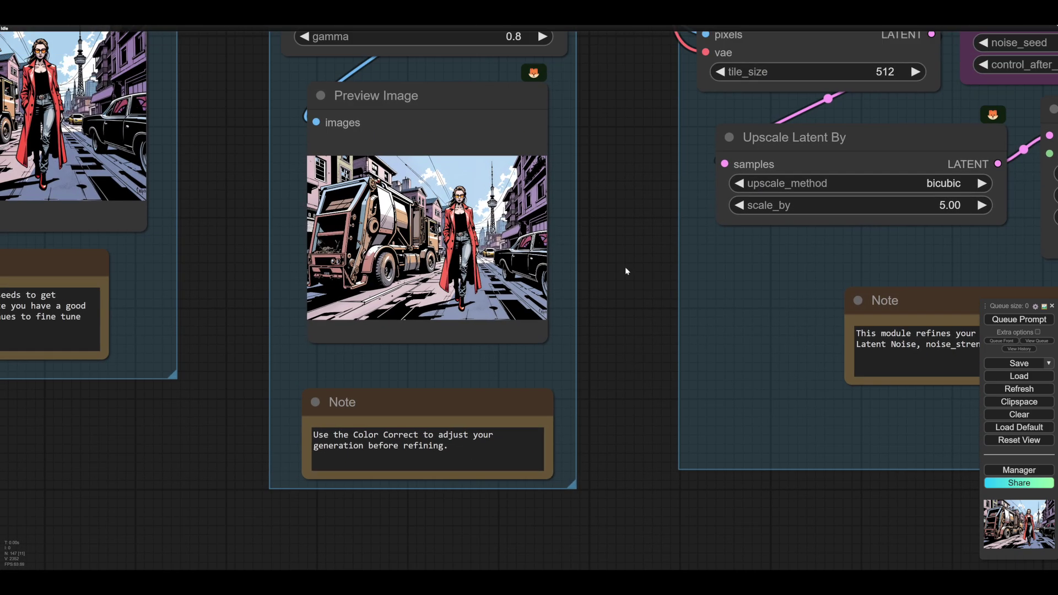
drag(625, 267, 600, 269)
drag(606, 317, 617, 251)
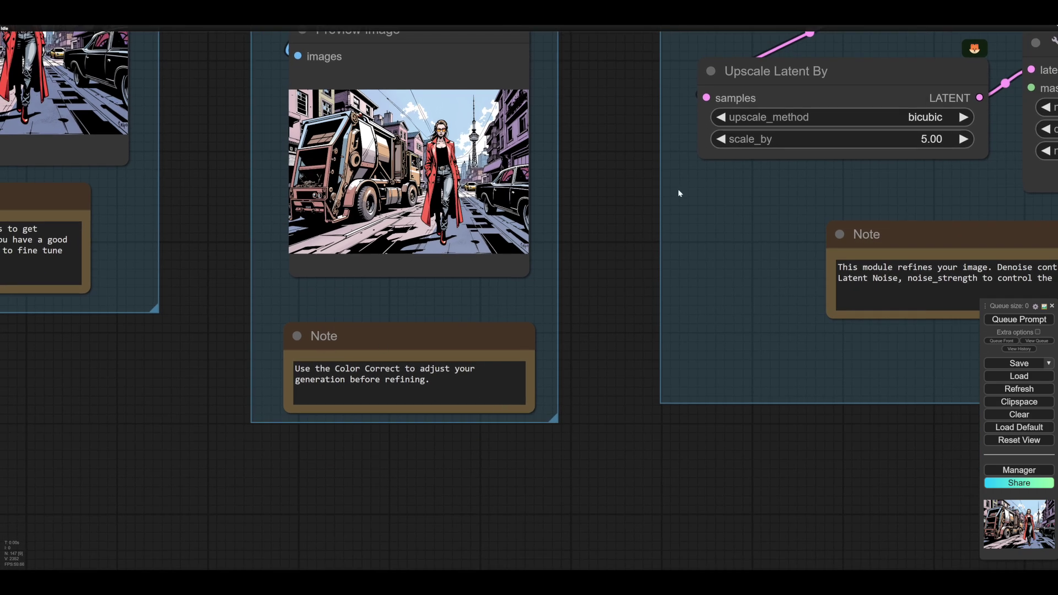
drag(680, 194, 702, 432)
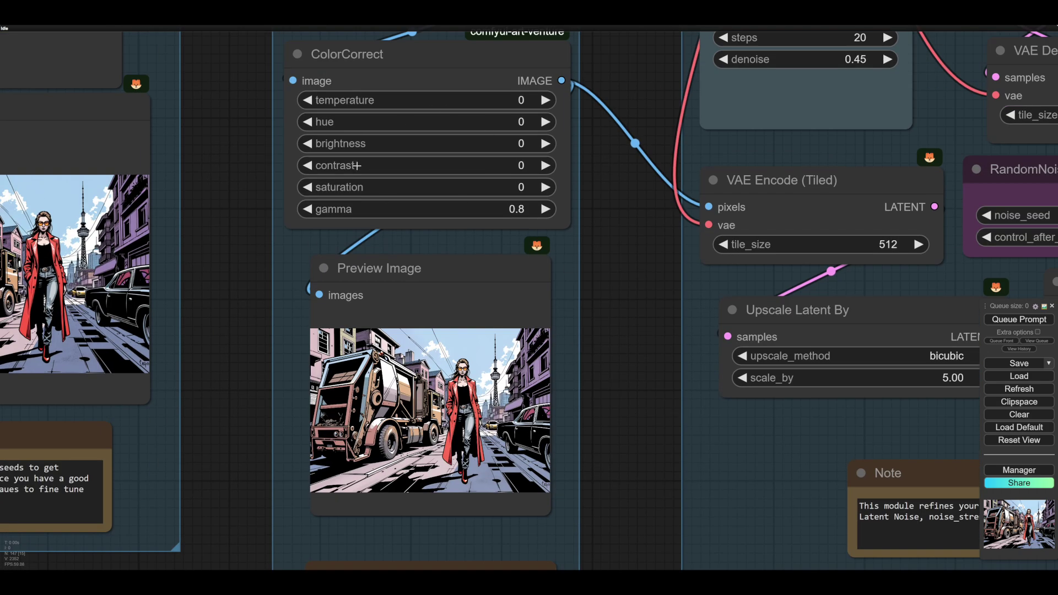
drag(621, 384, 574, 257)
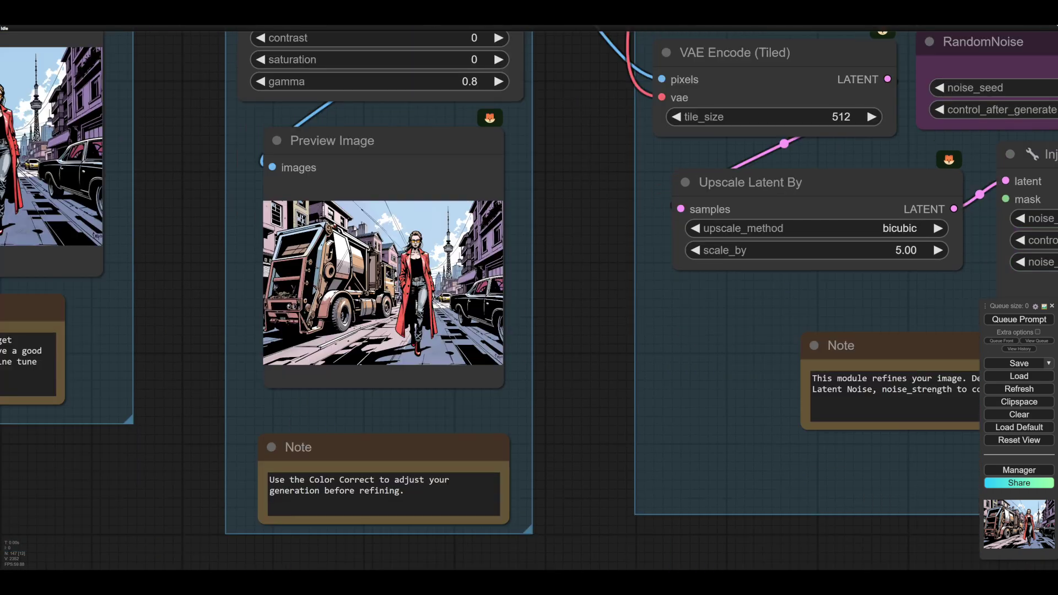
scroll(621, 301, down, 3)
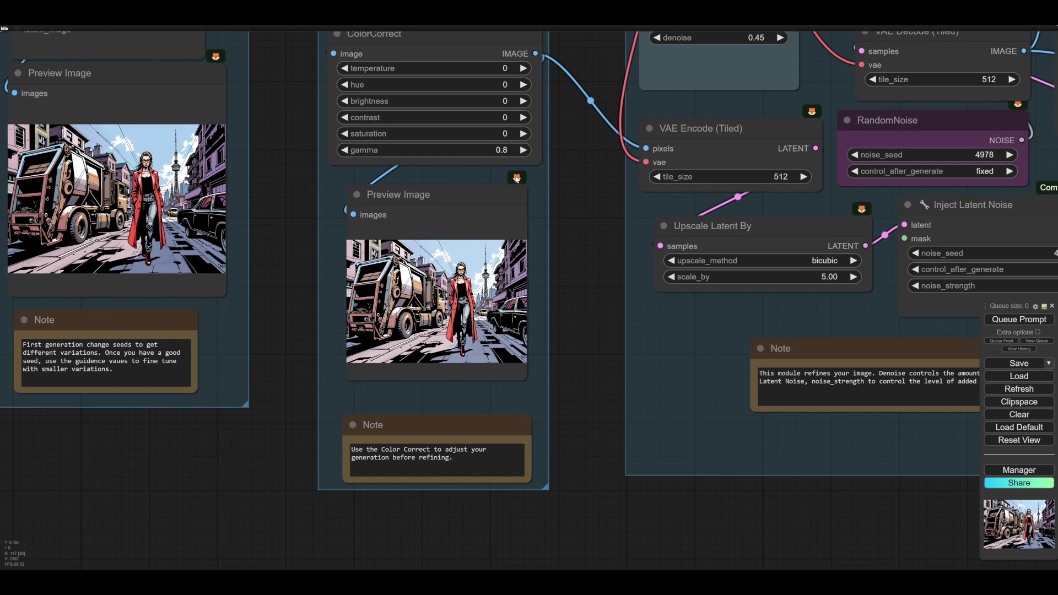
Step: Survey the Refine group's BasicScheduler, RandomNoise and latent nodes, with its note on denoise and noise_strength
scroll(537, 251, down, 3)
scroll(633, 480, up, 3)
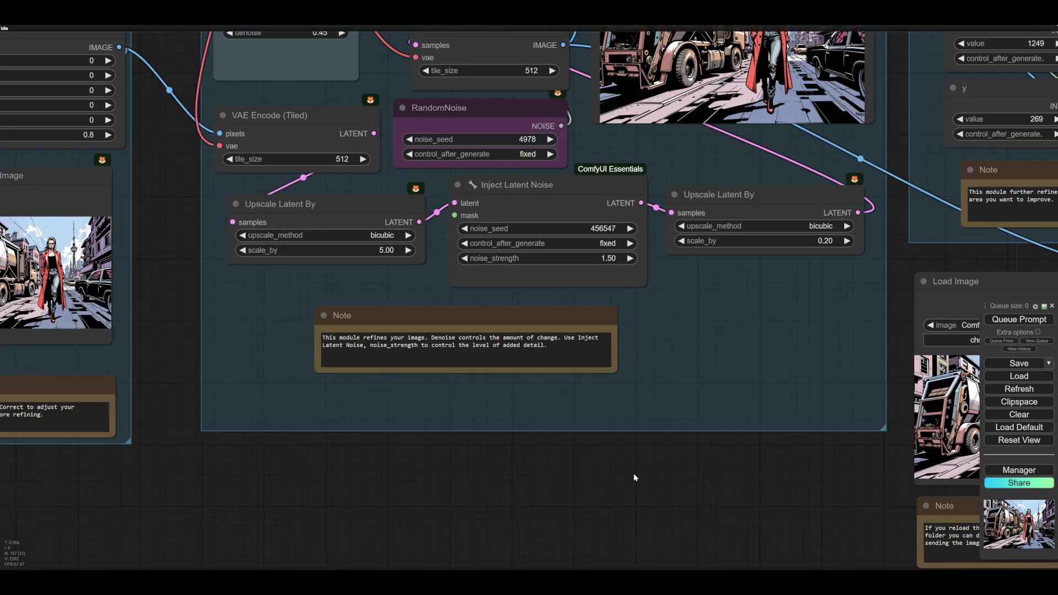
drag(683, 398, 596, 461)
scroll(618, 438, down, 2)
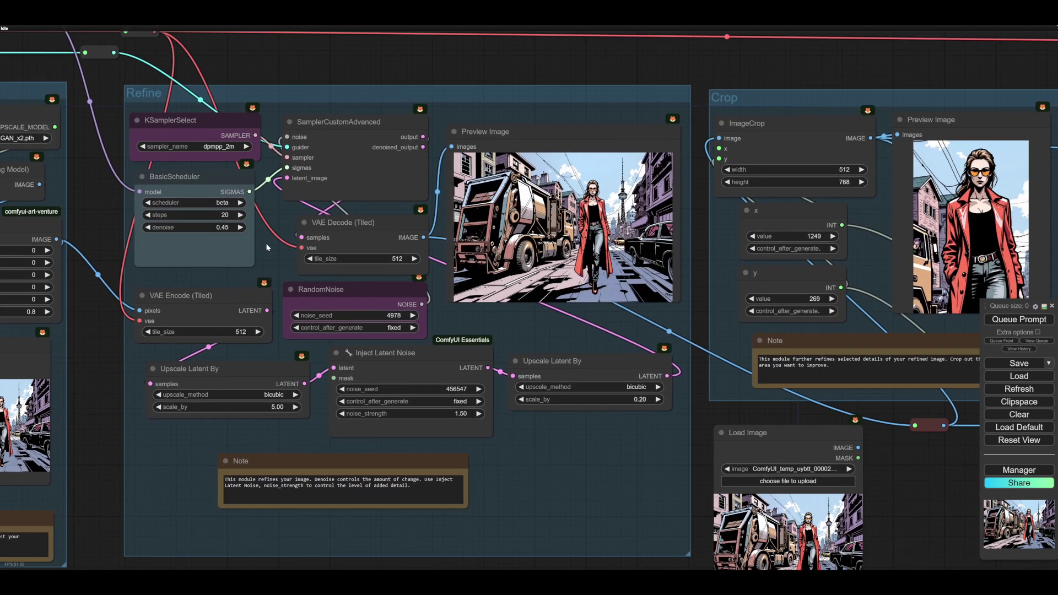
mouse_move(270, 245)
mouse_down()
mouse_move(282, 249)
mouse_move(276, 243)
mouse_up()
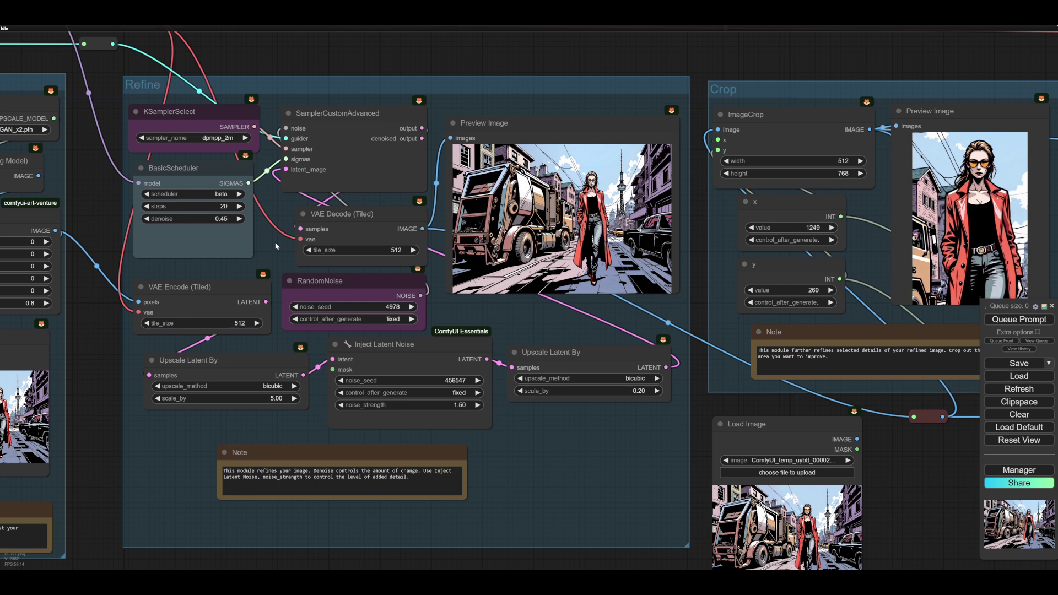
mouse_move(544, 441)
mouse_down()
mouse_move(517, 440)
mouse_move(543, 438)
mouse_up()
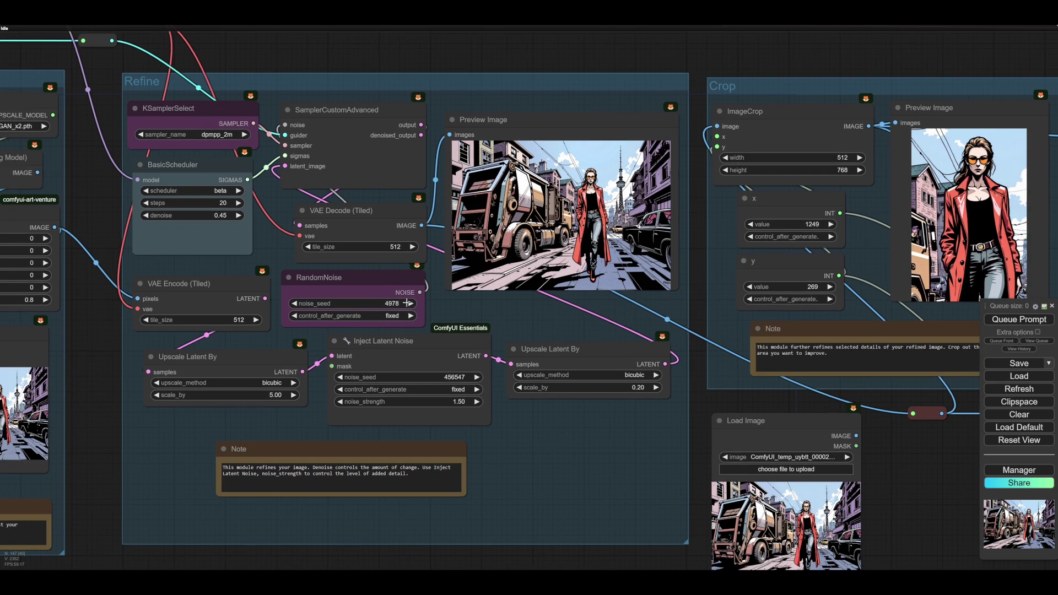
drag(560, 443, 598, 483)
scroll(595, 443, up, 1)
scroll(595, 444, up, 1)
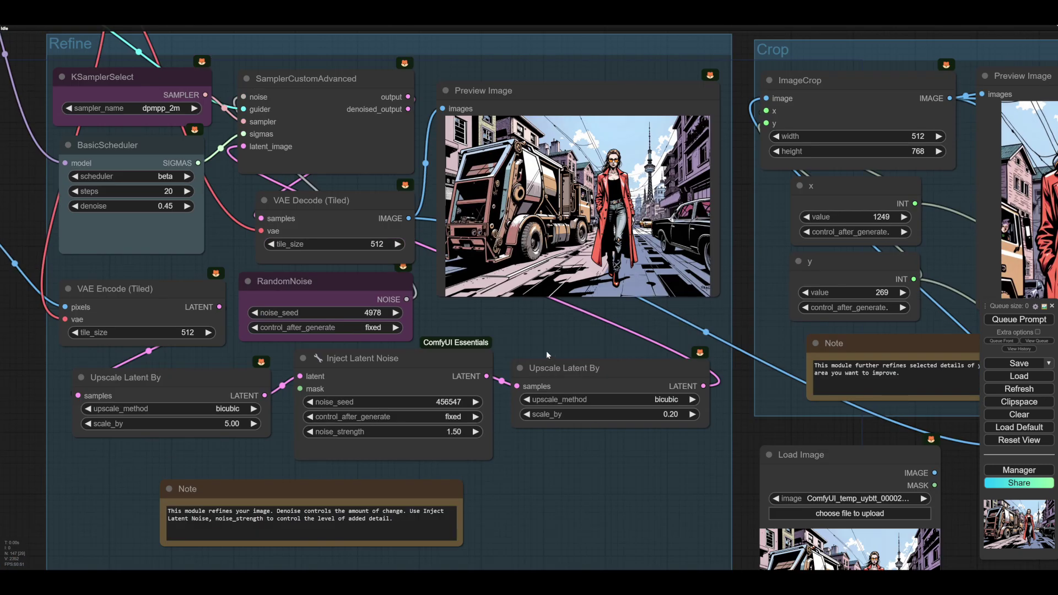
drag(524, 332, 557, 308)
drag(564, 441, 582, 471)
scroll(565, 464, up, 1)
scroll(564, 465, down, 1)
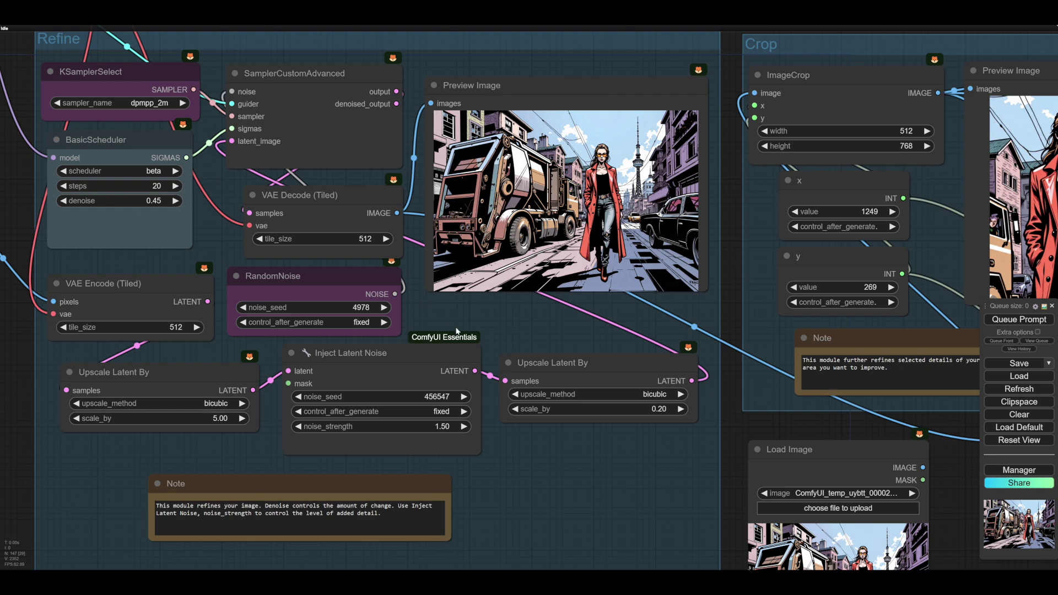
Step: Study the Inject Latent Noise settings and the Upscale Latent By nodes placed before and after it in the Refine group
scroll(518, 312, up, 3)
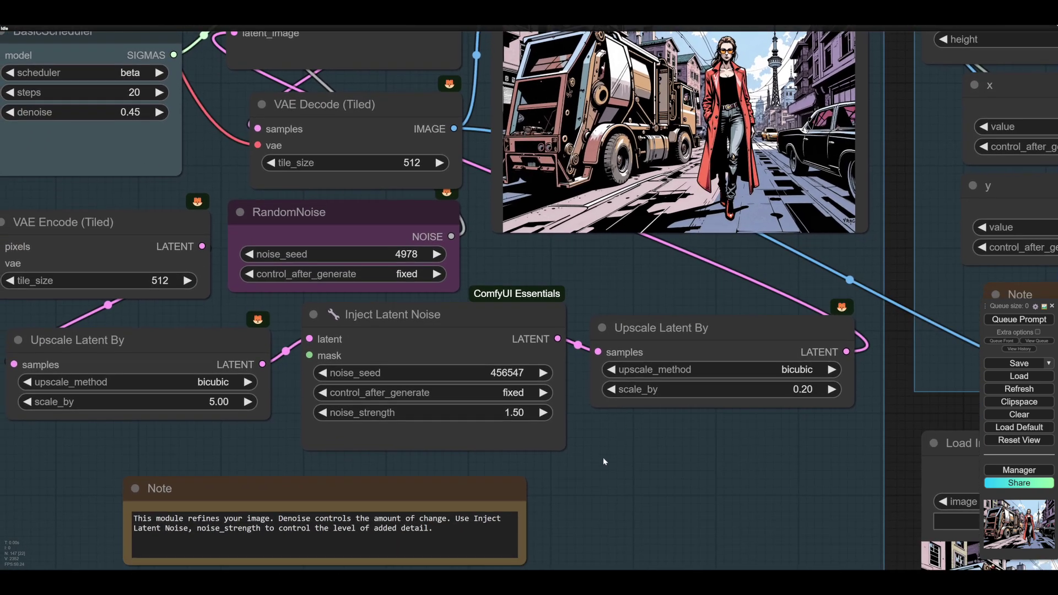
drag(603, 459, 741, 442)
scroll(654, 426, up, 1)
scroll(684, 440, down, 2)
scroll(730, 427, up, 3)
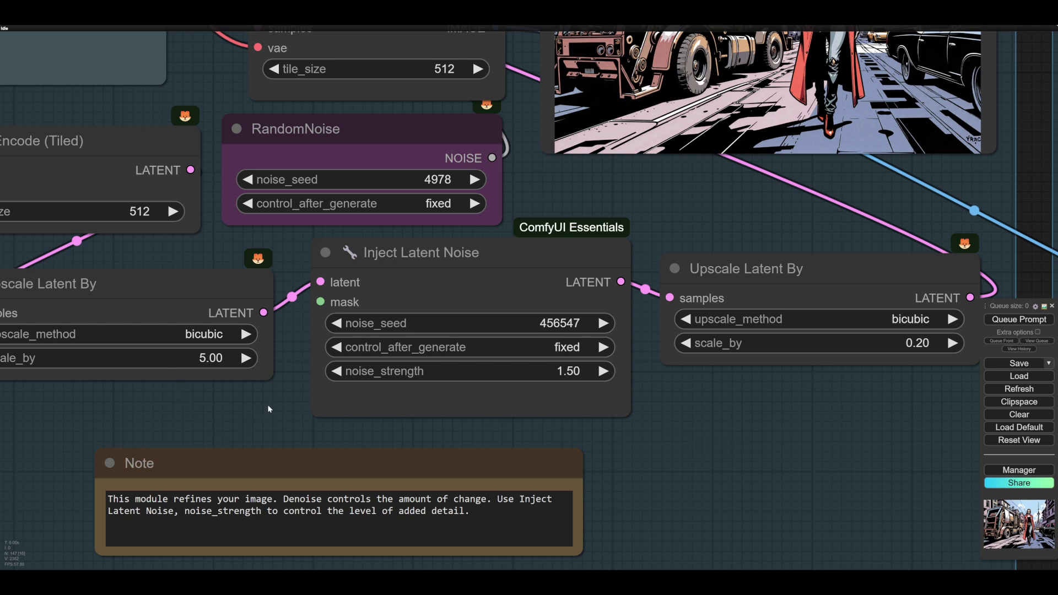
drag(269, 409, 218, 407)
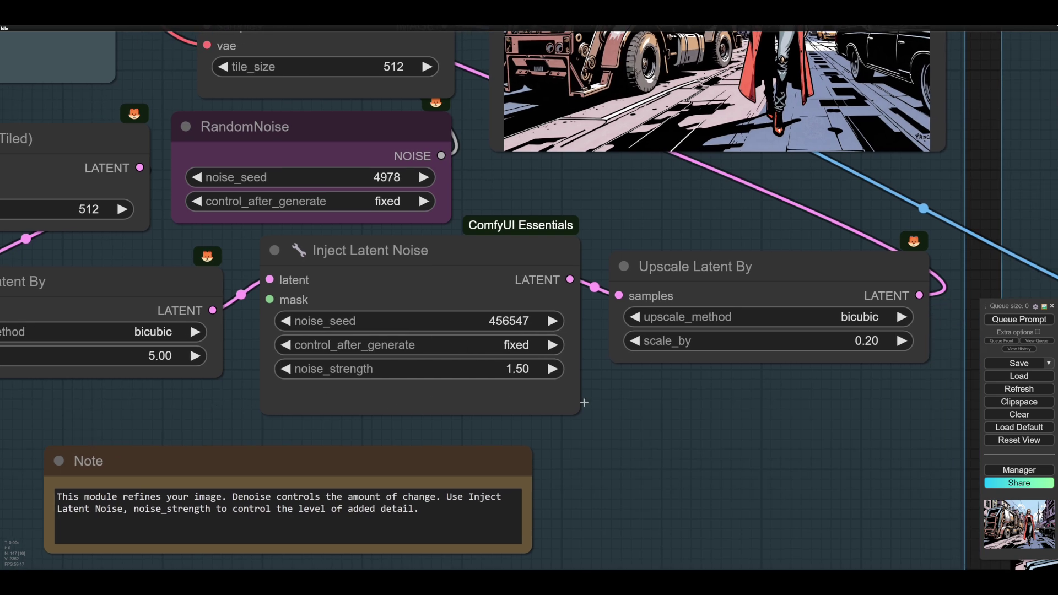
drag(655, 428, 605, 459)
scroll(666, 443, down, 2)
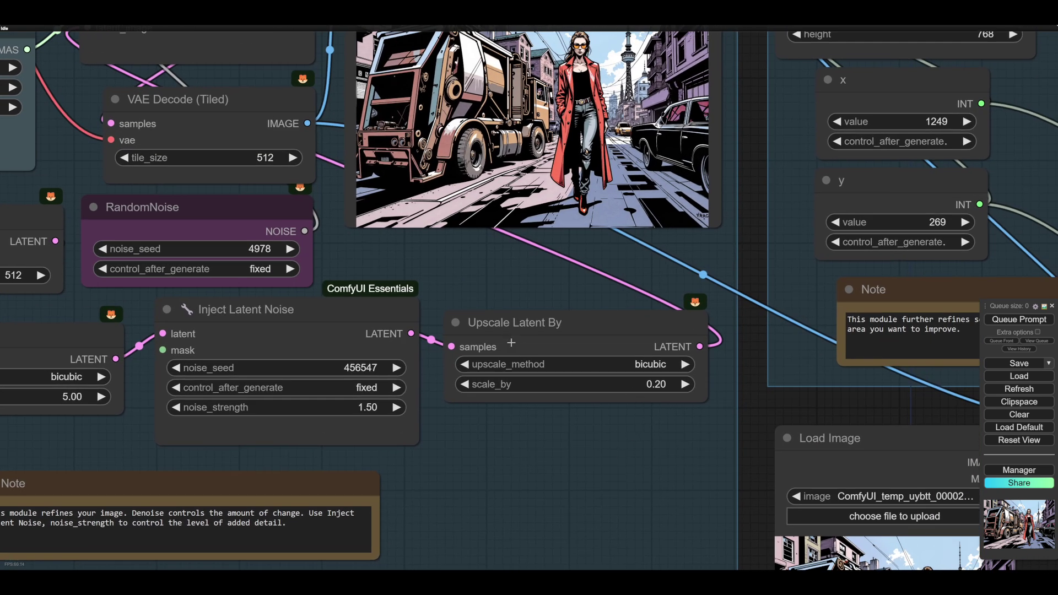
drag(549, 478, 534, 500)
drag(455, 307, 477, 284)
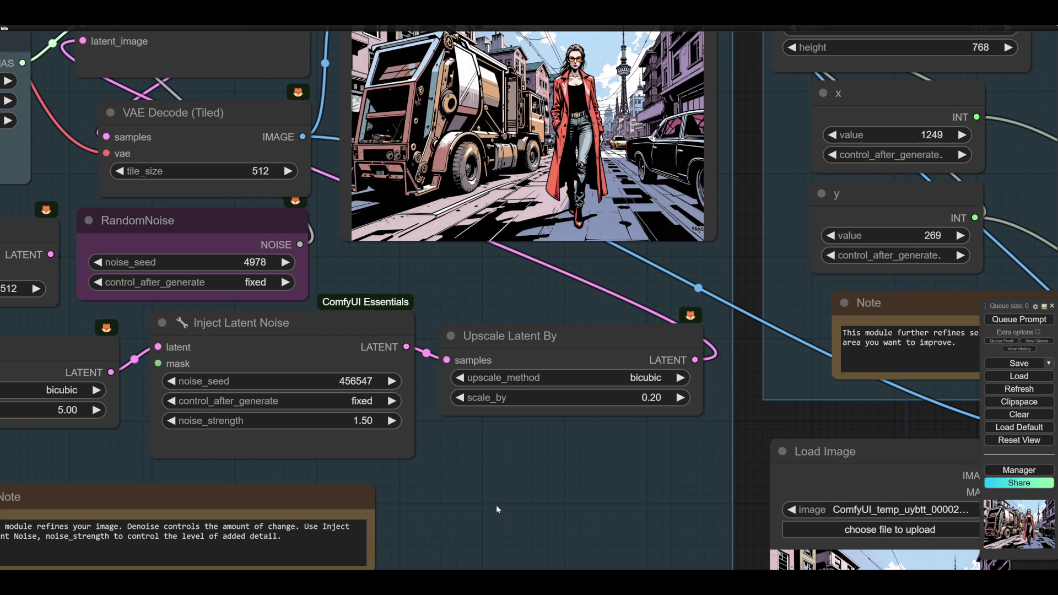
Step: Inspect the enlarged Refine preview image for added detail in the truck, the coat and the city background
drag(471, 229, 441, 366)
scroll(427, 269, up, 10)
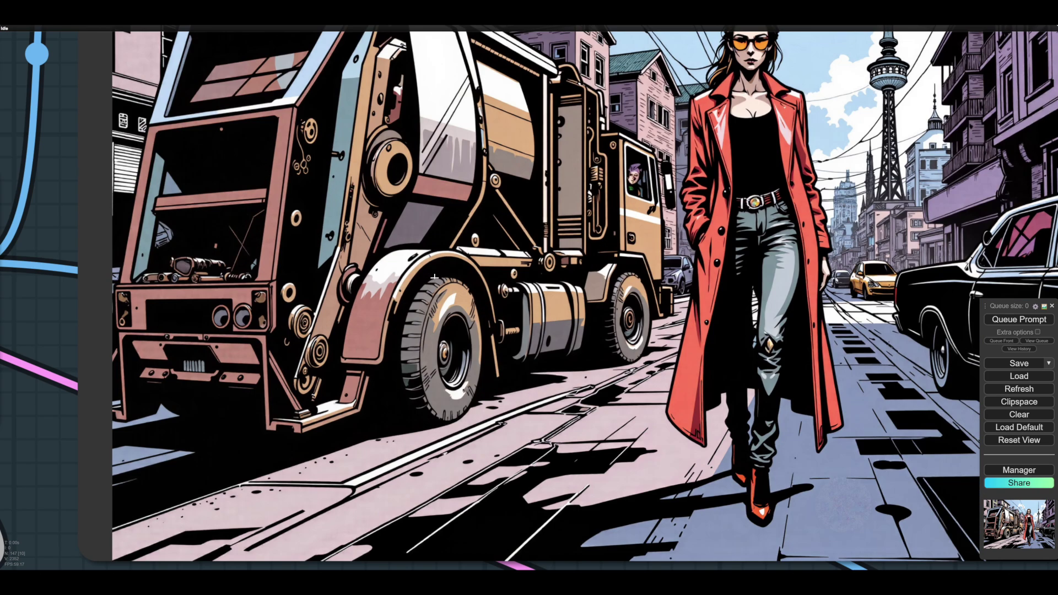
scroll(435, 277, up, 1)
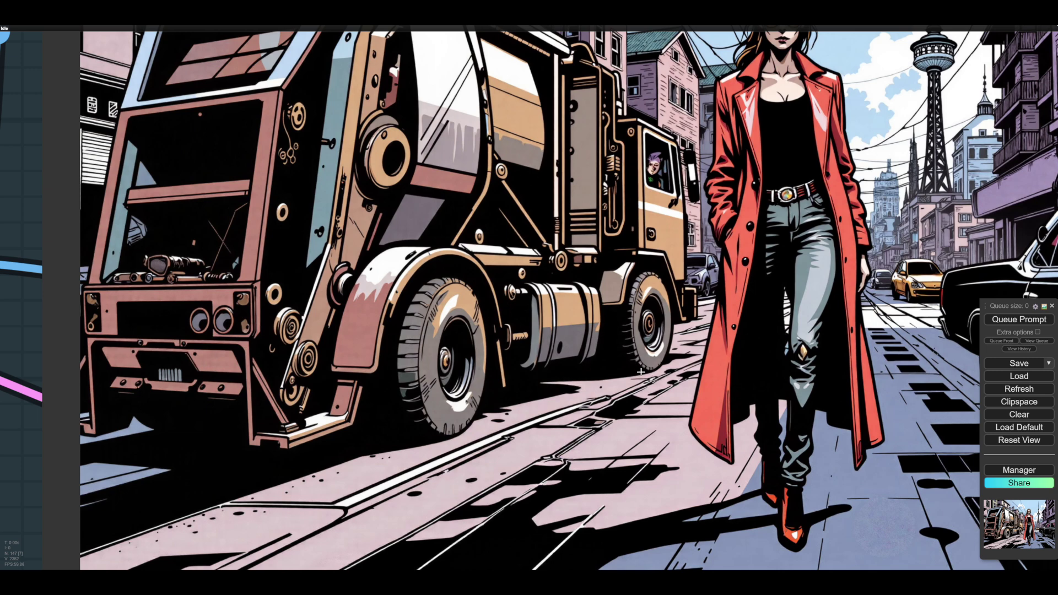
scroll(633, 408, down, 1)
scroll(634, 408, down, 1)
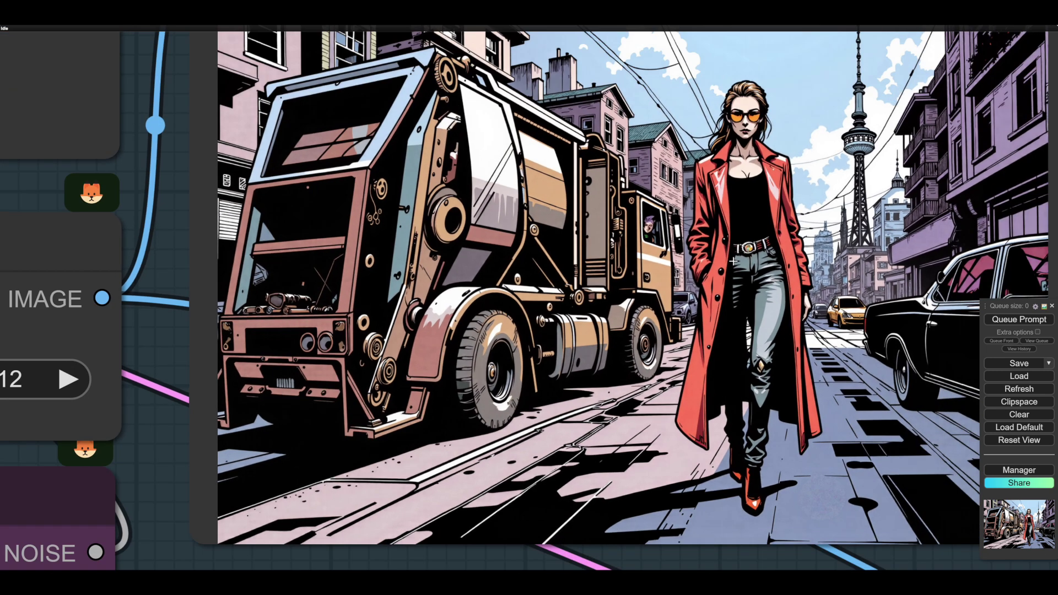
scroll(852, 201, up, 6)
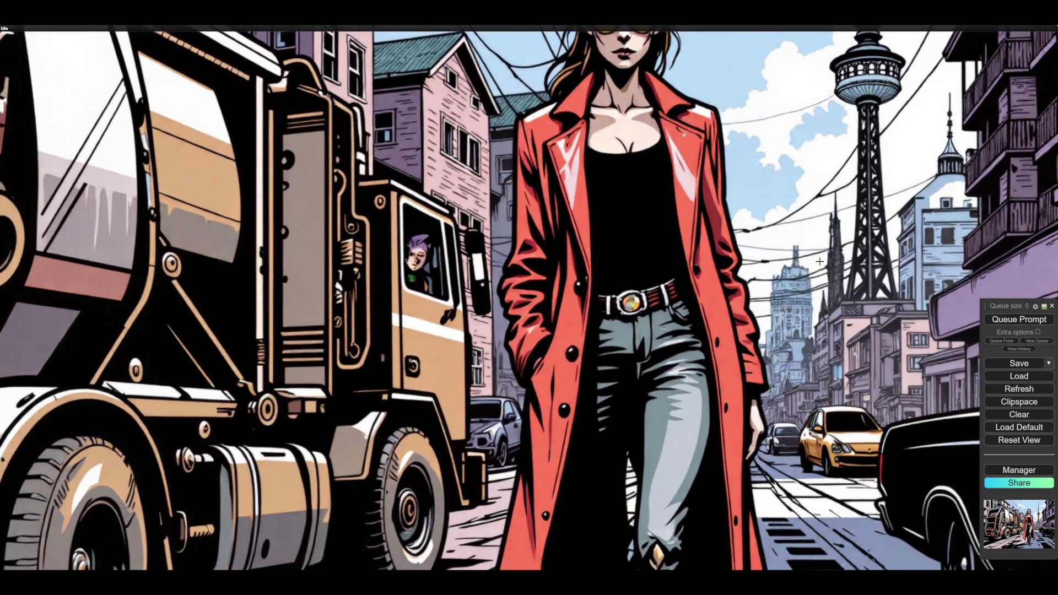
scroll(818, 265, down, 8)
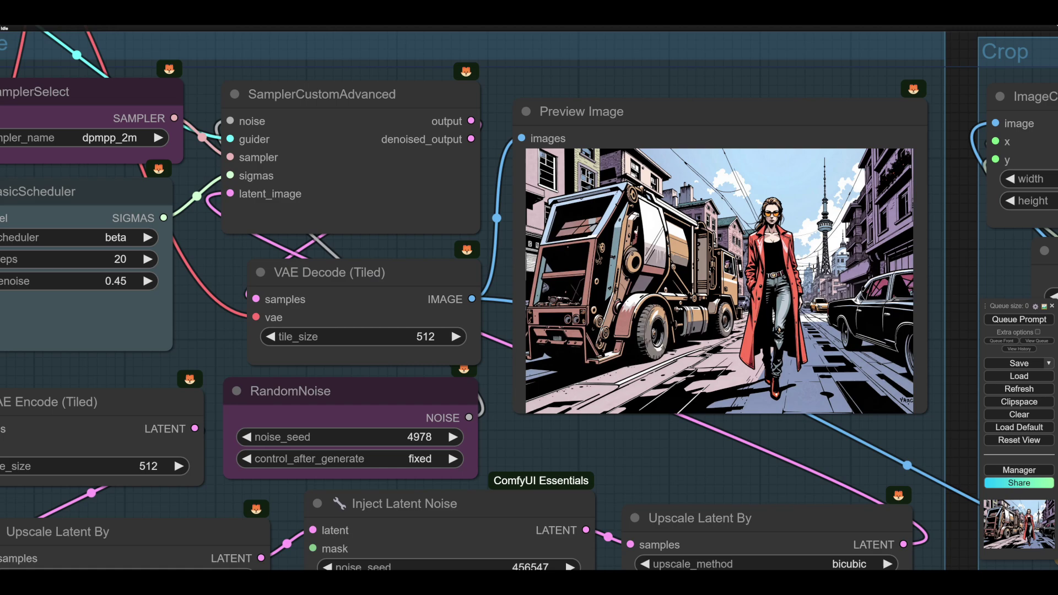
Step: Examine the woman's face and the tower in the Refine preview, and compare the image with the Crop group's preview
drag(742, 430, 747, 292)
scroll(747, 517, down, 3)
drag(748, 518, 481, 539)
scroll(657, 441, down, 5)
scroll(504, 287, up, 4)
scroll(502, 285, up, 20)
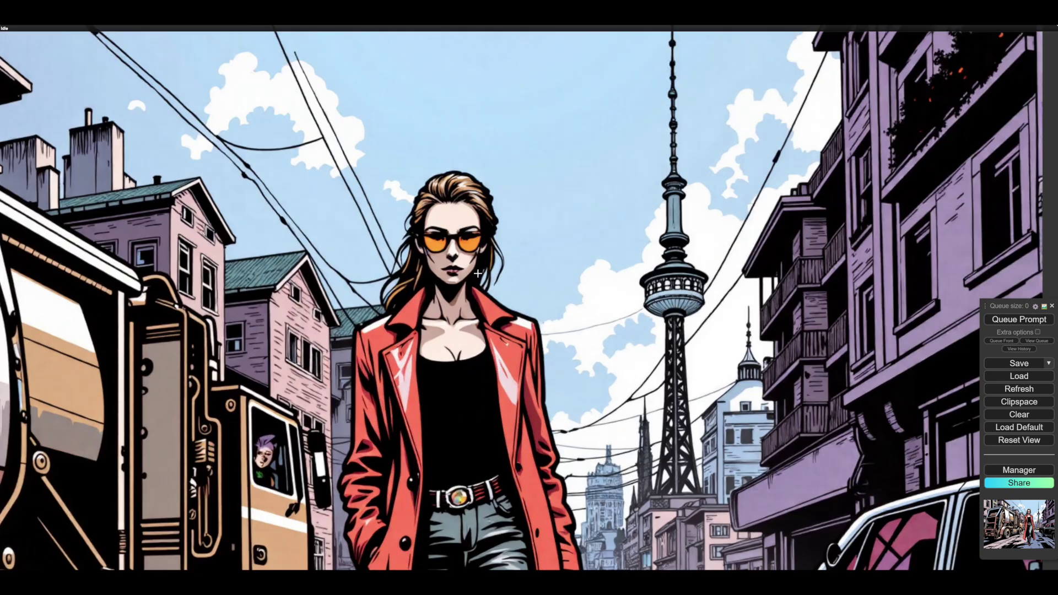
scroll(515, 303, up, 2)
scroll(515, 304, down, 10)
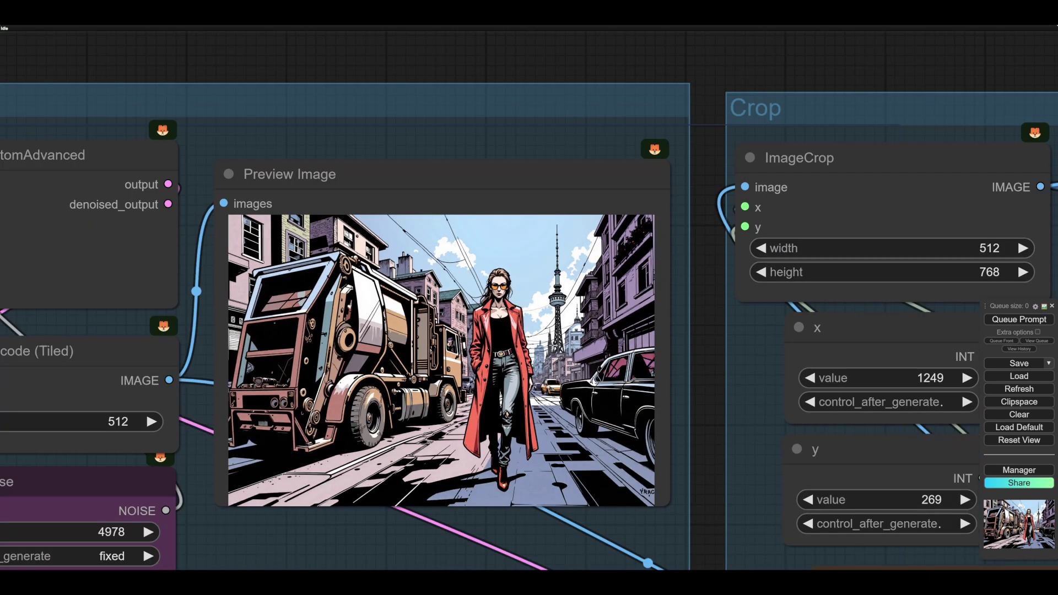
scroll(602, 355, down, 5)
drag(626, 487, 511, 505)
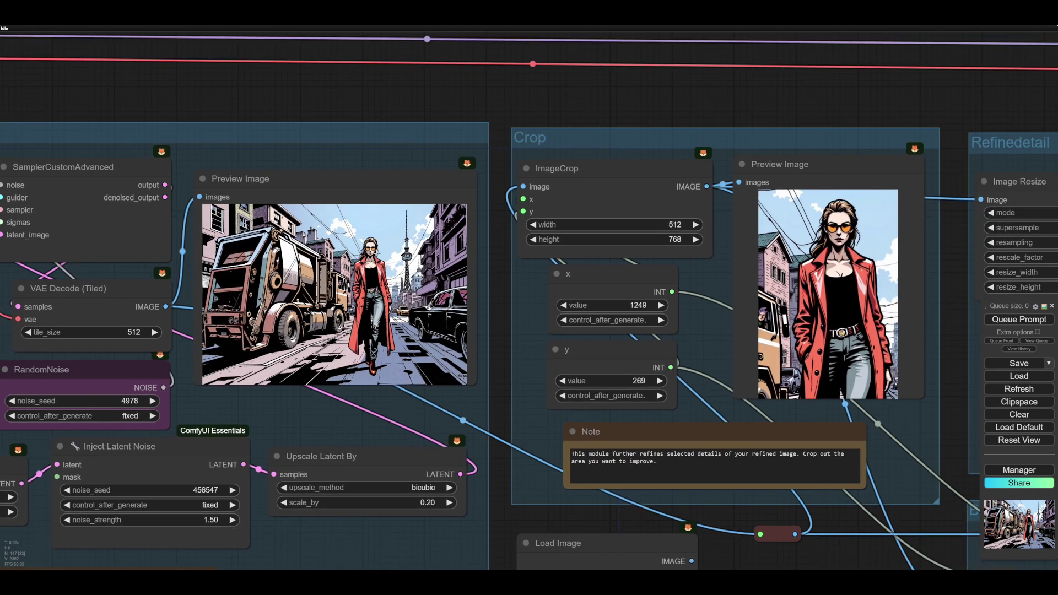
Step: Study the Crop group's ImageCrop width and height, its x and y value nodes, the note and the cropped preview
drag(539, 518, 256, 512)
drag(665, 335, 670, 391)
scroll(451, 365, up, 4)
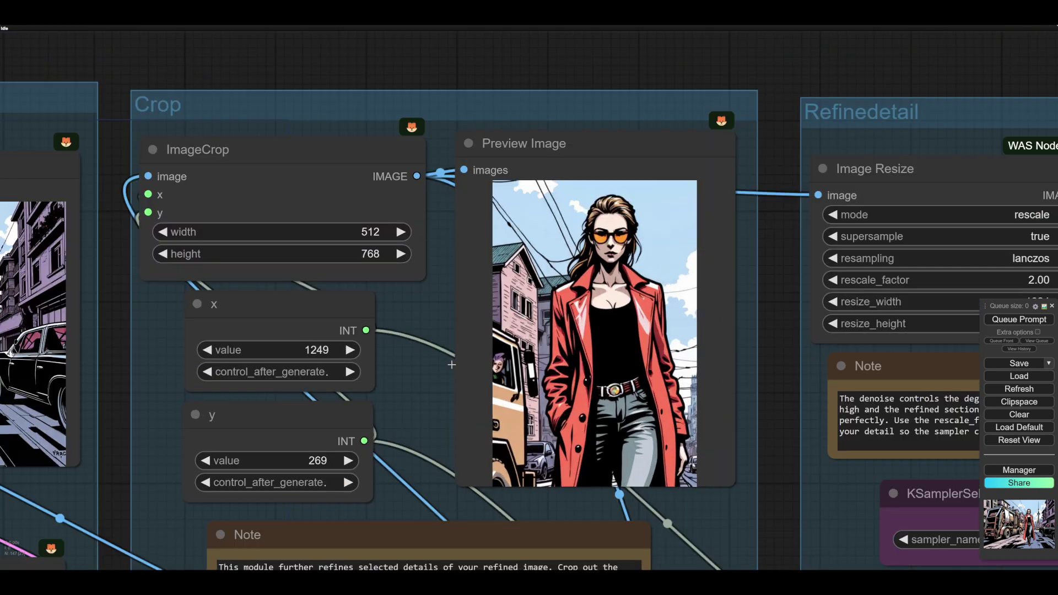
drag(429, 304, 435, 259)
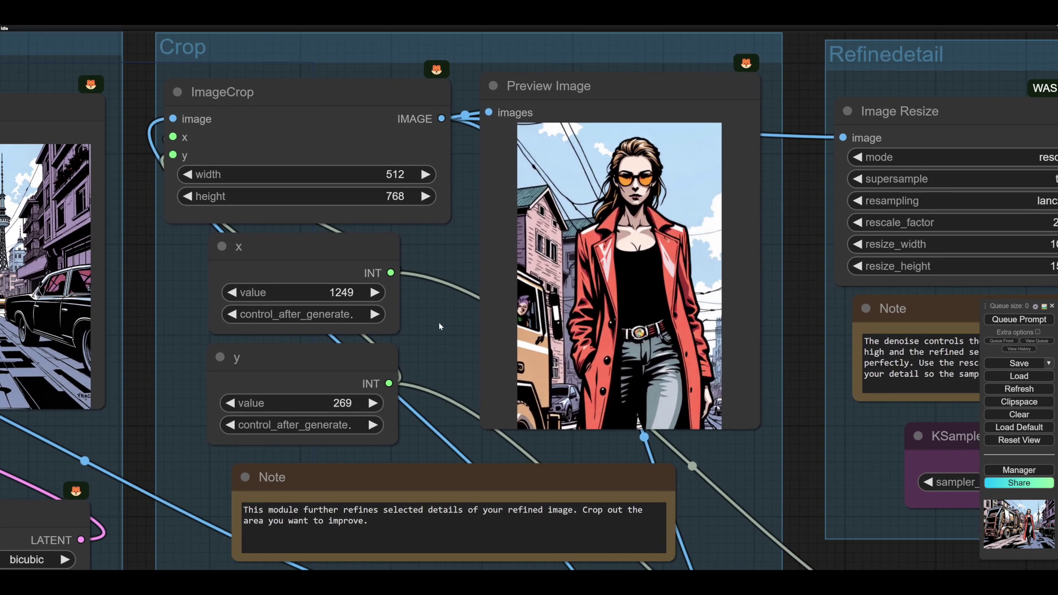
drag(439, 322, 448, 282)
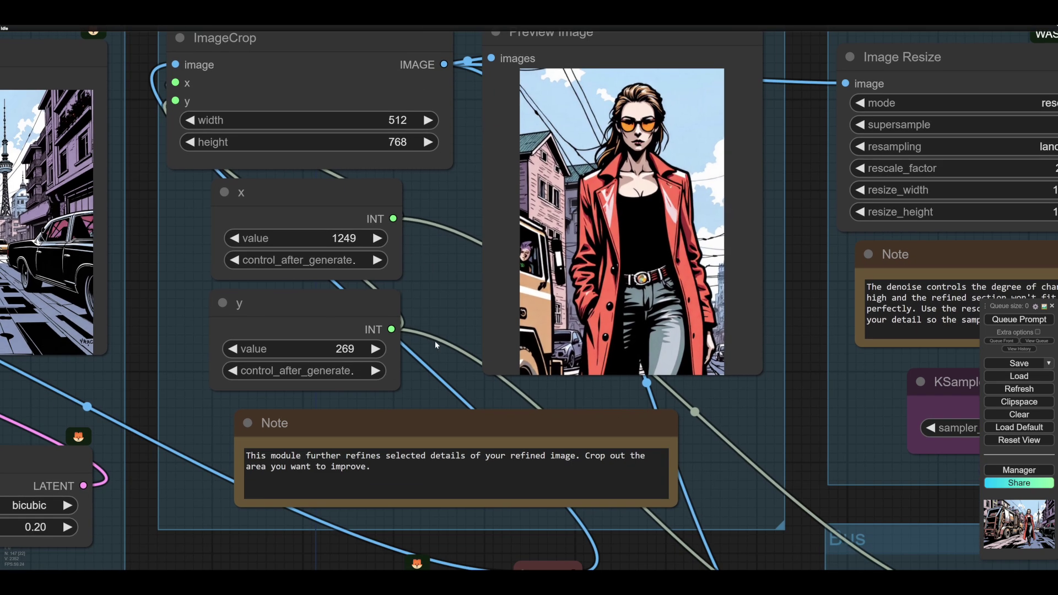
drag(802, 365, 759, 319)
scroll(760, 319, down, 4)
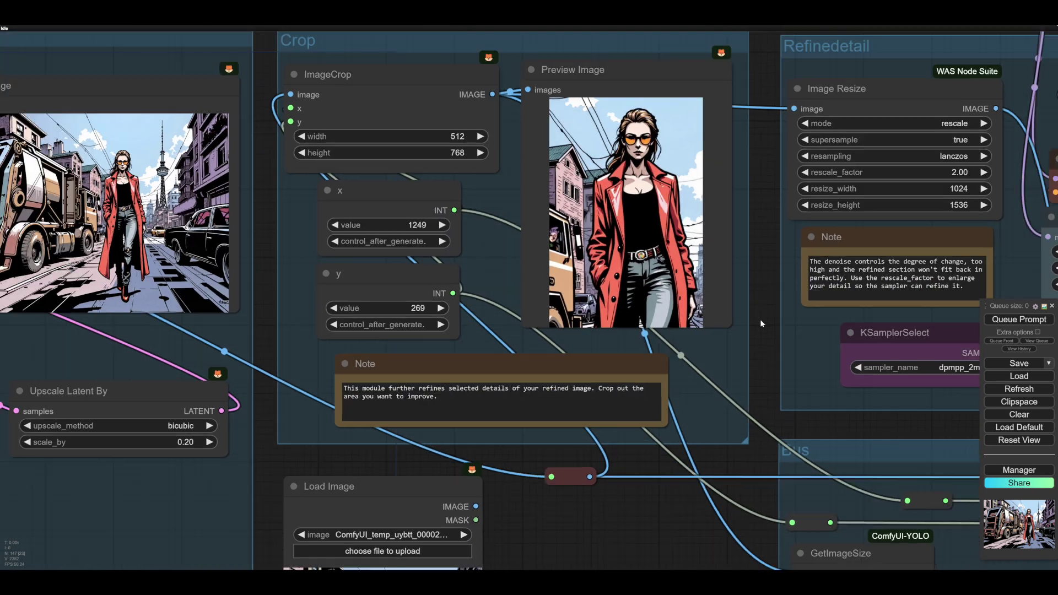
Step: Survey the Refinedetail group from its Image Resize and sampler nodes across to its preview image
drag(821, 380, 716, 411)
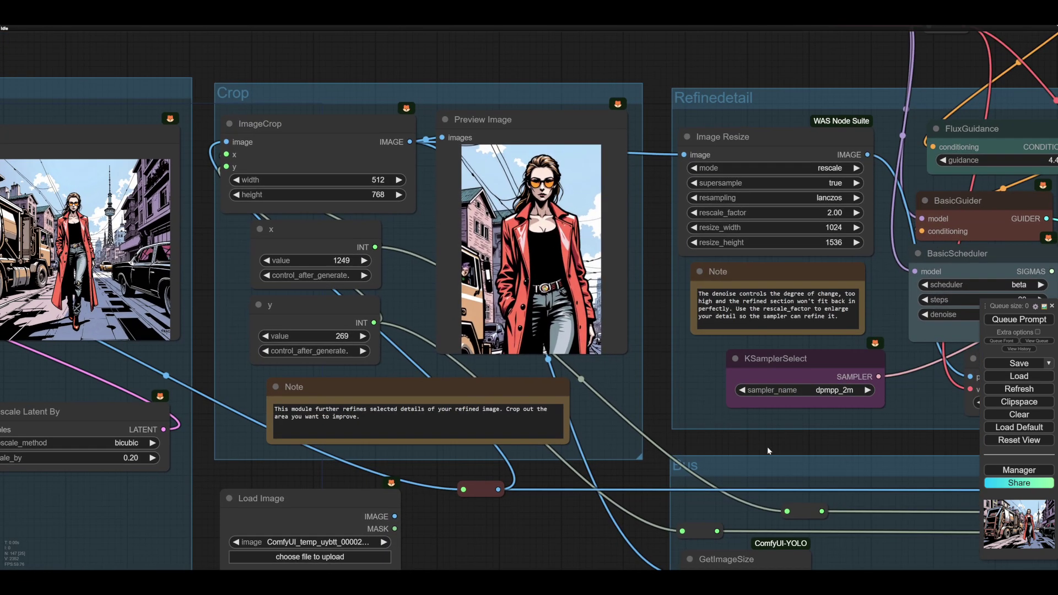
drag(767, 447, 491, 432)
scroll(648, 474, down, 4)
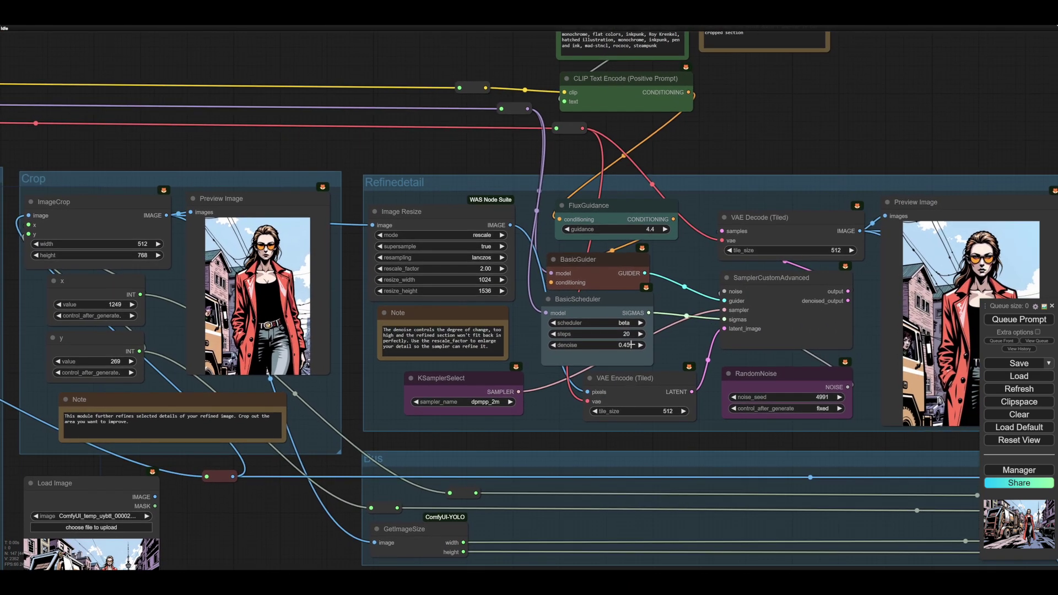
drag(663, 438, 521, 432)
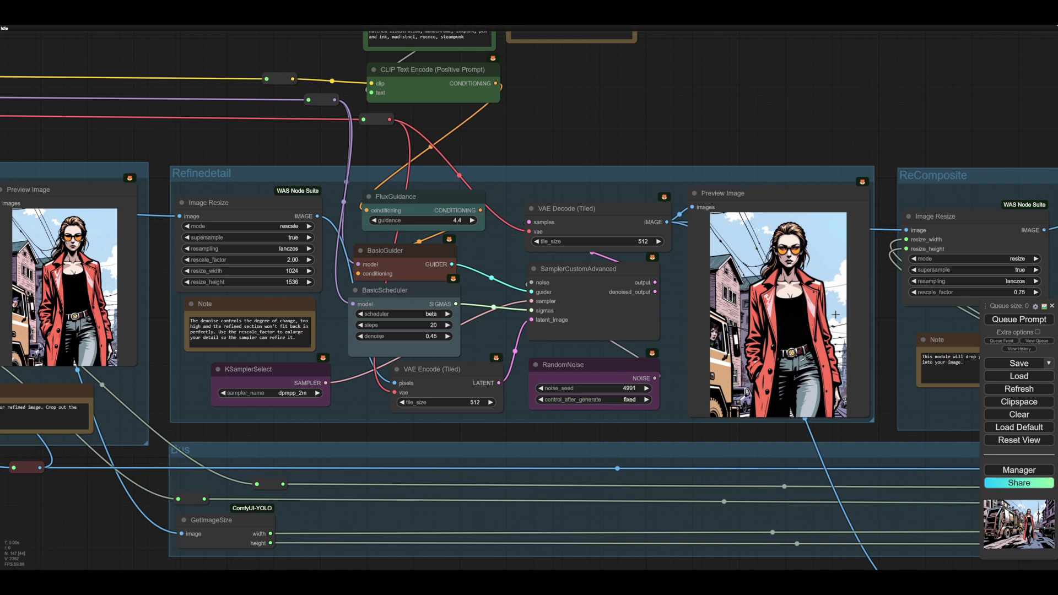
drag(697, 433, 719, 442)
Step: Read the Text Multiline prompt above the Refinedetail group and the note on rewriting it for the cropped area
drag(659, 137, 670, 348)
scroll(646, 281, up, 4)
scroll(625, 320, up, 1)
scroll(625, 320, up, 1)
drag(625, 320, 695, 410)
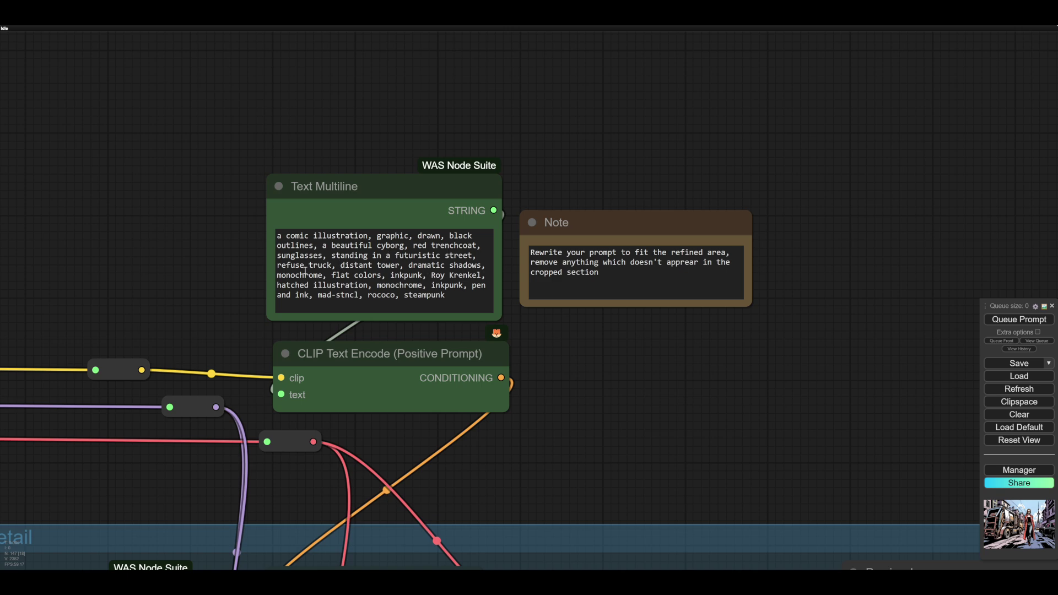
scroll(607, 283, down, 3)
drag(650, 296, 509, 159)
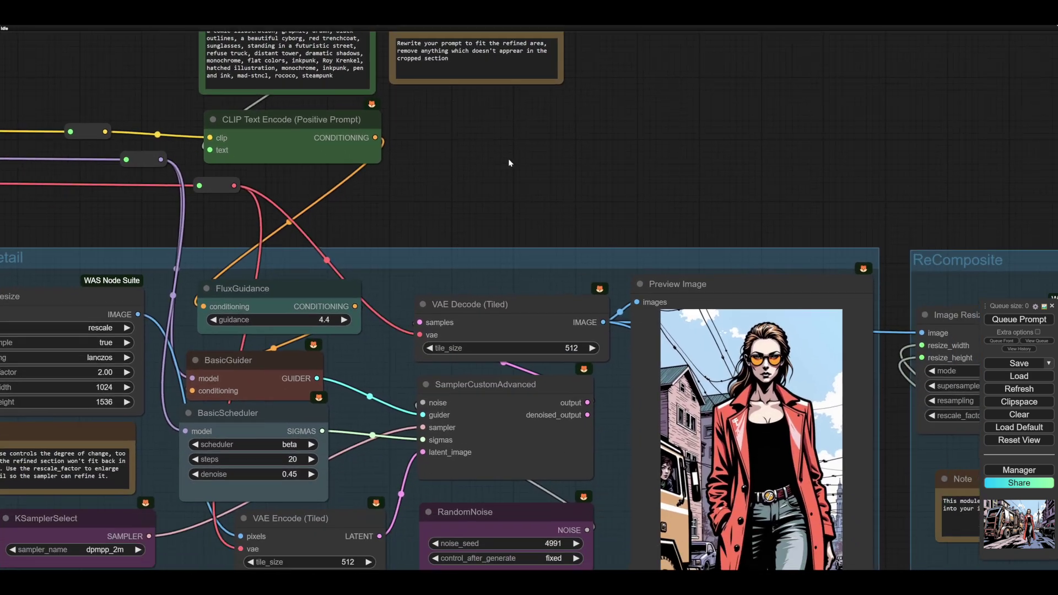
Step: Review the Refinedetail group's RandomNoise, BasicScheduler denoise and Image Resize rescale_factor settings alongside its note
drag(689, 147, 675, 33)
scroll(579, 479, up, 2)
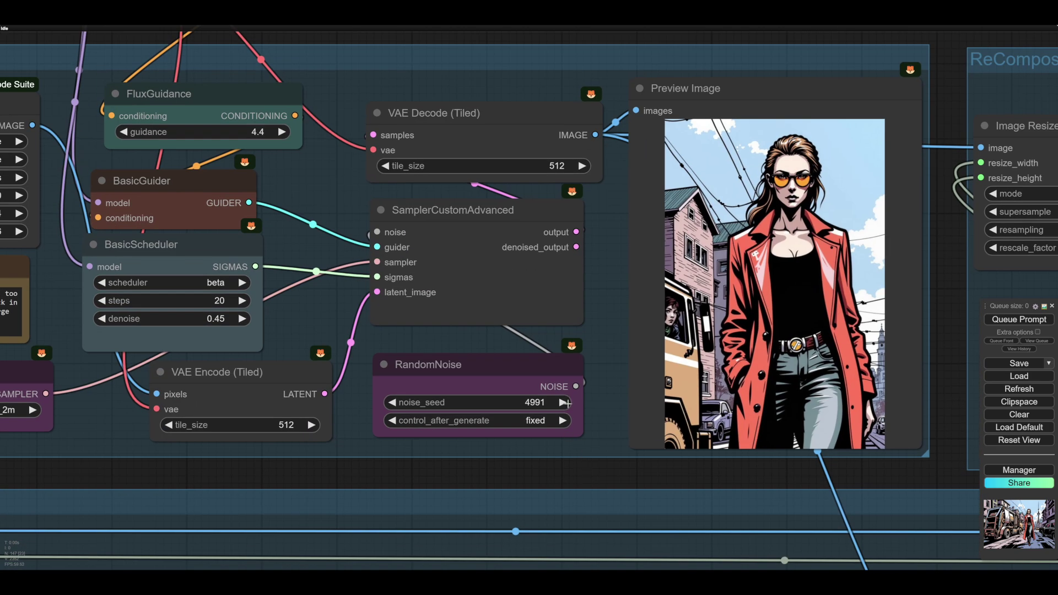
drag(606, 468, 792, 478)
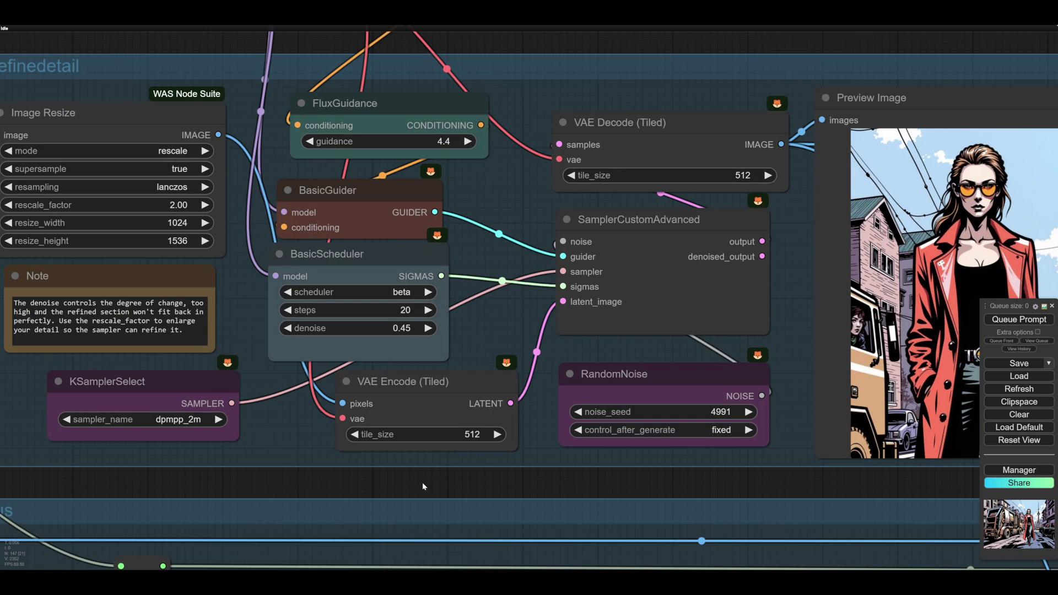
drag(422, 484, 535, 496)
drag(358, 315, 661, 346)
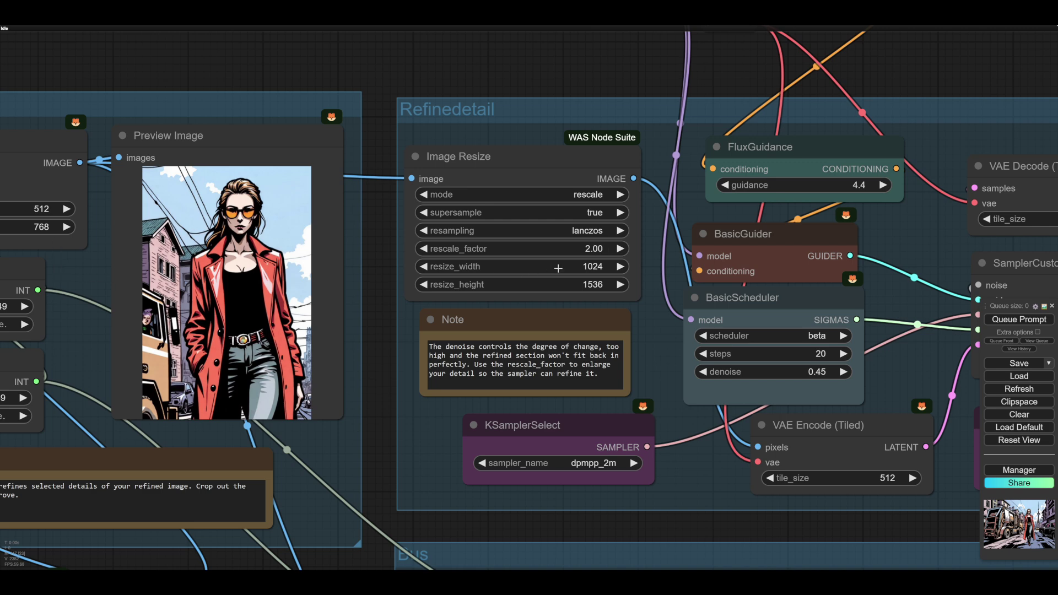
Step: Inspect the Refinedetail preview image up close, checking the woman's face, the coat and the background buildings
drag(704, 472, 472, 420)
scroll(643, 471, down, 2)
drag(701, 487, 560, 480)
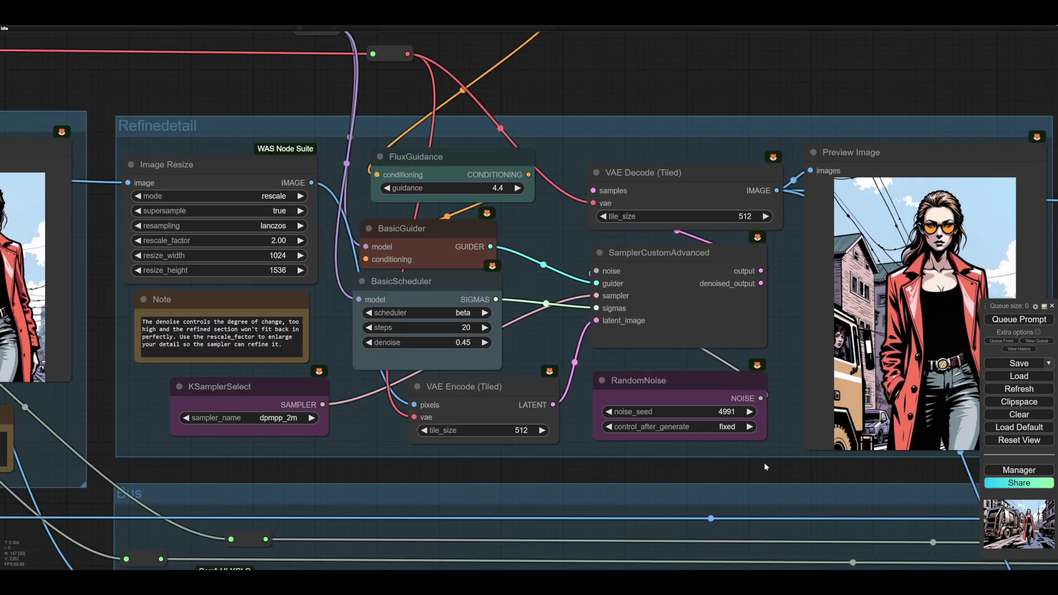
drag(734, 466, 387, 493)
scroll(529, 302, up, 8)
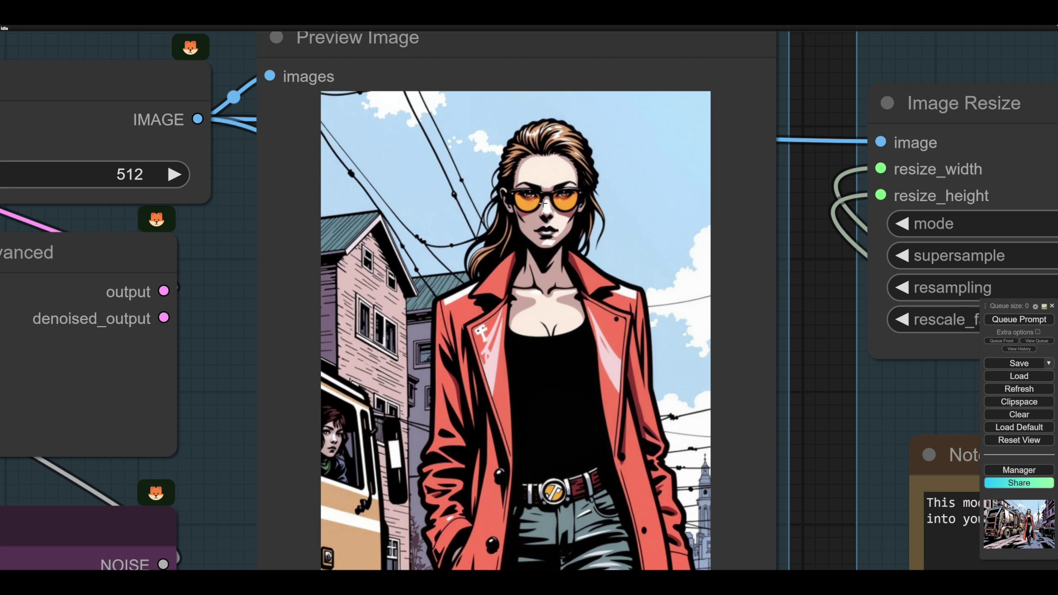
scroll(810, 332, down, 4)
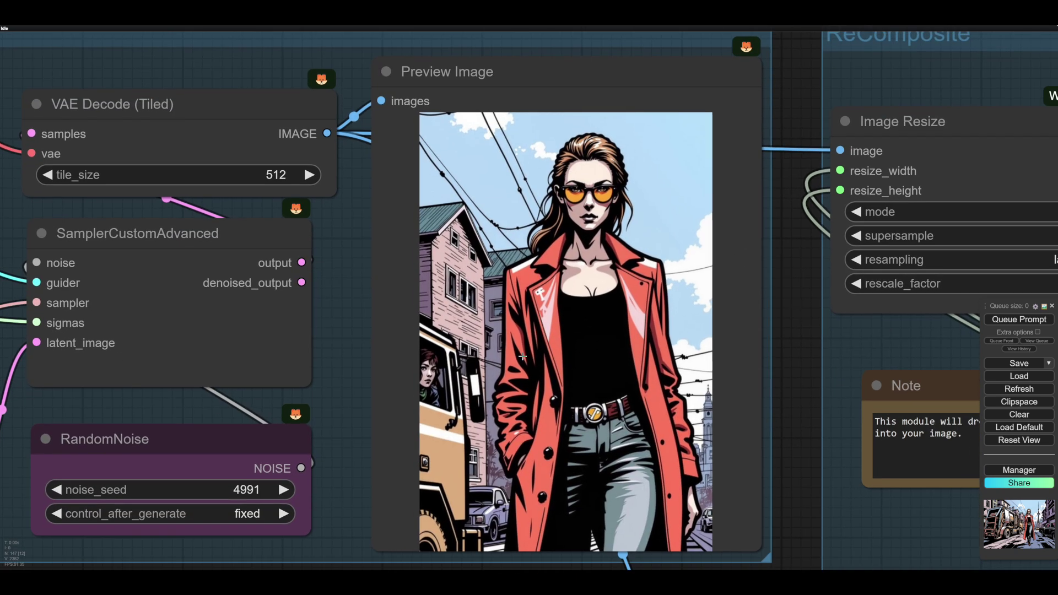
scroll(571, 271, up, 5)
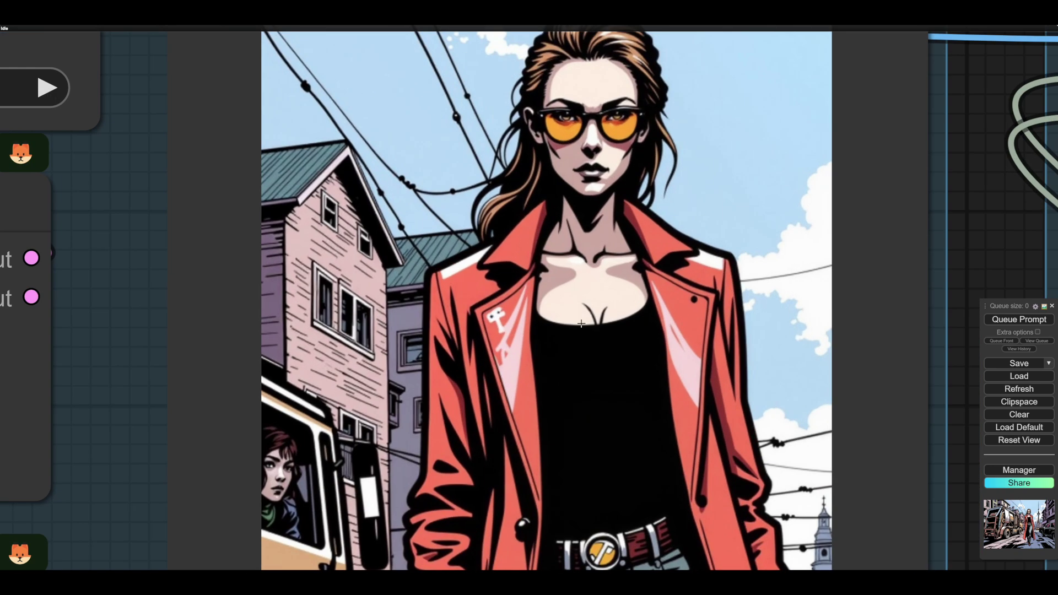
scroll(828, 329, down, 6)
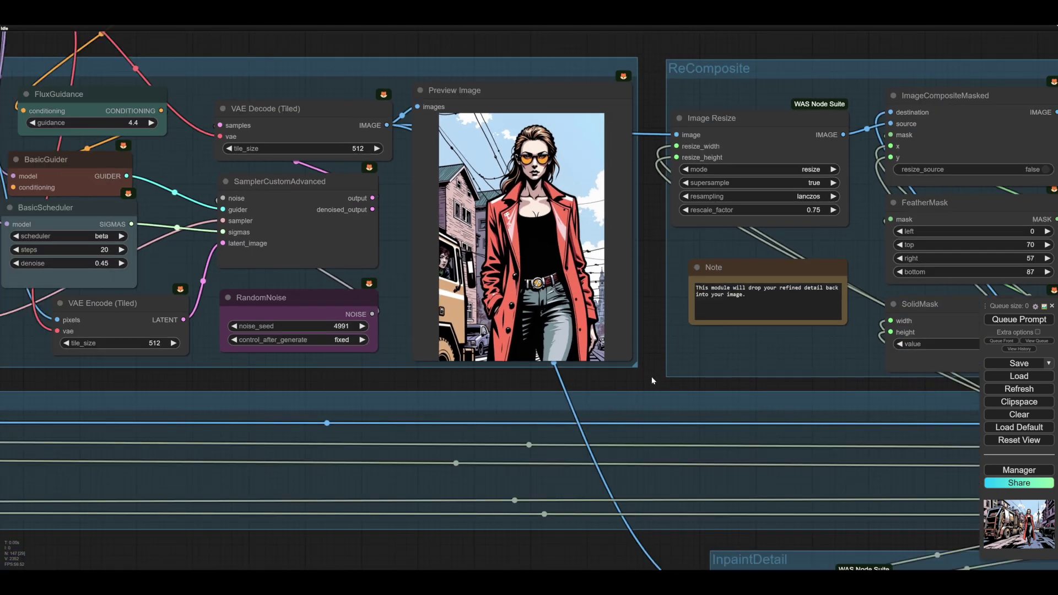
Step: Survey the ReComposite group's Image Resize, ImageCompositeMasked and mask nodes, its note and its preview
scroll(652, 376, down, 1)
drag(652, 376, 601, 354)
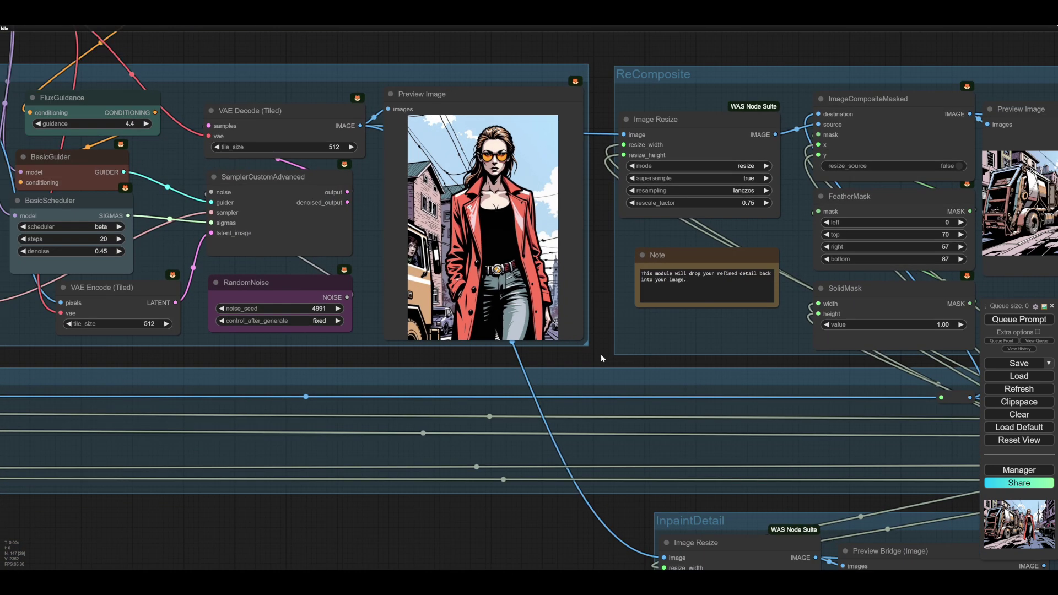
drag(705, 358, 531, 378)
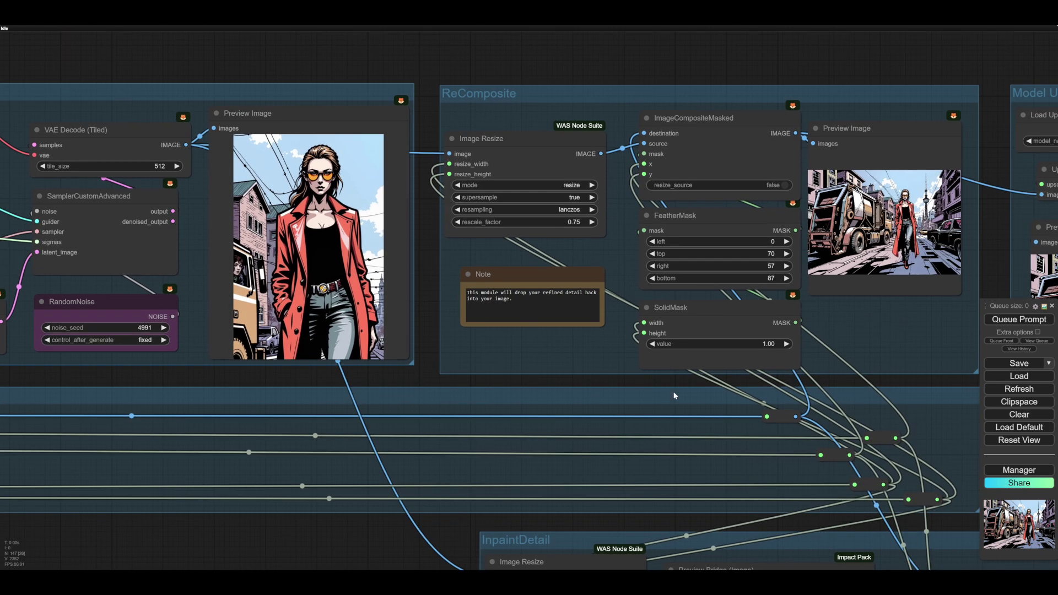
drag(915, 381, 782, 349)
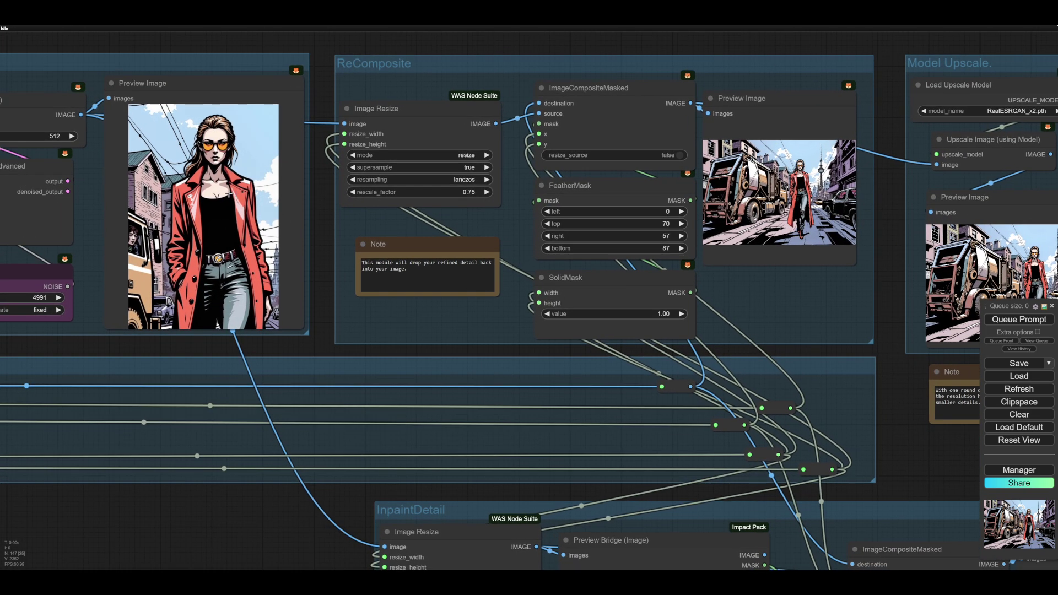
Step: Examine the FeatherMask left, top, right and bottom values and the SolidMask node in the ReComposite group
scroll(766, 295, up, 5)
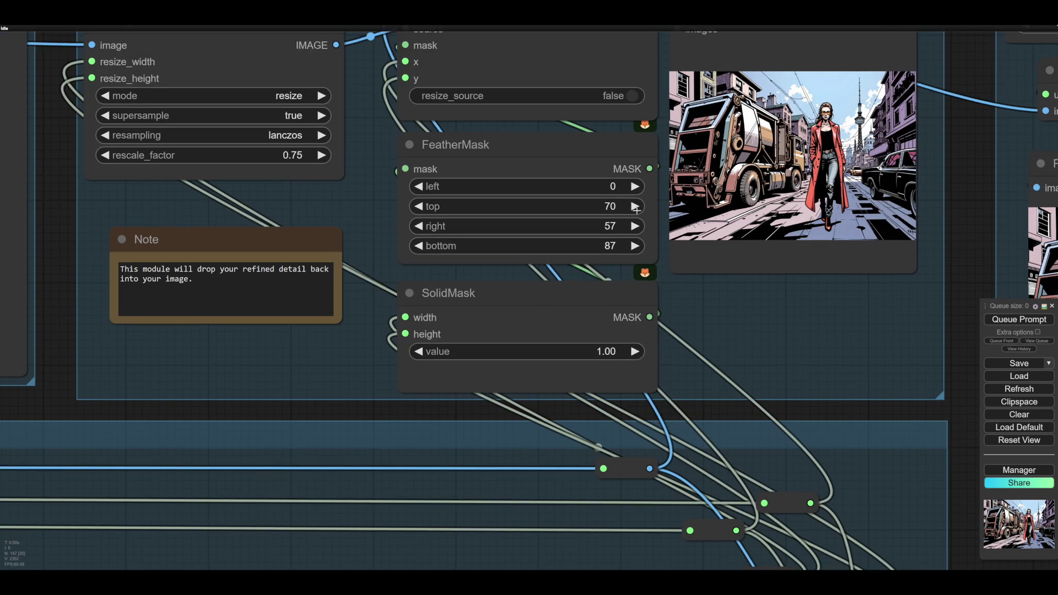
scroll(780, 333, up, 5)
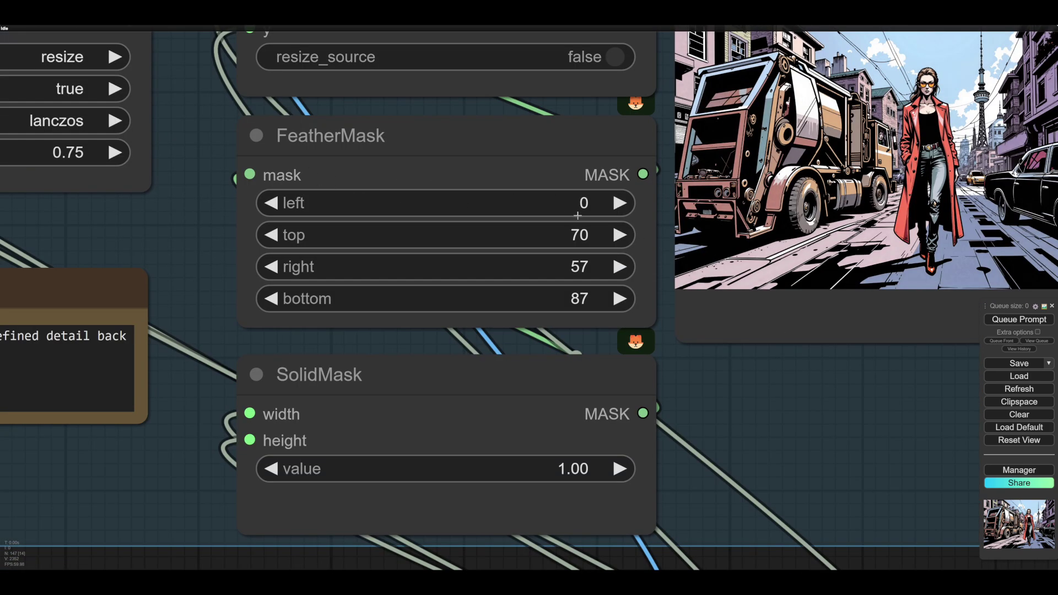
drag(812, 384, 782, 371)
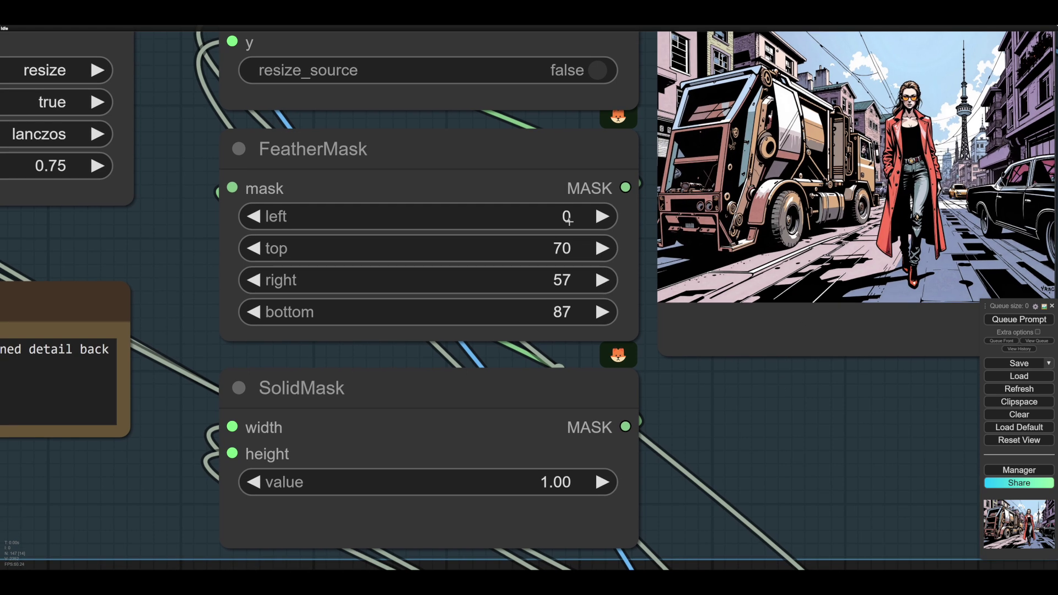
scroll(758, 428, down, 3)
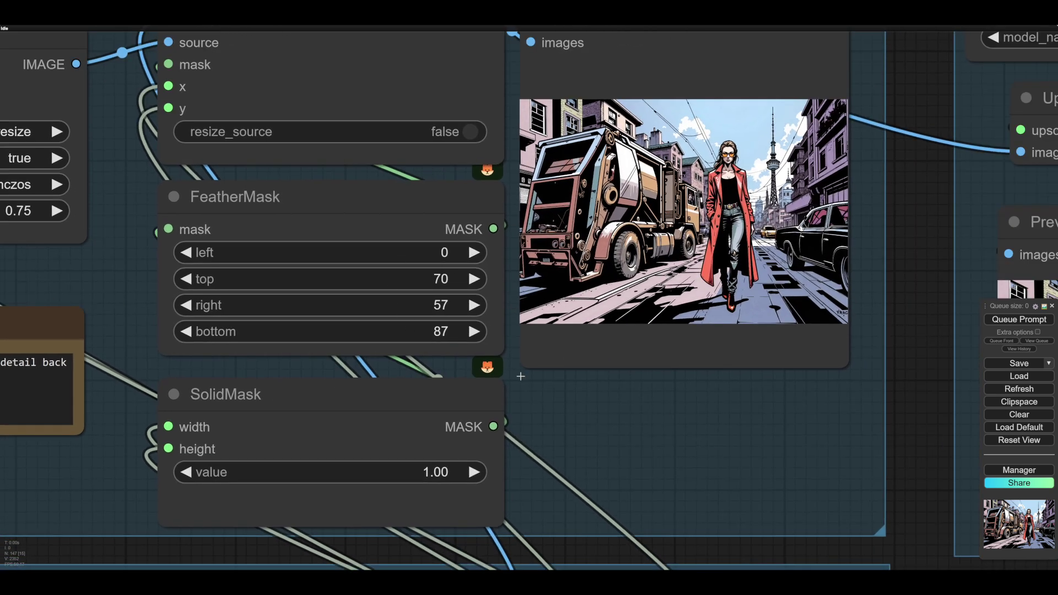
scroll(667, 414, down, 2)
scroll(663, 406, down, 2)
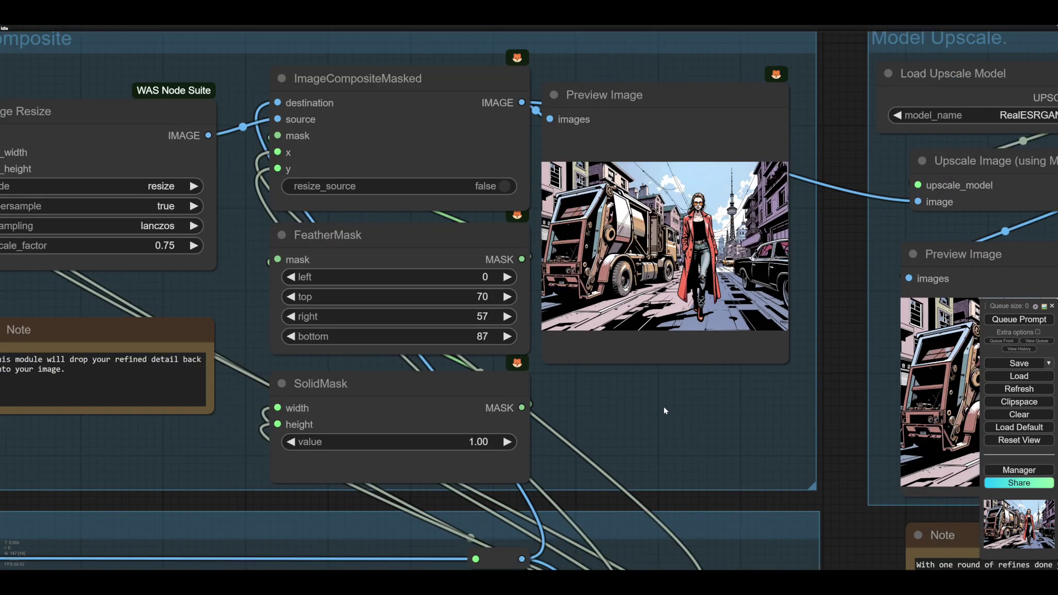
Step: Compare the Refinedetail preview with the ReComposite preview to check how the refined woman blends into the full image
drag(134, 433, 838, 417)
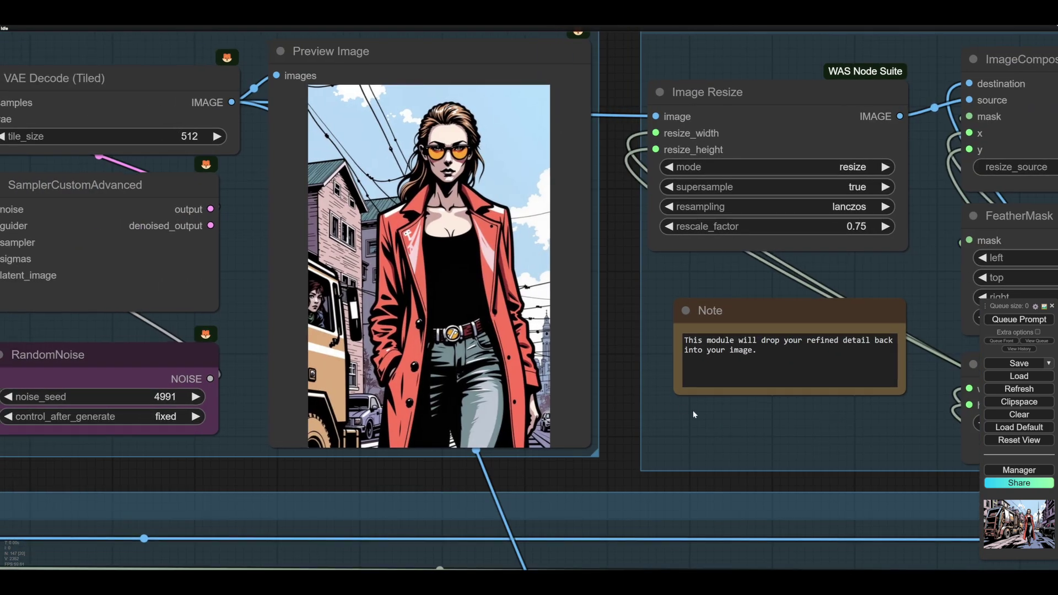
drag(696, 416, 94, 307)
drag(808, 298, 729, 306)
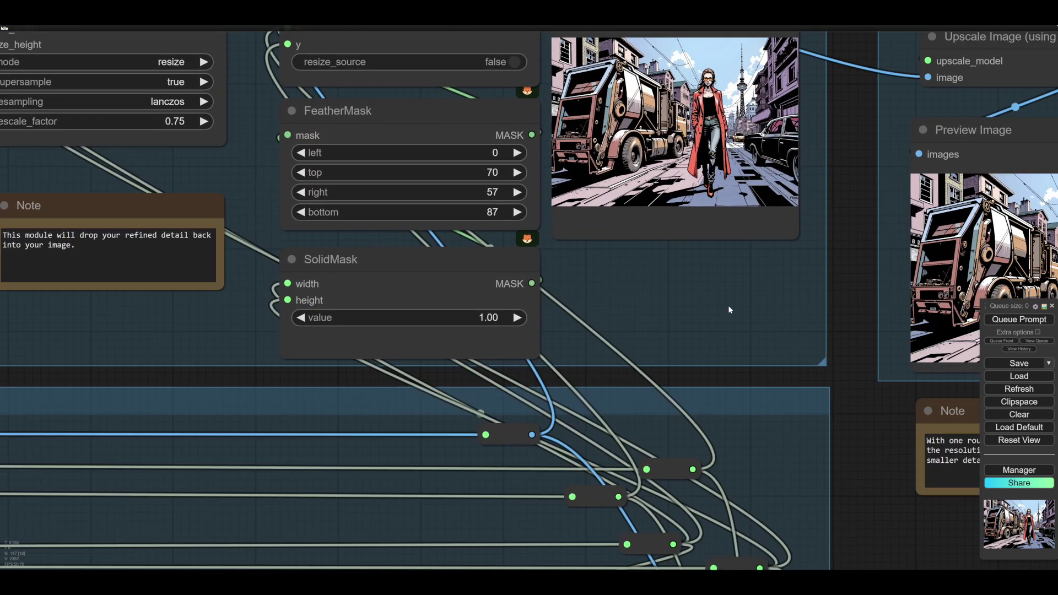
scroll(728, 305, down, 1)
scroll(788, 271, up, 4)
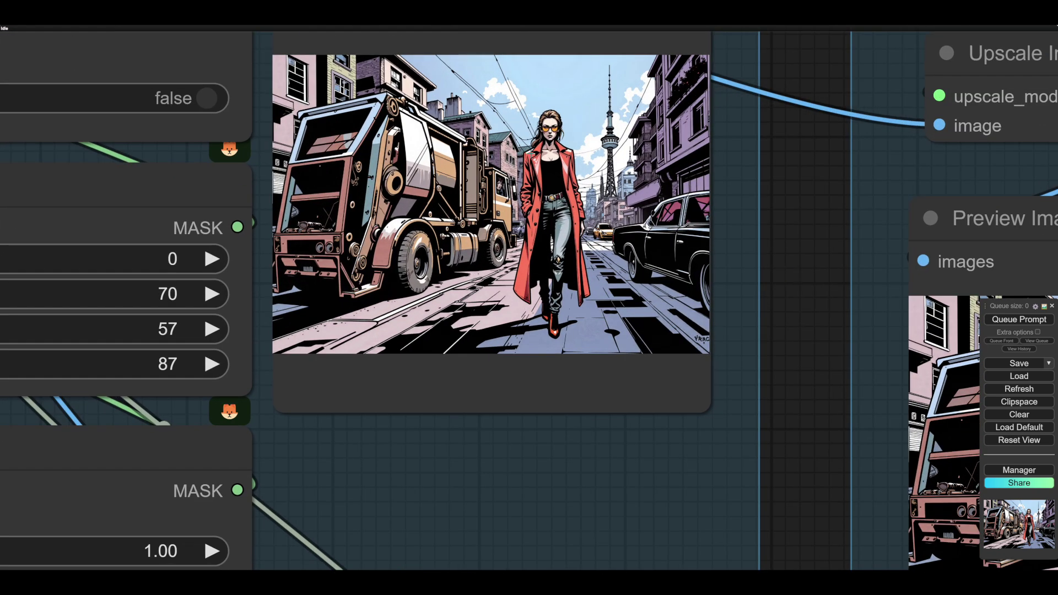
scroll(805, 229, down, 4)
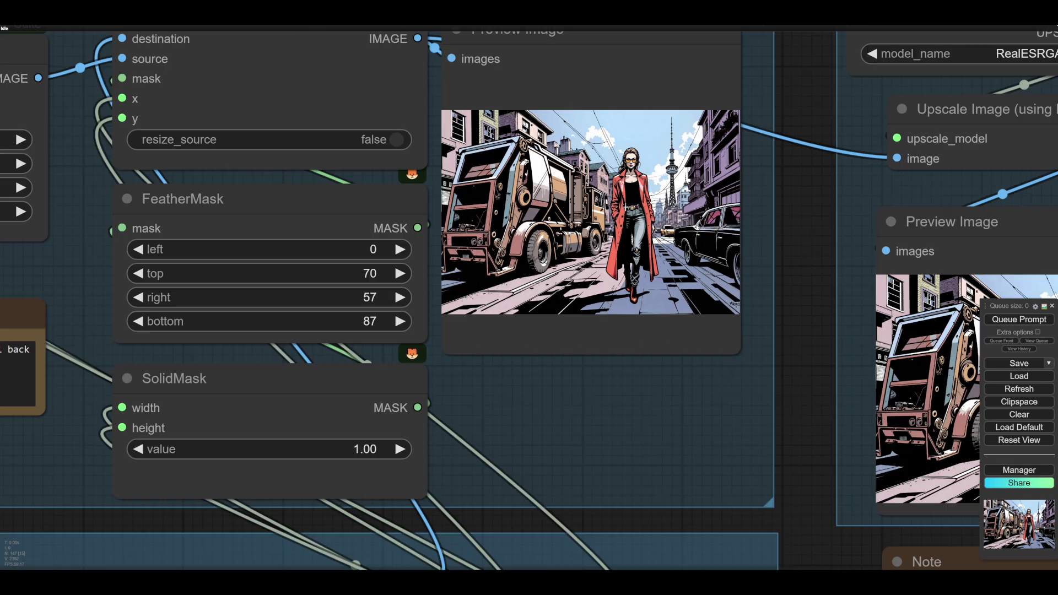
scroll(805, 289, up, 4)
drag(805, 289, 834, 361)
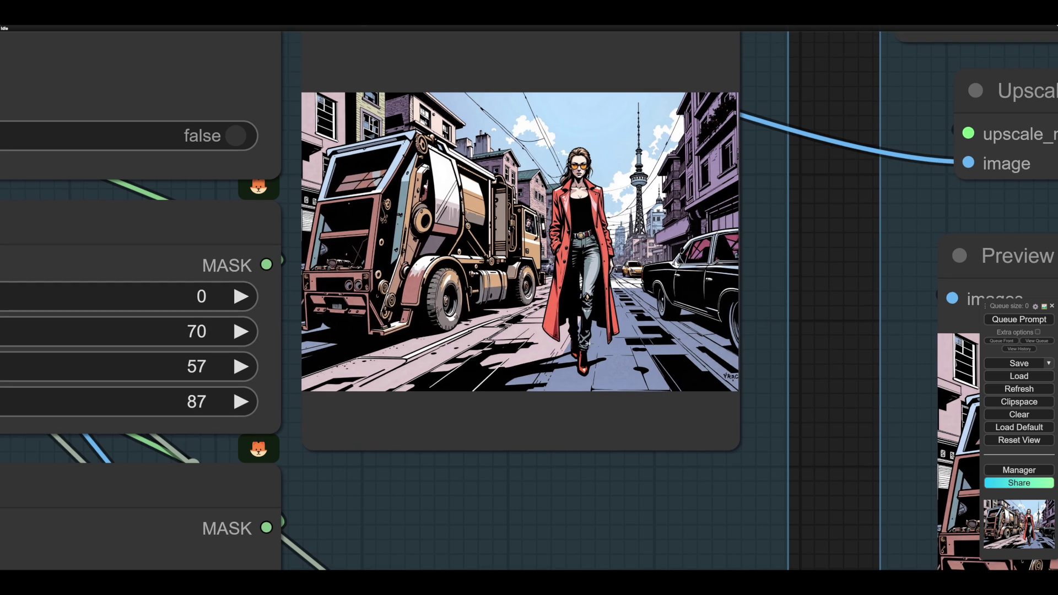
Step: Follow the Bus connections down to the InpaintDetail group and view its masked Preview Bridge image
drag(821, 464, 796, 198)
scroll(796, 198, down, 1)
scroll(796, 198, down, 3)
drag(838, 473, 791, 175)
drag(815, 305, 846, 156)
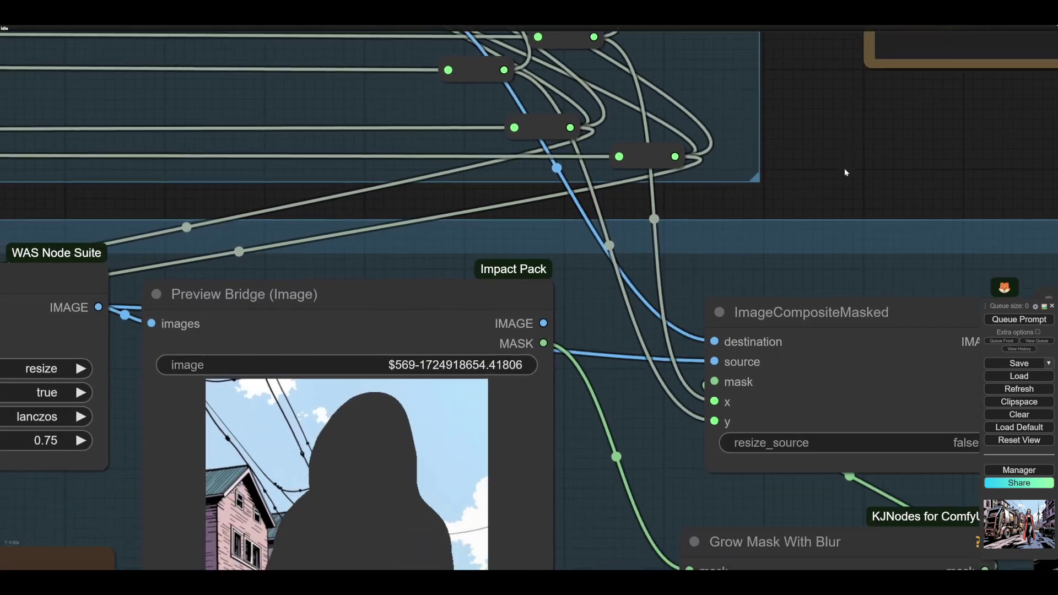
scroll(848, 103, down, 3)
scroll(848, 102, down, 1)
scroll(624, 412, up, 3)
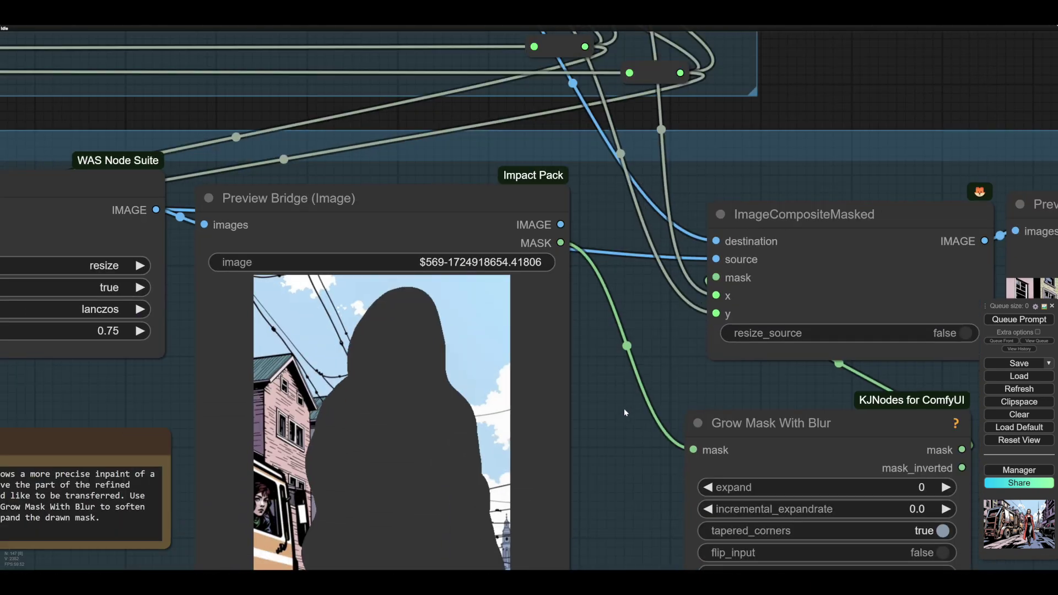
Step: Study the InpaintDetail note, the painted Preview Bridge mask, the Grow Mask With Blur settings and the resulting preview
scroll(624, 408, down, 3)
scroll(800, 183, up, 1)
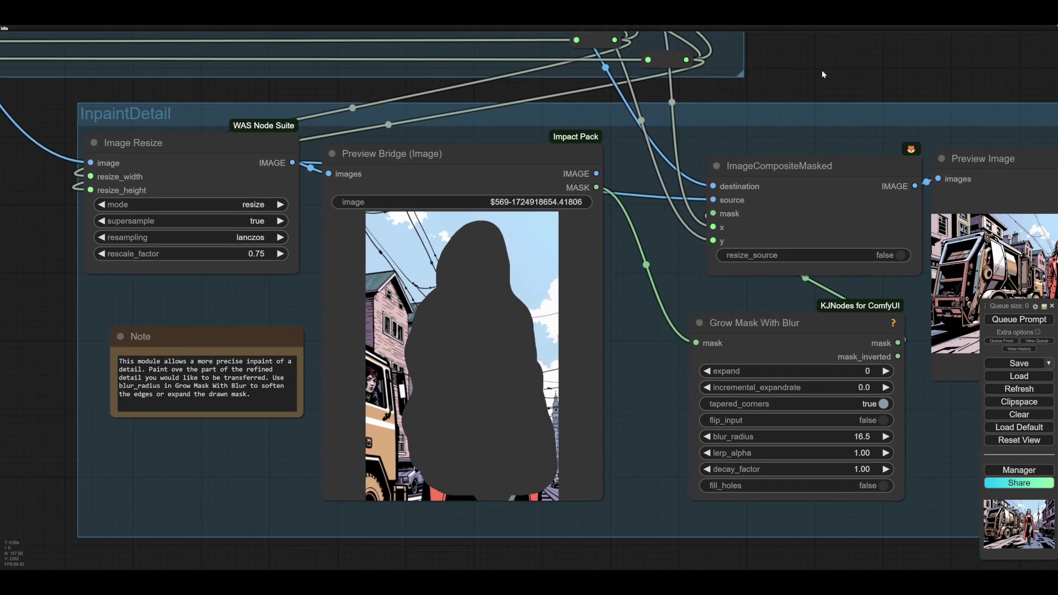
drag(824, 68, 826, 63)
scroll(532, 550, down, 4)
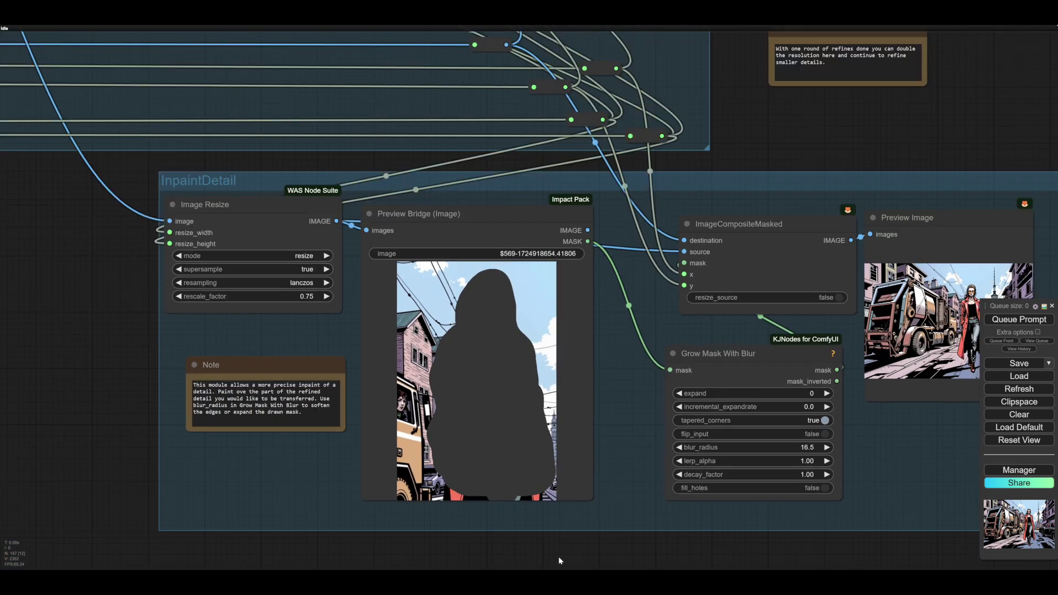
scroll(557, 557, up, 2)
drag(461, 523, 439, 545)
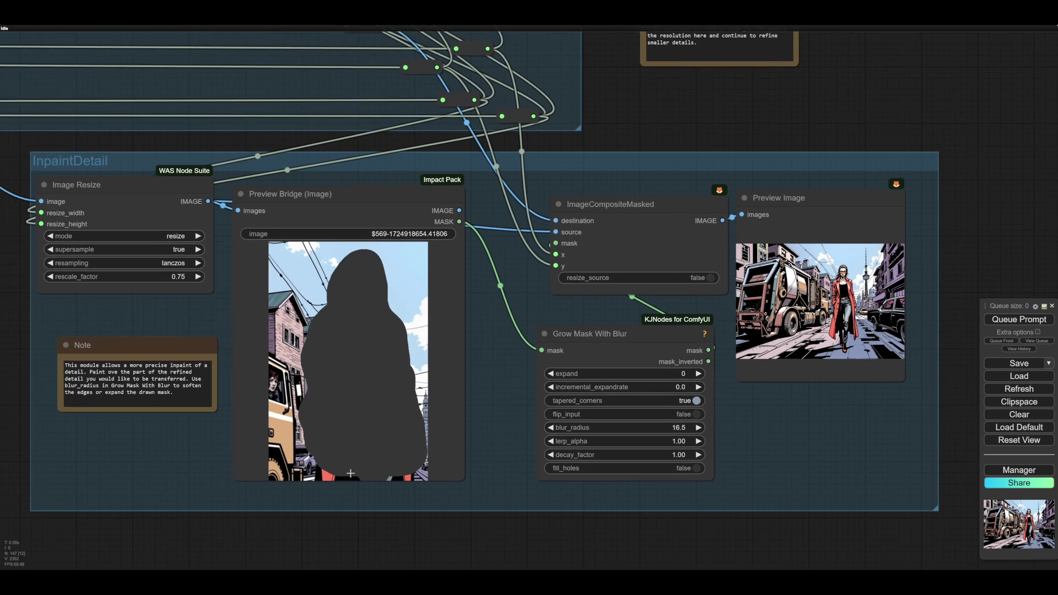
Step: Examine the InpaintDetail group's Grow Mask With Blur and ImageCompositeMasked nodes and inspect the woman in the final Preview Image up close
drag(521, 546, 491, 546)
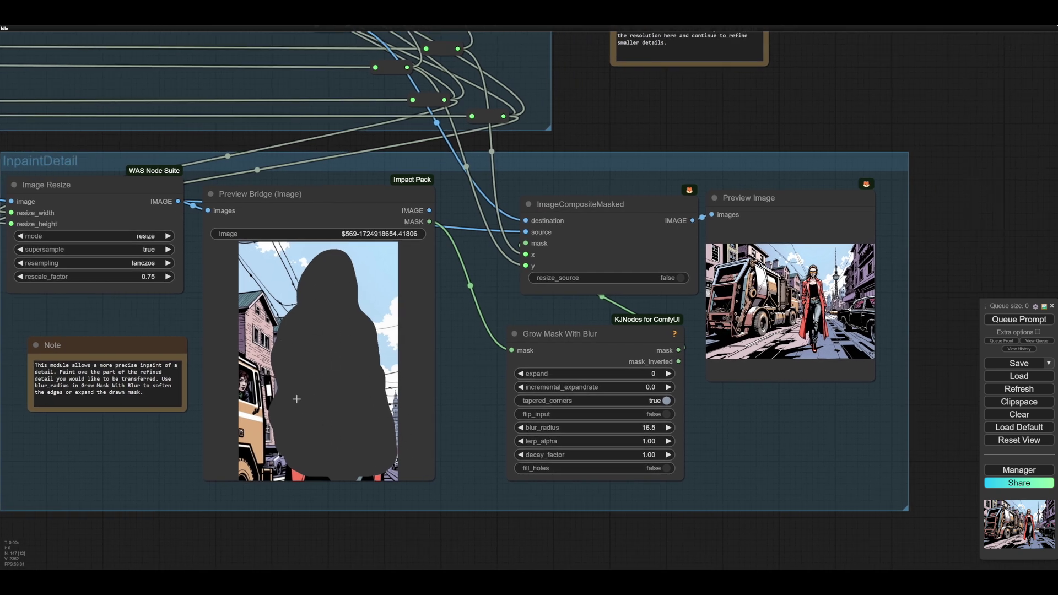
drag(642, 542, 500, 533)
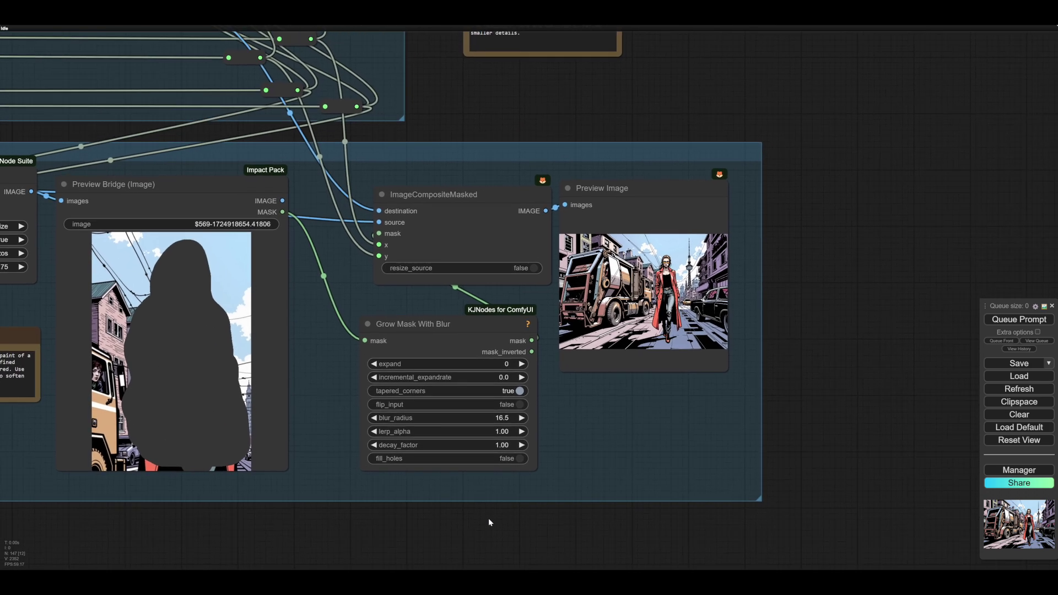
click(440, 326)
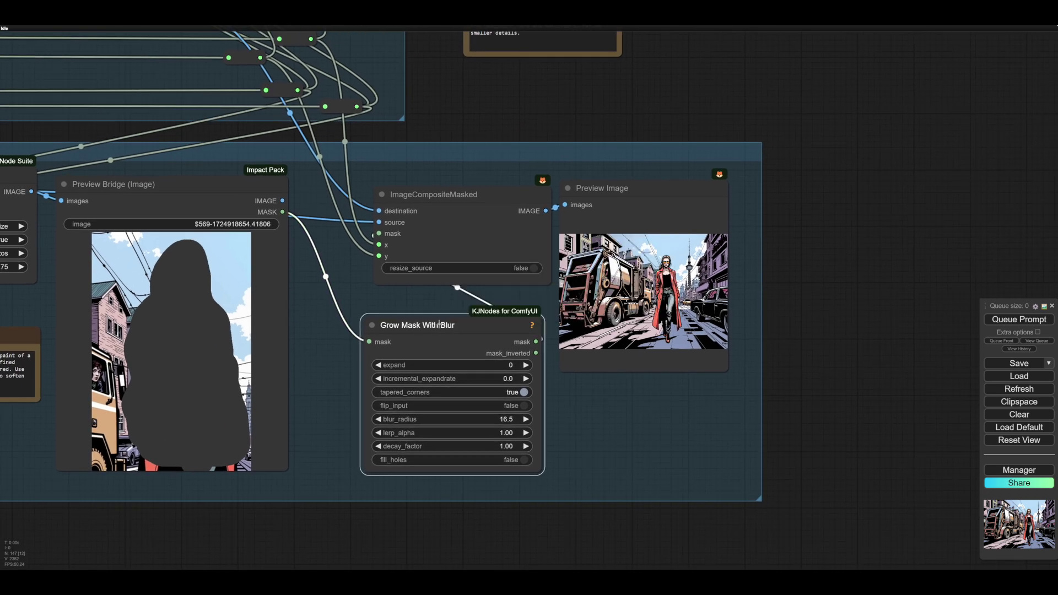
scroll(645, 292, up, 15)
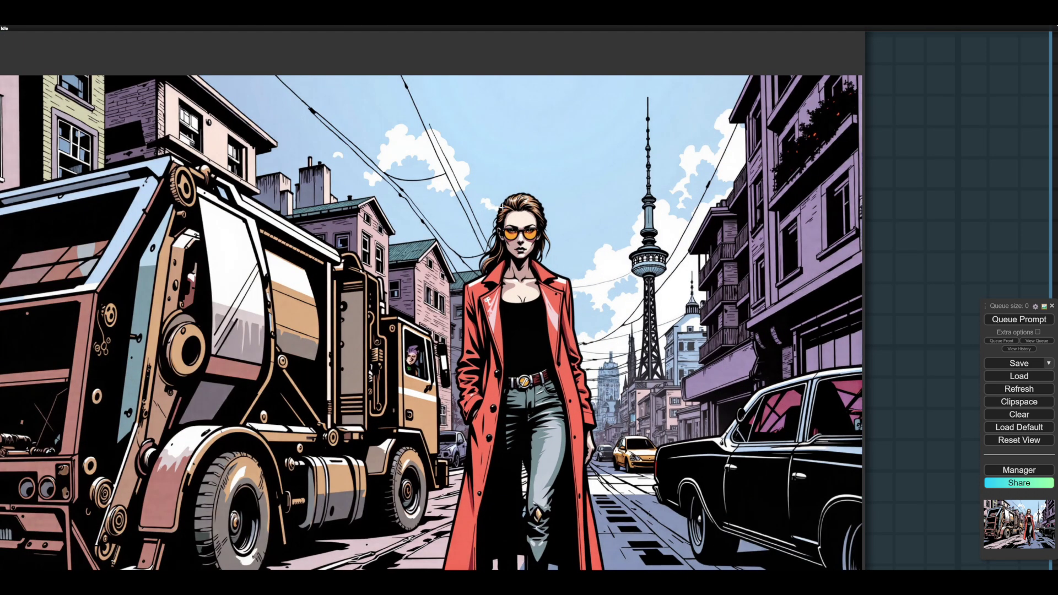
scroll(596, 430, down, 8)
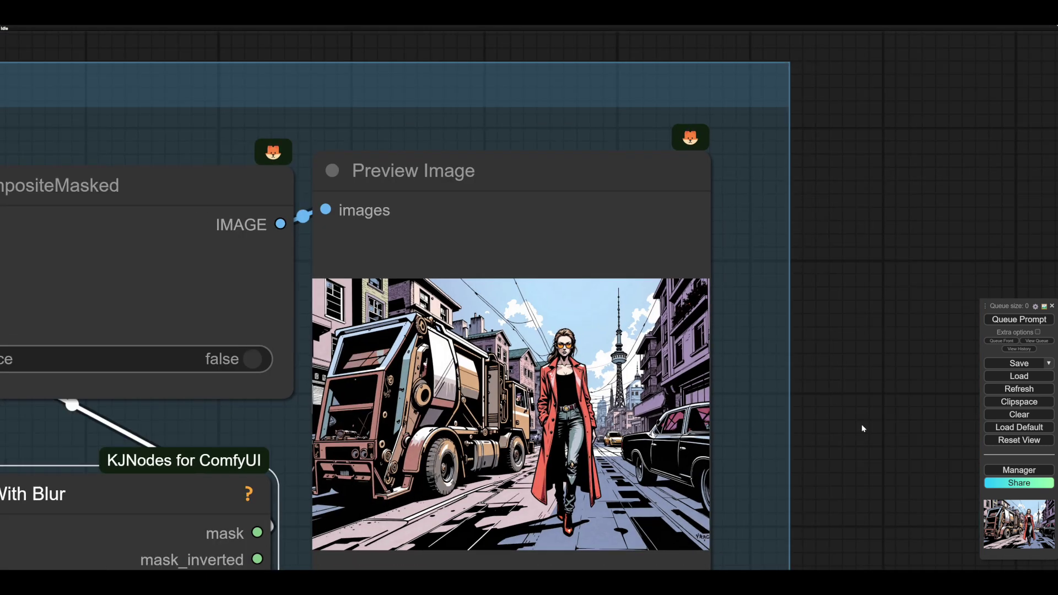
drag(863, 429, 876, 413)
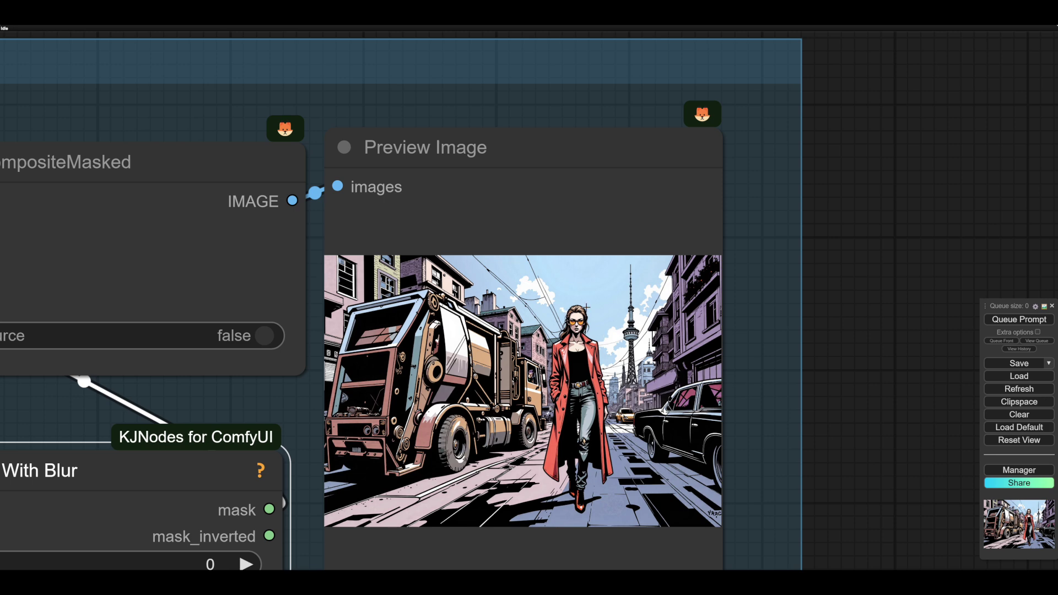
scroll(831, 401, down, 6)
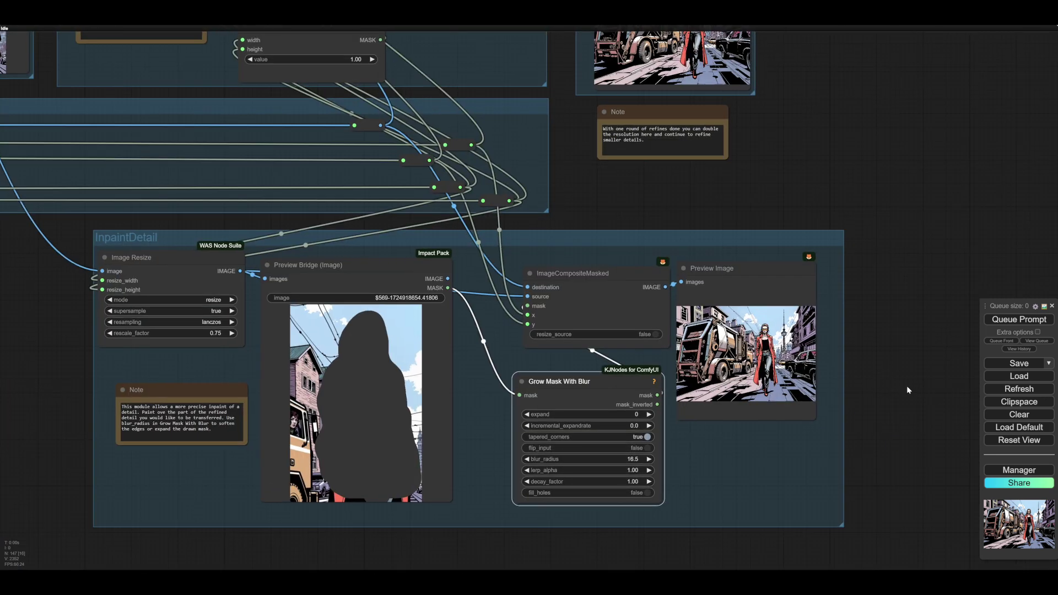
drag(908, 386, 950, 379)
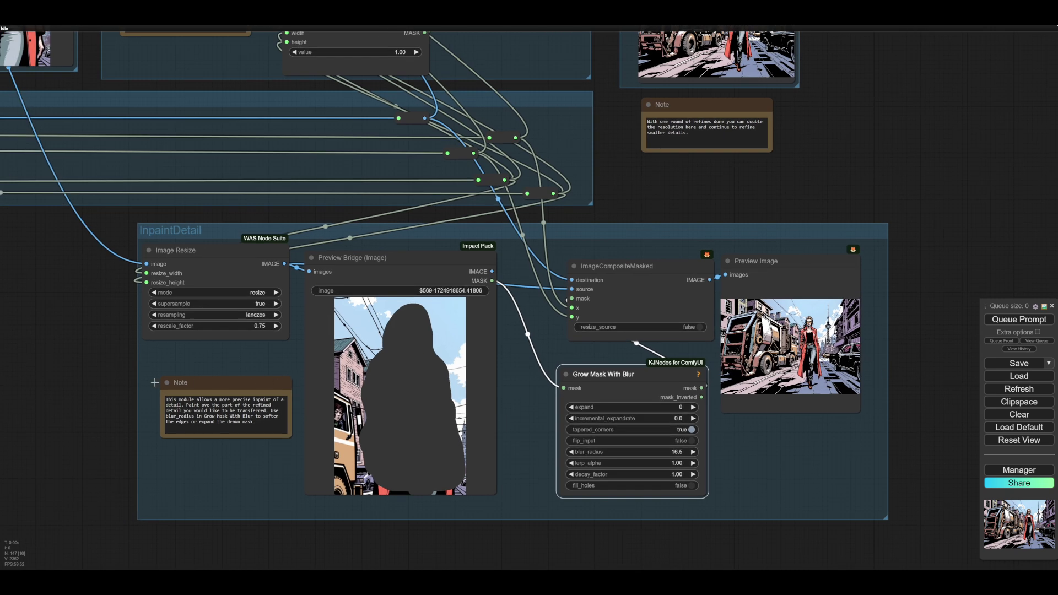
Step: Study the Load Image node below the Crop group and read its note on reloading the final output for repeated refines
drag(80, 396, 96, 396)
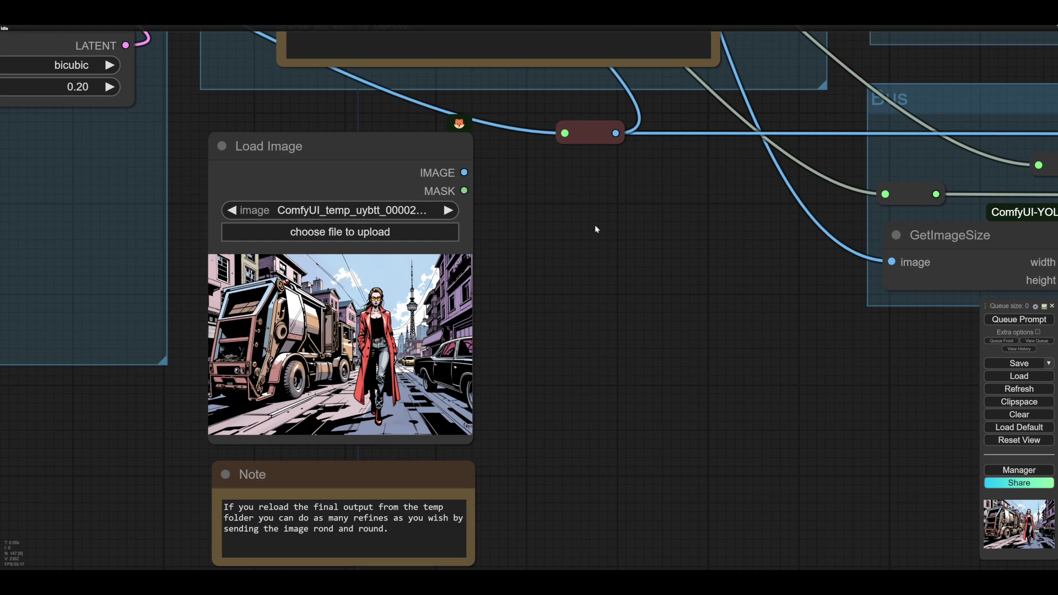
drag(594, 225, 556, 260)
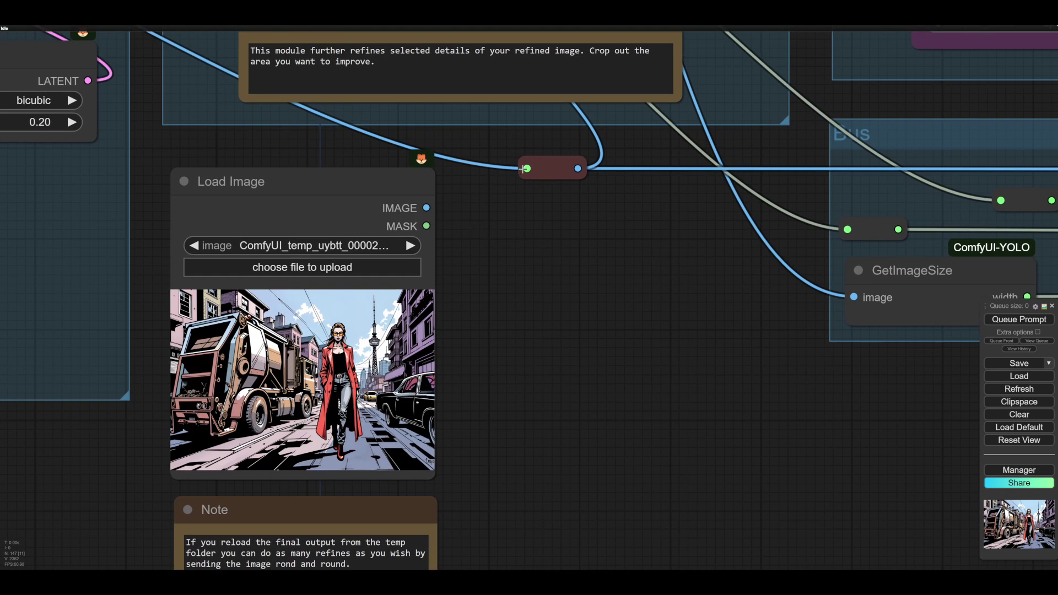
drag(633, 276, 439, 287)
scroll(438, 287, down, 4)
scroll(542, 384, down, 2)
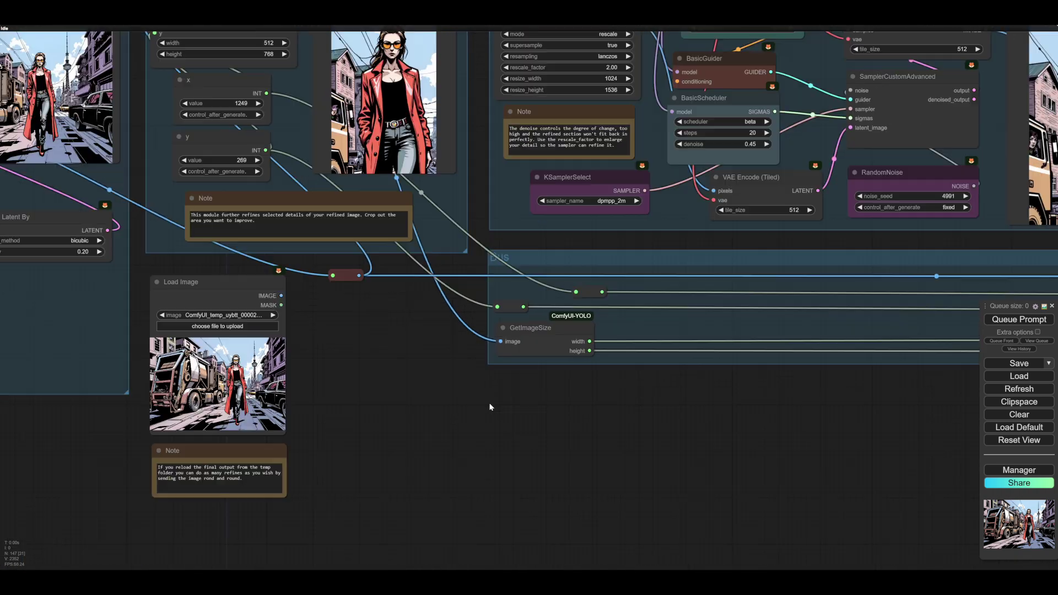
drag(505, 417, 465, 462)
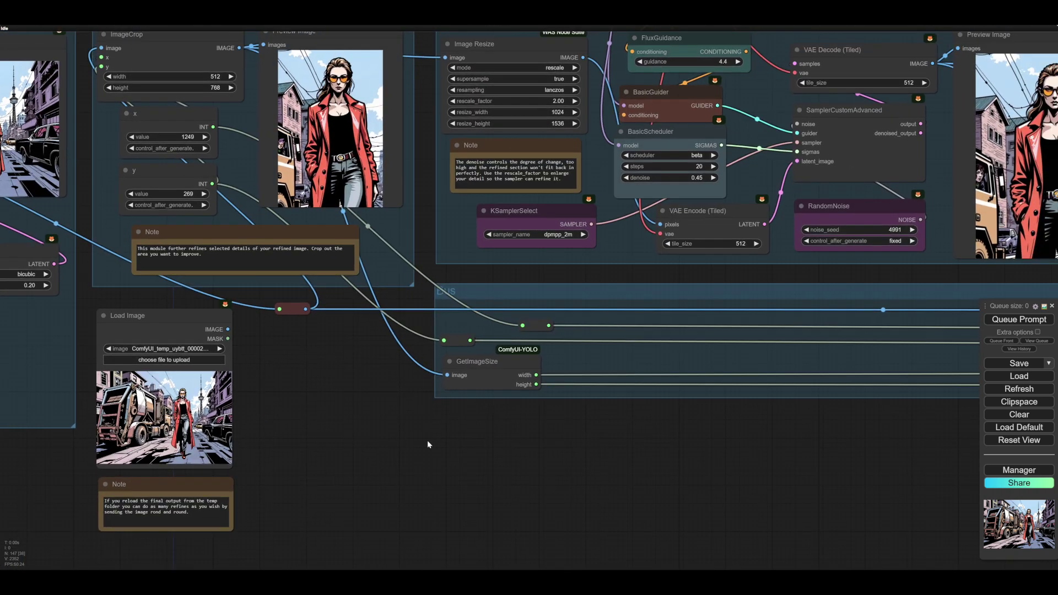
drag(339, 457, 489, 413)
scroll(480, 408, up, 7)
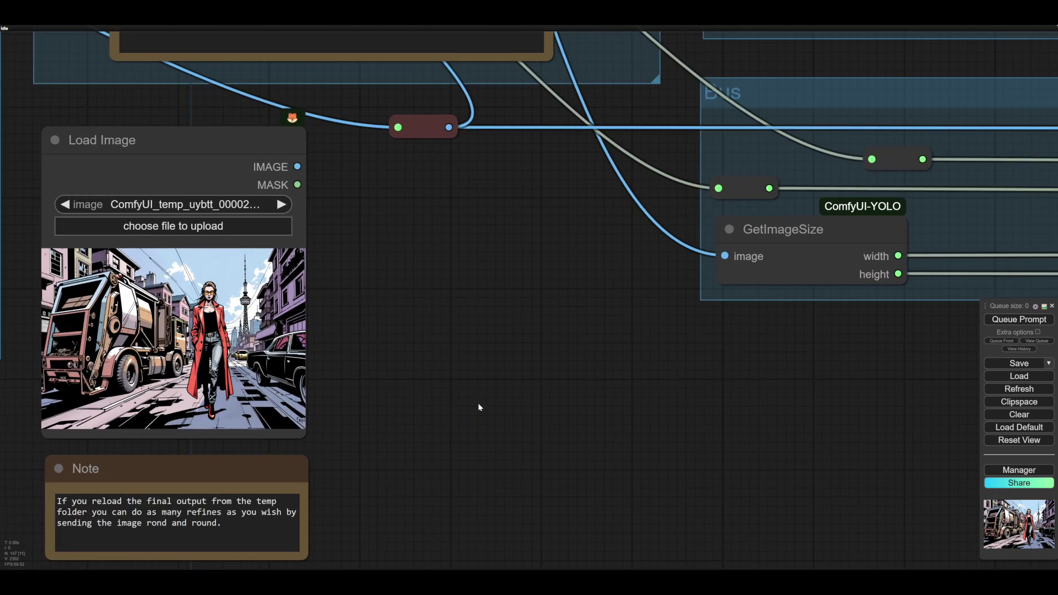
scroll(449, 369, up, 4)
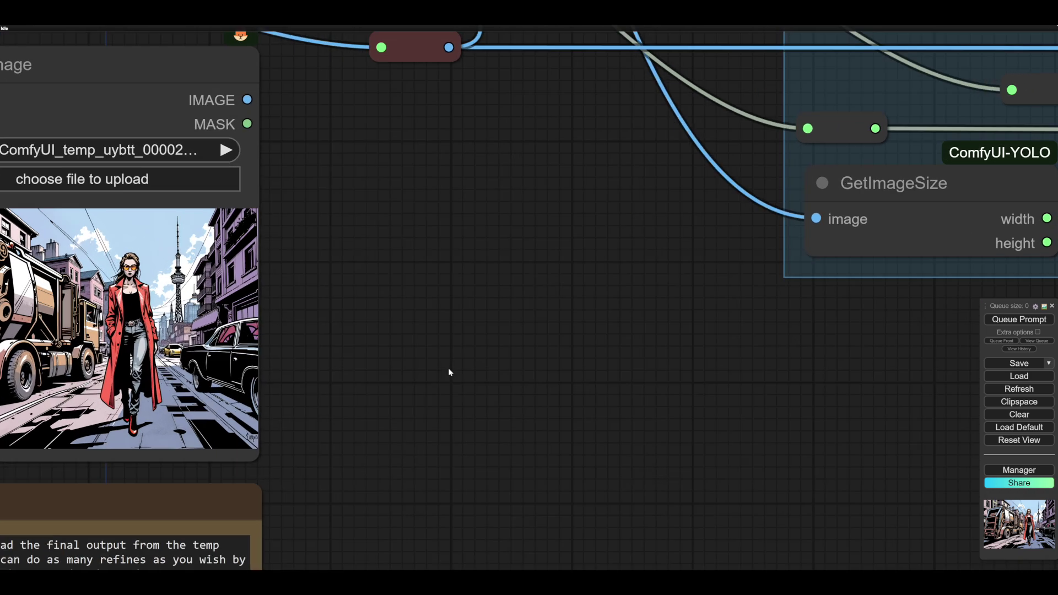
scroll(462, 393, down, 3)
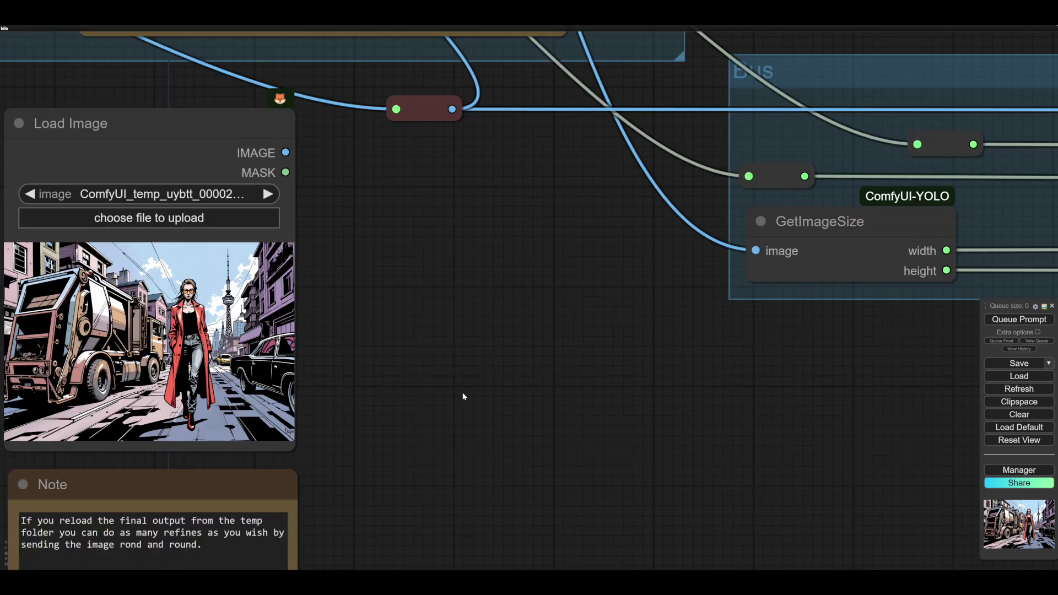
drag(517, 417, 623, 402)
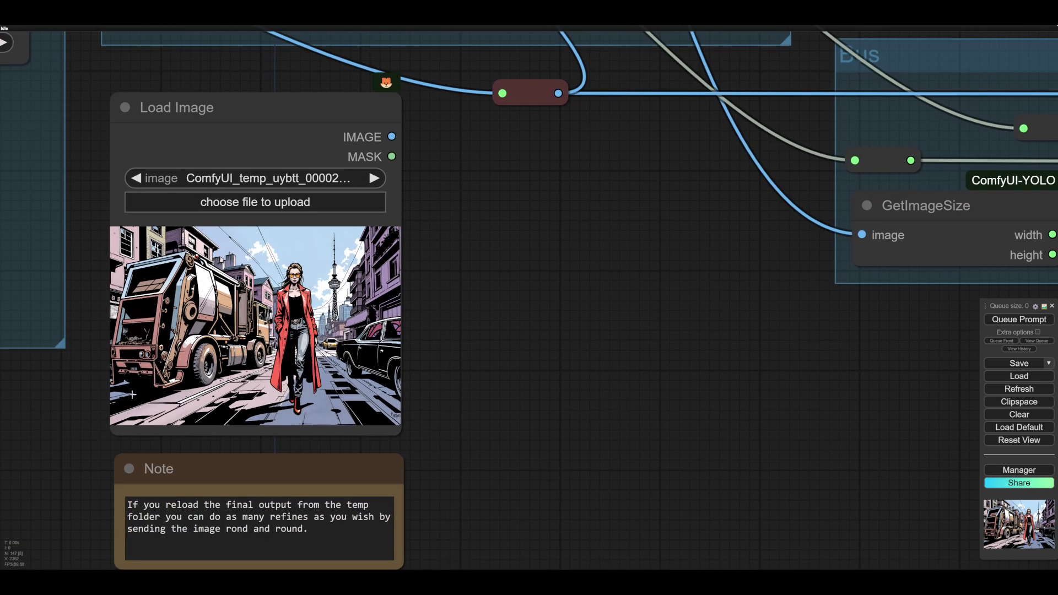
Step: Check where the Load Image node sits relative to the red reroute that feeds the Crop and Bus groups
scroll(597, 406, down, 5)
drag(783, 424, 634, 413)
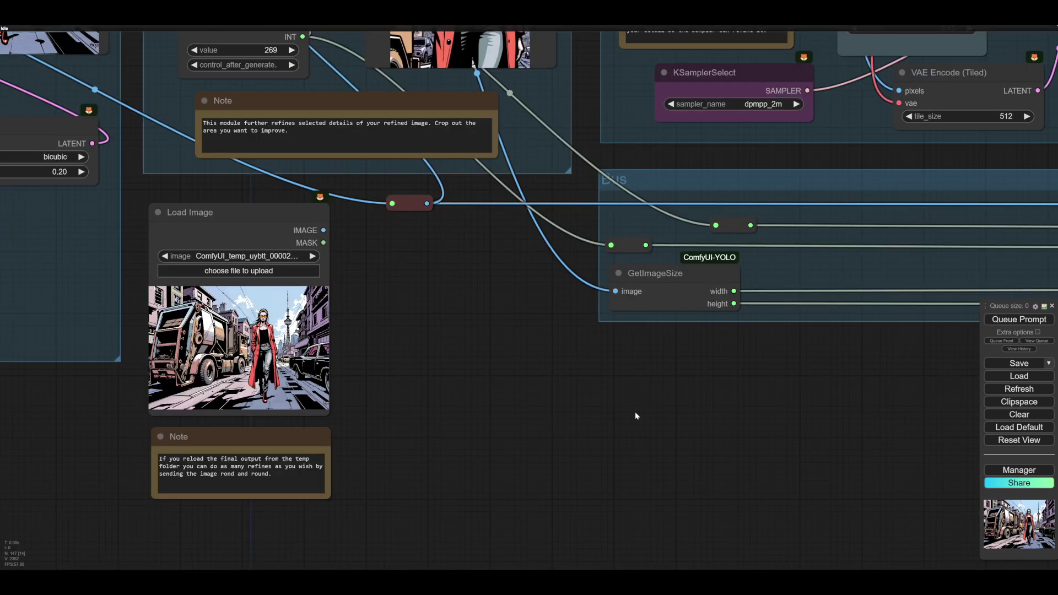
drag(730, 434, 578, 477)
drag(343, 385, 541, 404)
scroll(747, 453, down, 1)
drag(810, 490, 511, 472)
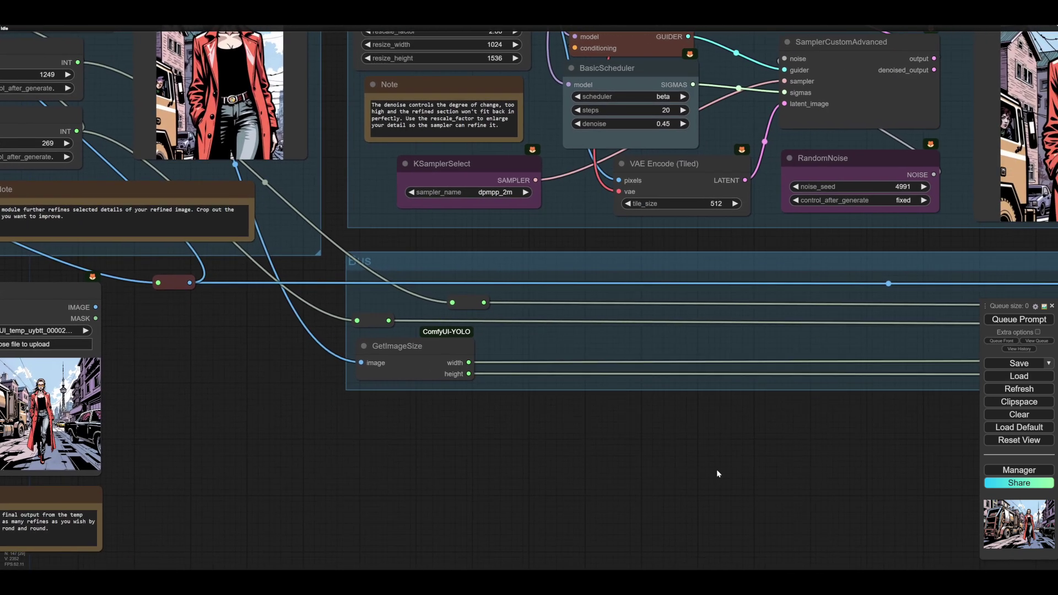
drag(718, 472, 919, 455)
scroll(403, 422, left, 2)
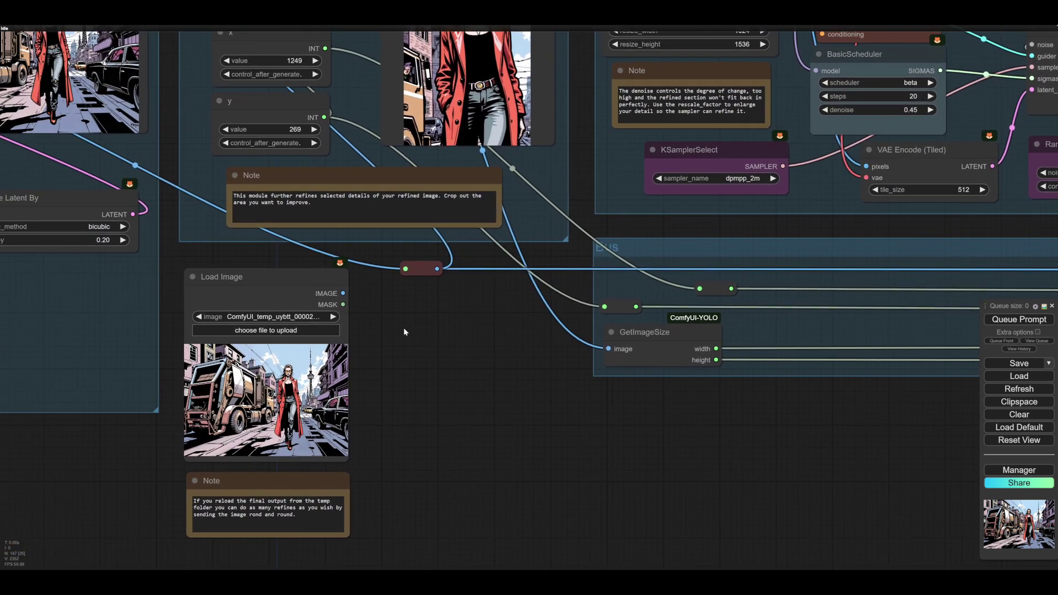
scroll(405, 328, up, 3)
scroll(405, 328, right, 2)
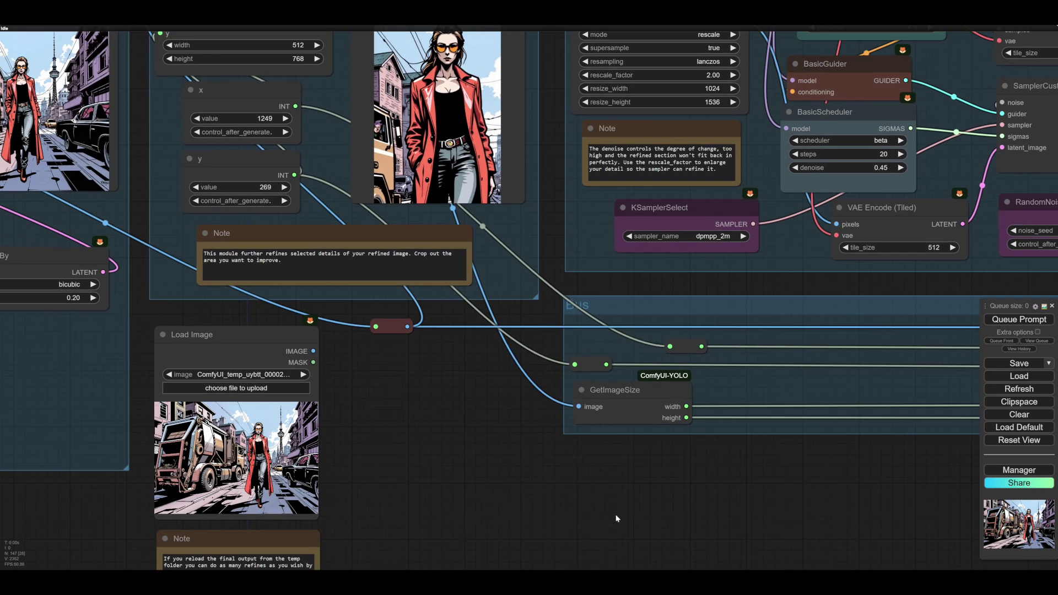
Step: Examine the Model Upscale group with its RealESRGAN_x2.pth model, upscaled preview and the note on doubling the resolution
drag(794, 533, 437, 467)
scroll(578, 458, down, 5)
drag(742, 473, 336, 407)
scroll(577, 441, down, 1)
scroll(732, 326, up, 3)
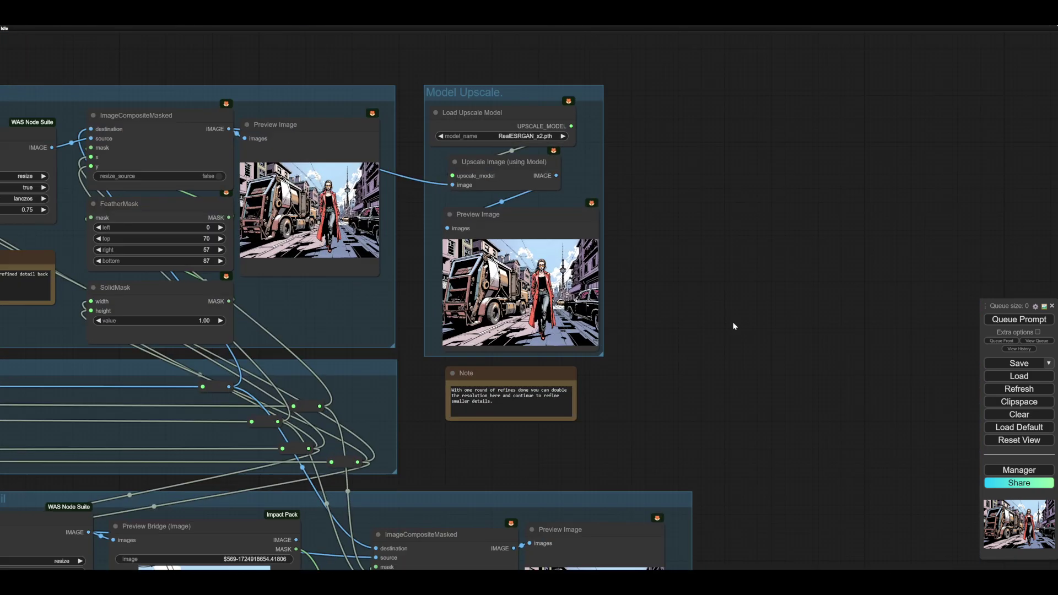
scroll(733, 326, right, 2)
scroll(732, 326, left, 3)
scroll(729, 421, up, 3)
scroll(729, 421, left, 3)
scroll(729, 421, down, 1)
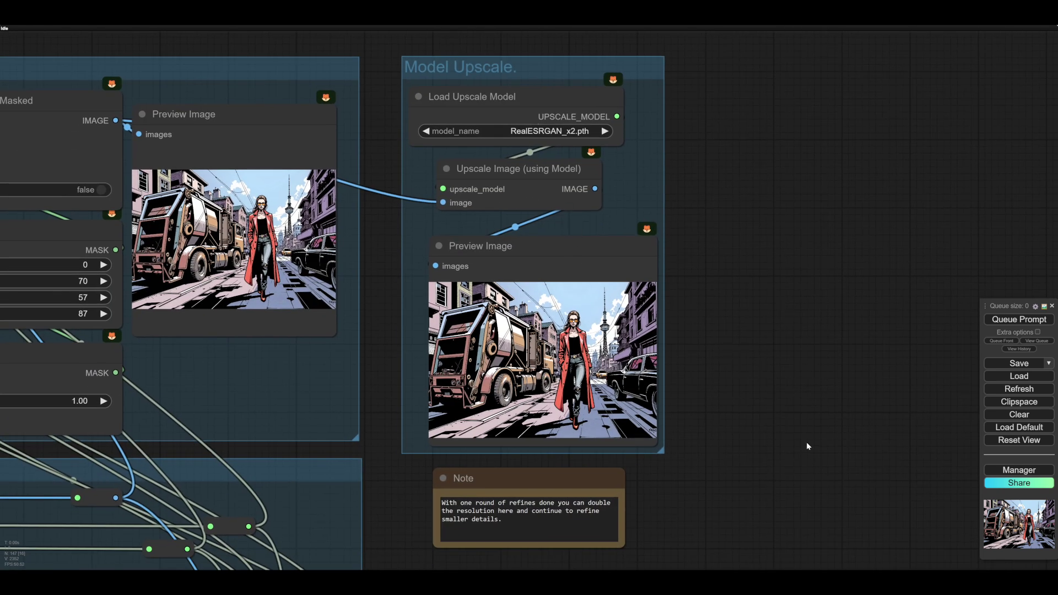
scroll(650, 389, up, 3)
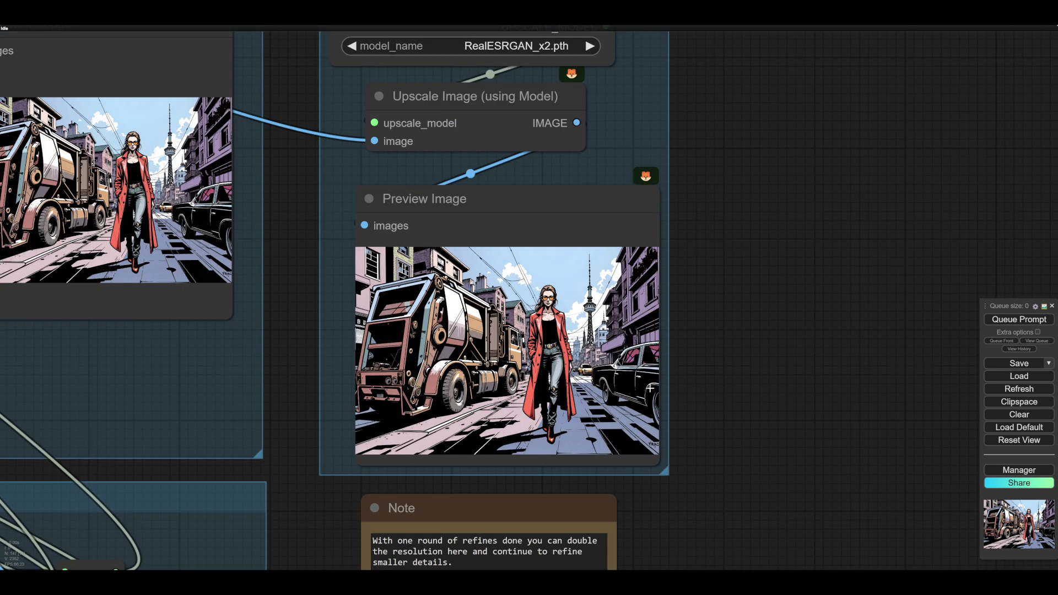
scroll(651, 389, down, 3)
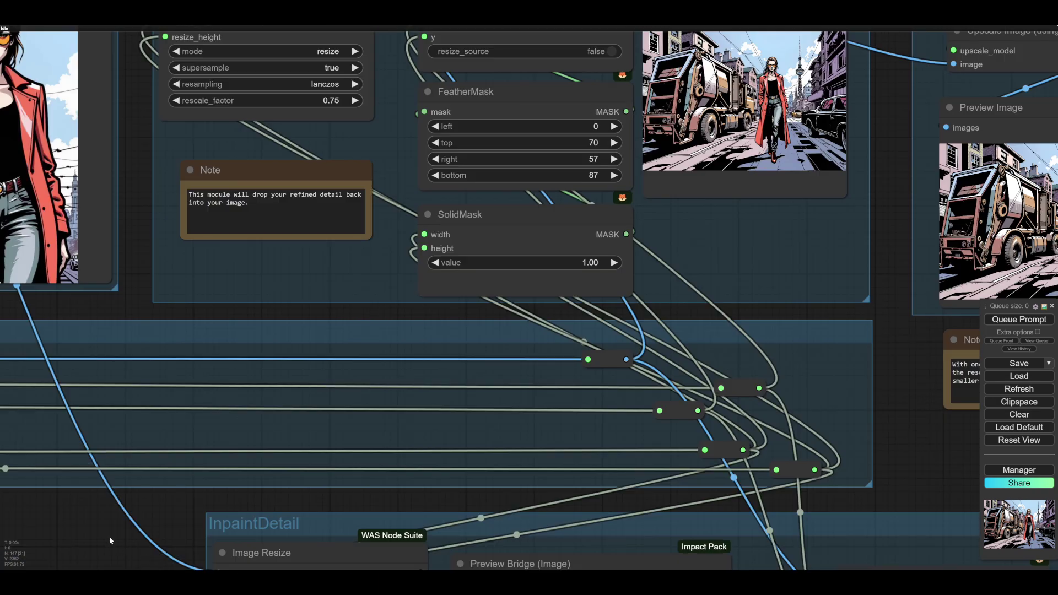
Step: Trace the connections back from InpaintDetail through the Bus to the Crop and Refinedetail groups and view these modules together
drag(29, 560, 500, 510)
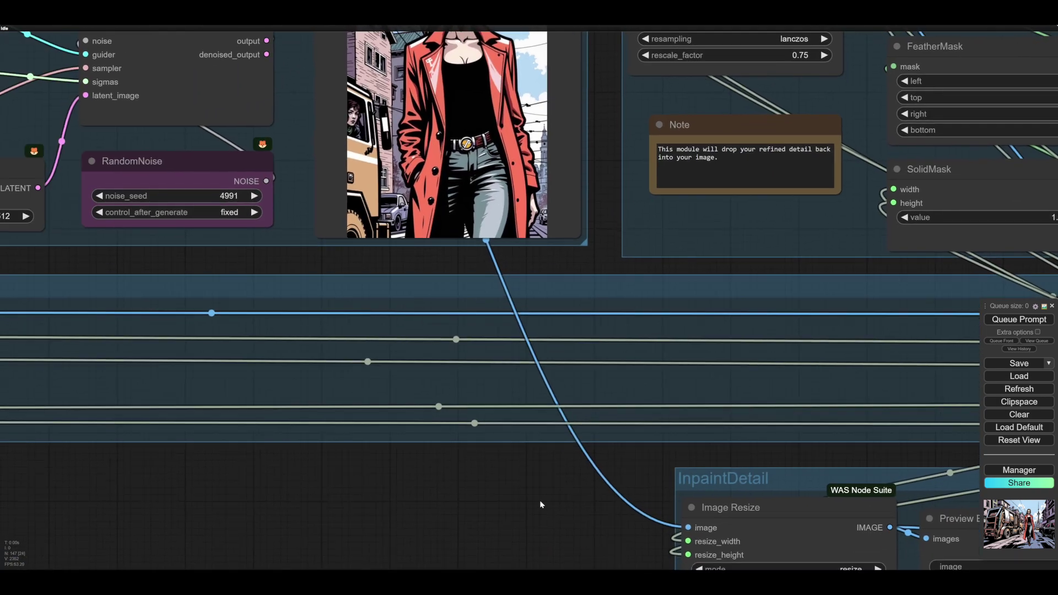
drag(363, 502, 799, 507)
drag(311, 530, 604, 505)
drag(522, 502, 640, 462)
scroll(588, 501, down, 3)
scroll(640, 471, down, 4)
drag(717, 485, 657, 454)
scroll(751, 472, down, 2)
drag(752, 472, 686, 450)
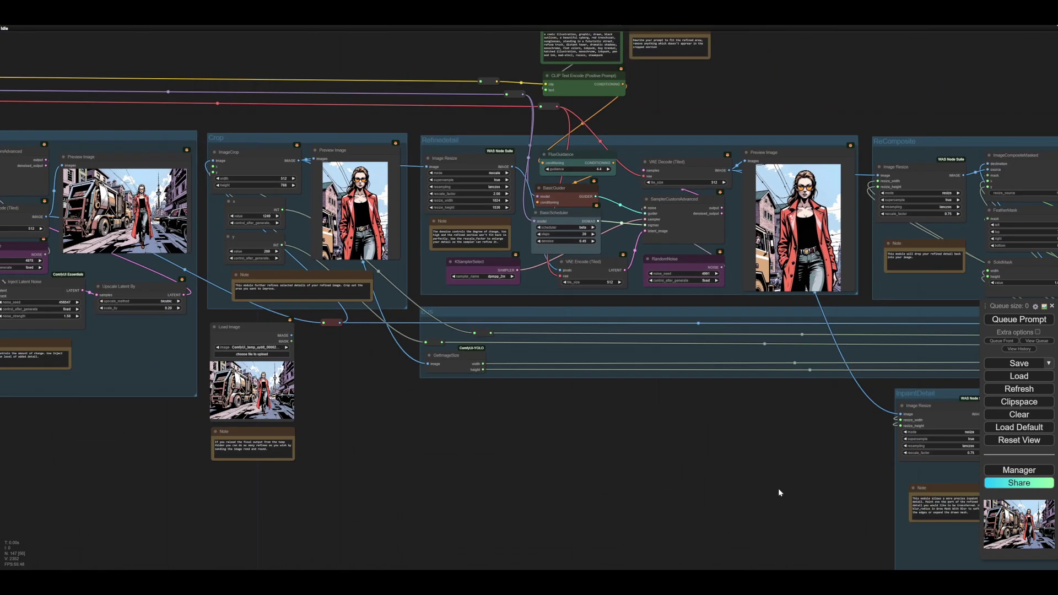
drag(661, 423, 569, 383)
scroll(607, 489, down, 5)
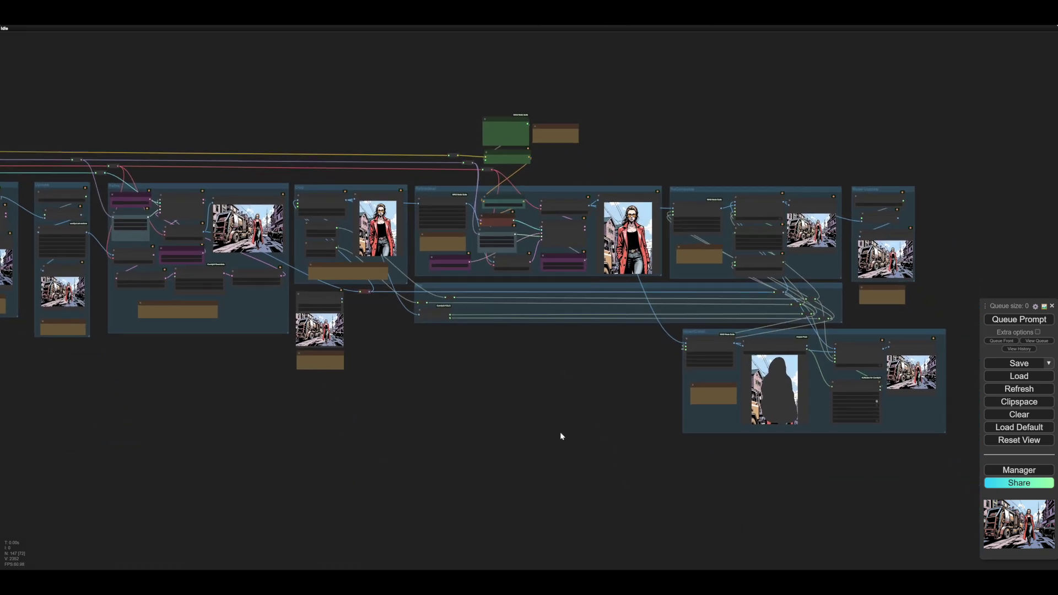
scroll(518, 410, down, 3)
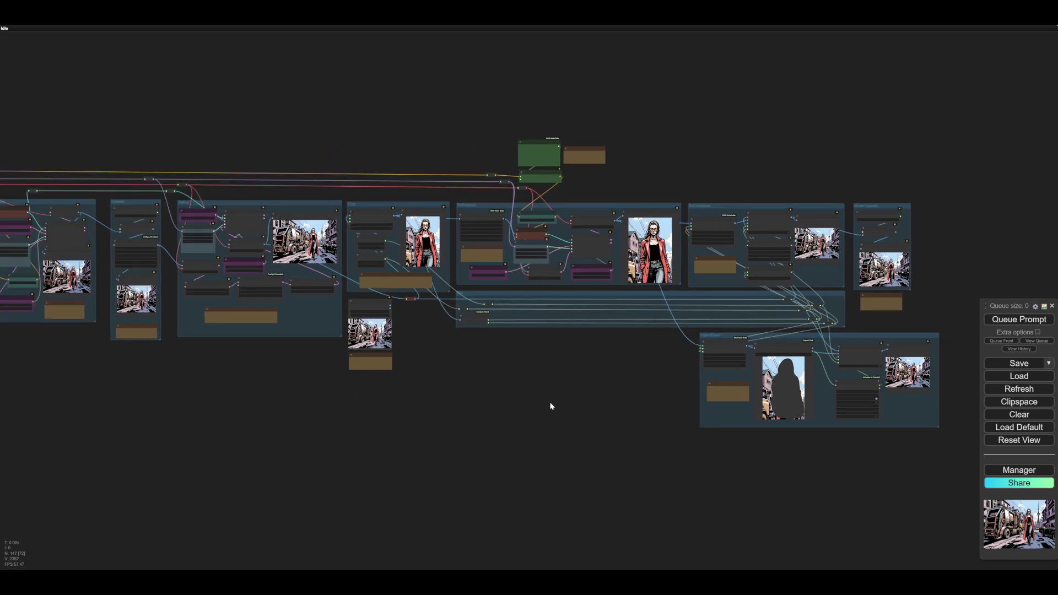
Step: Review the earlier modules from Crop back through Refine, Upscale and the first pass to the Loader group
scroll(548, 404, up, 6)
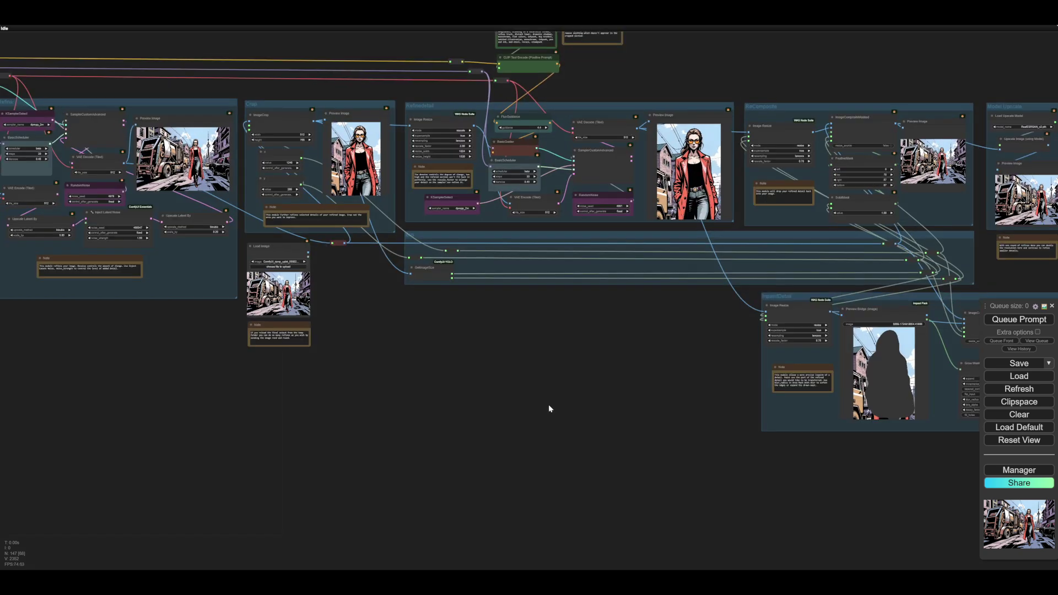
scroll(583, 384, up, 2)
mouse_move(583, 384)
mouse_down()
mouse_move(311, 450)
mouse_move(319, 393)
mouse_move(700, 386)
mouse_up()
drag(503, 422, 666, 429)
mouse_move(398, 442)
mouse_down()
mouse_move(538, 482)
mouse_move(720, 510)
mouse_up()
drag(504, 482, 612, 495)
drag(320, 484, 362, 439)
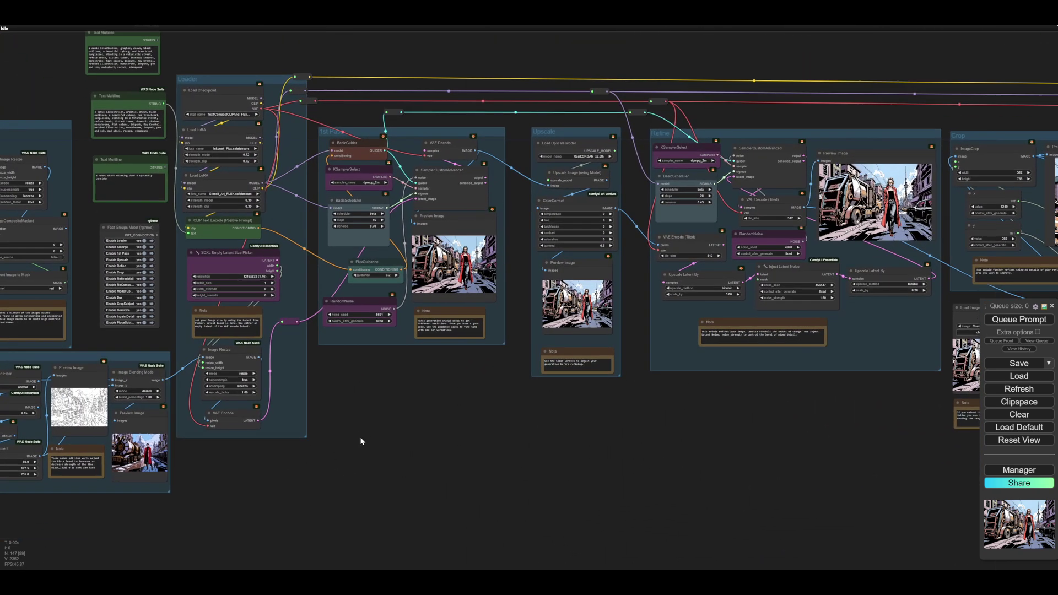
drag(425, 456, 409, 454)
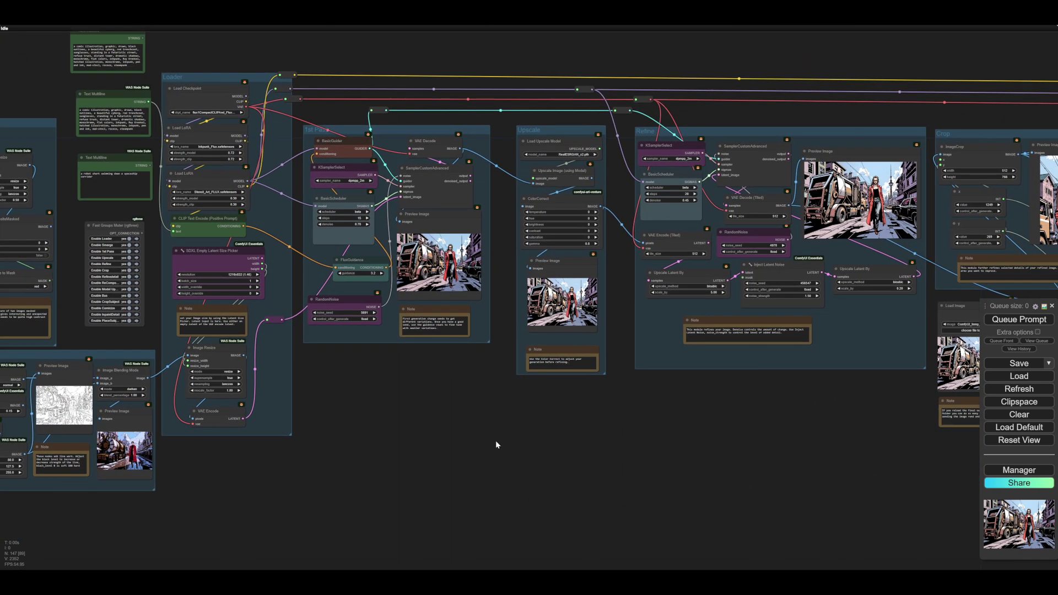
Step: View the entire workflow at once, from the first image input groups to Model Upscale and InpaintDetail
scroll(492, 439, down, 2)
scroll(585, 461, down, 5)
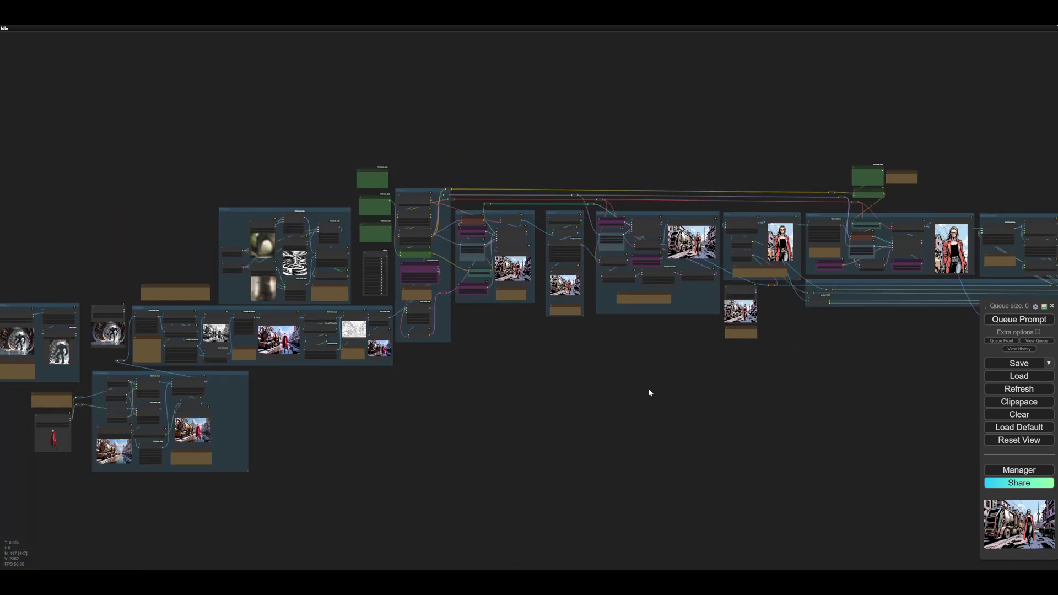
scroll(649, 392, down, 6)
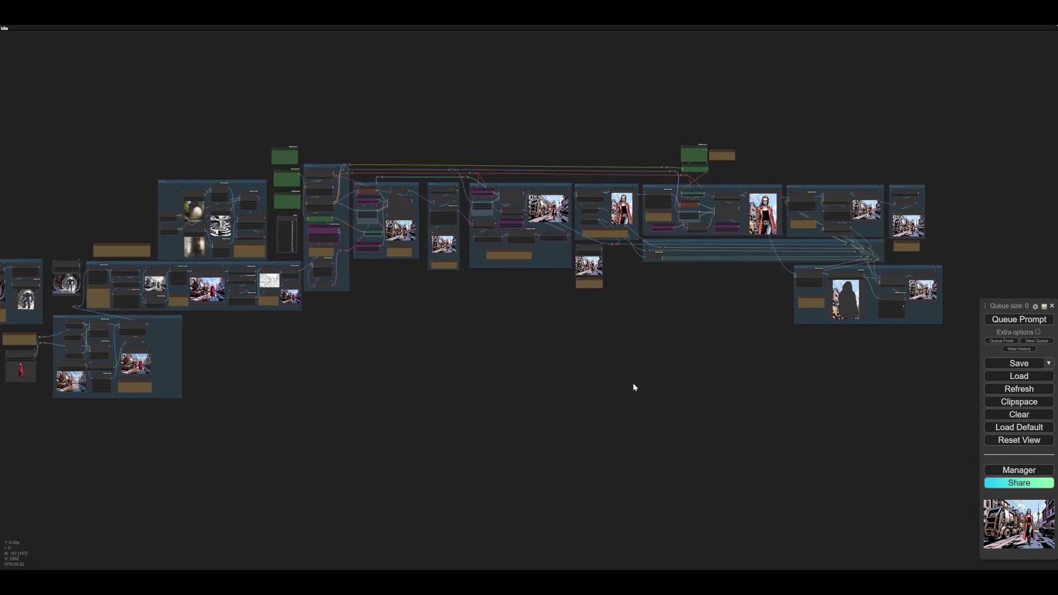
drag(627, 382, 652, 376)
scroll(653, 361, down, 1)
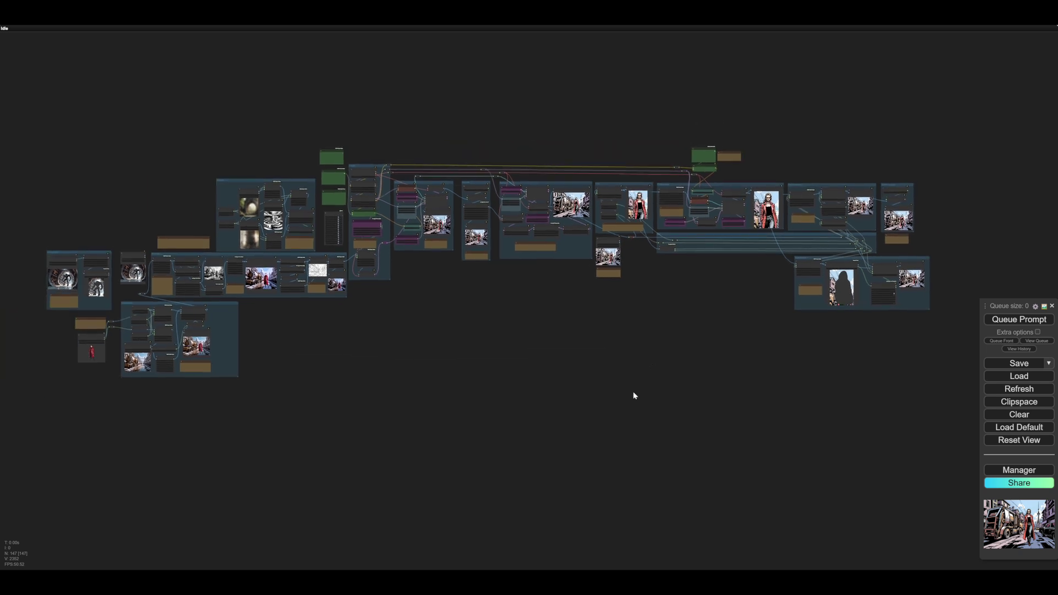
drag(634, 395, 626, 401)
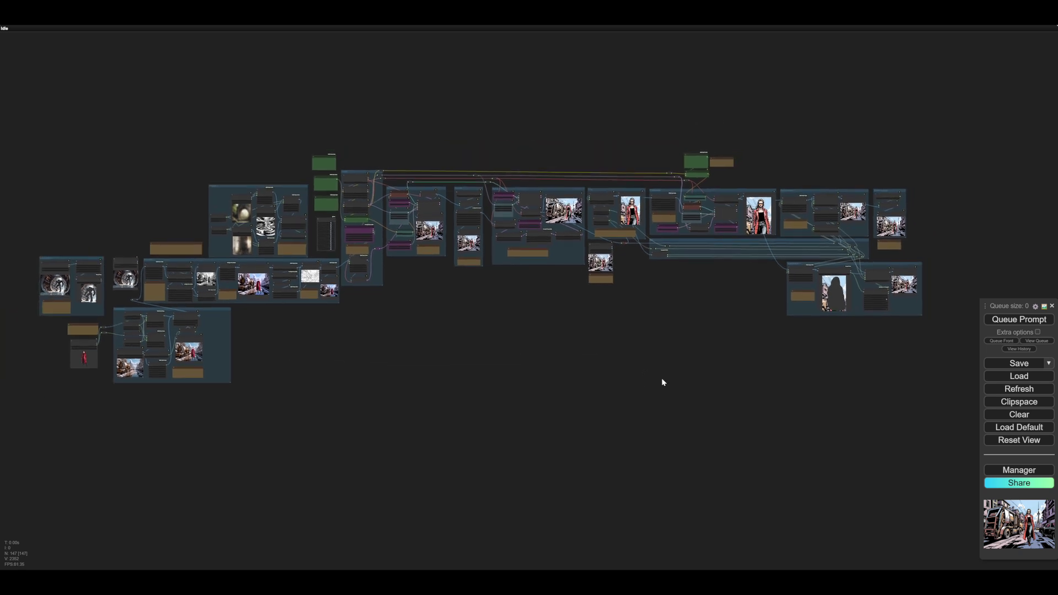
scroll(662, 378, up, 1)
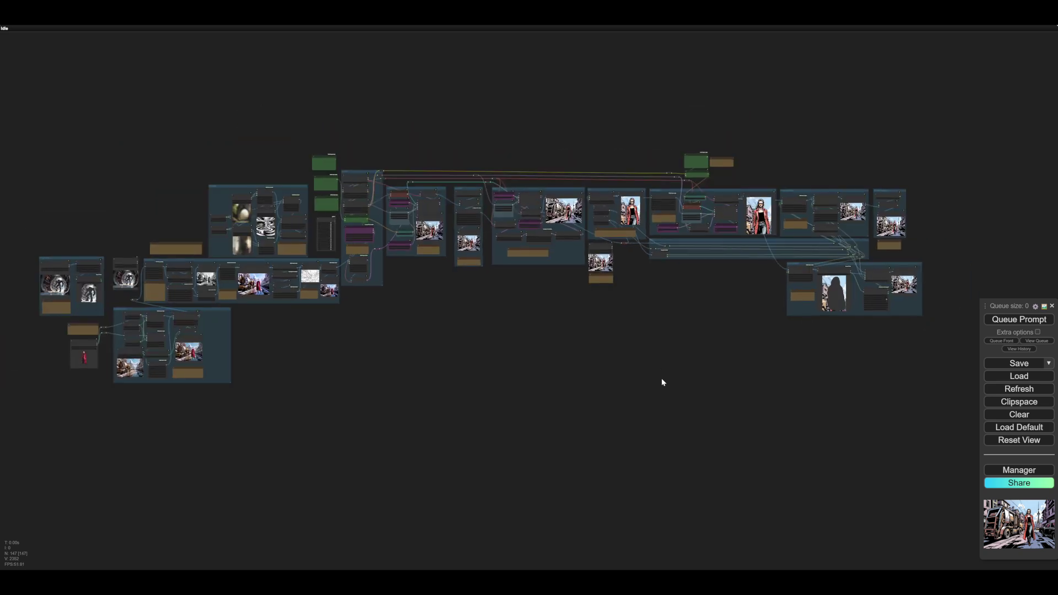